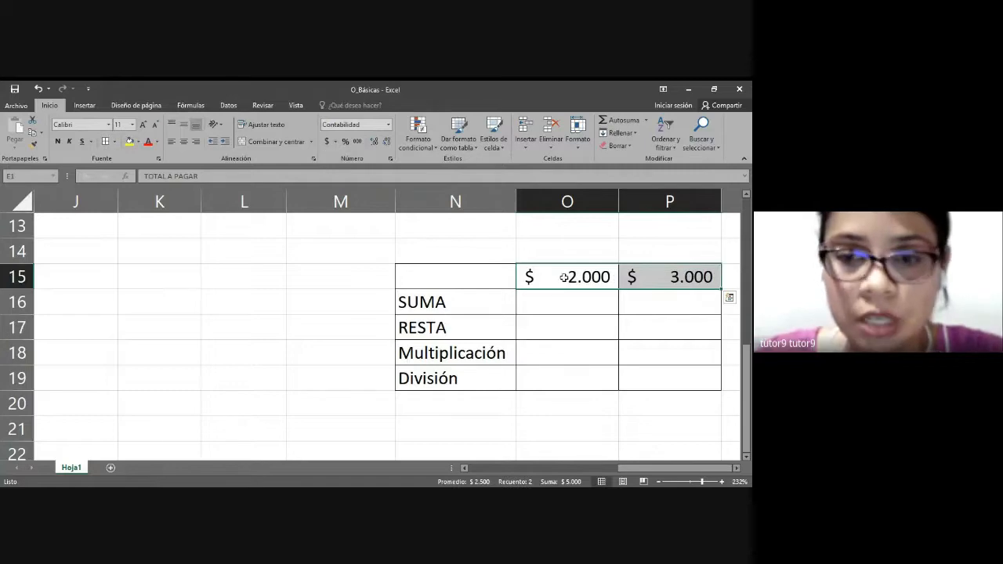
Step: Start a formula in cell O16 of the SUMA row
click(581, 307)
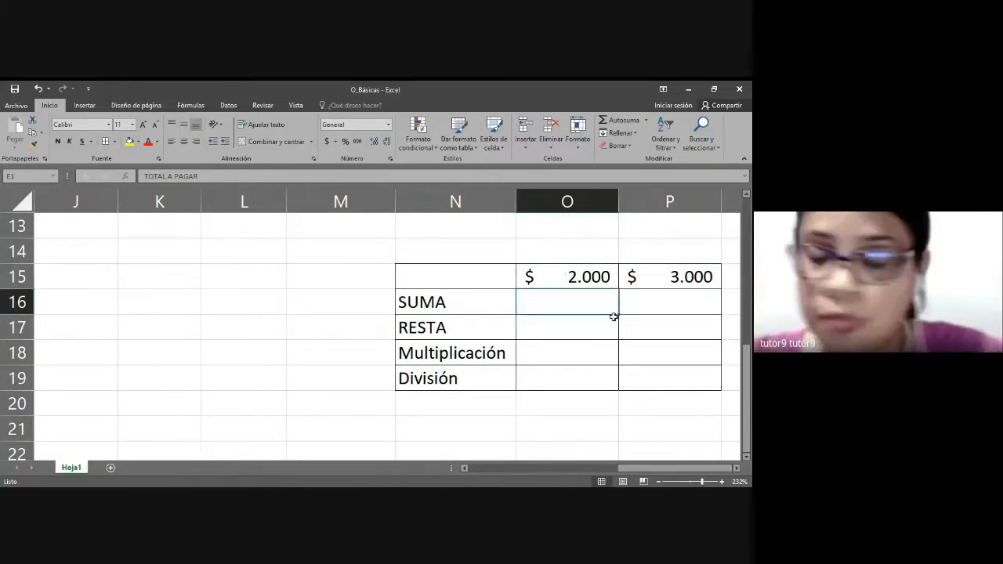
text(=)
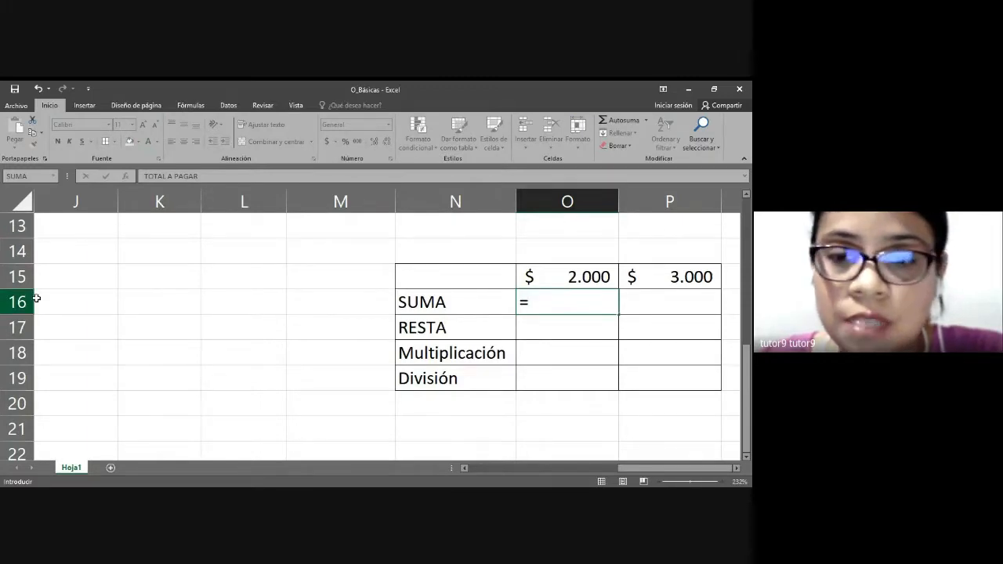
text(o)
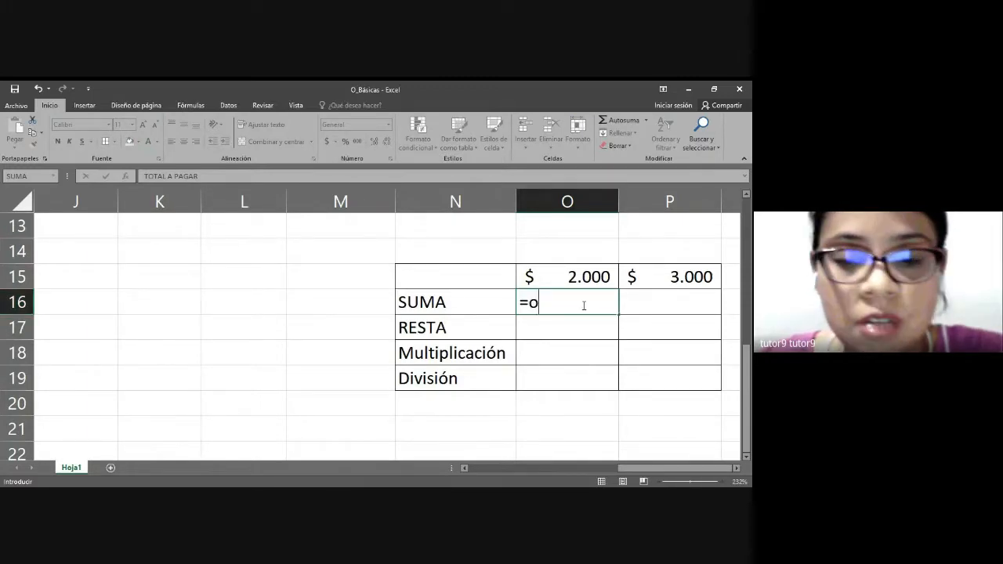
text(16)
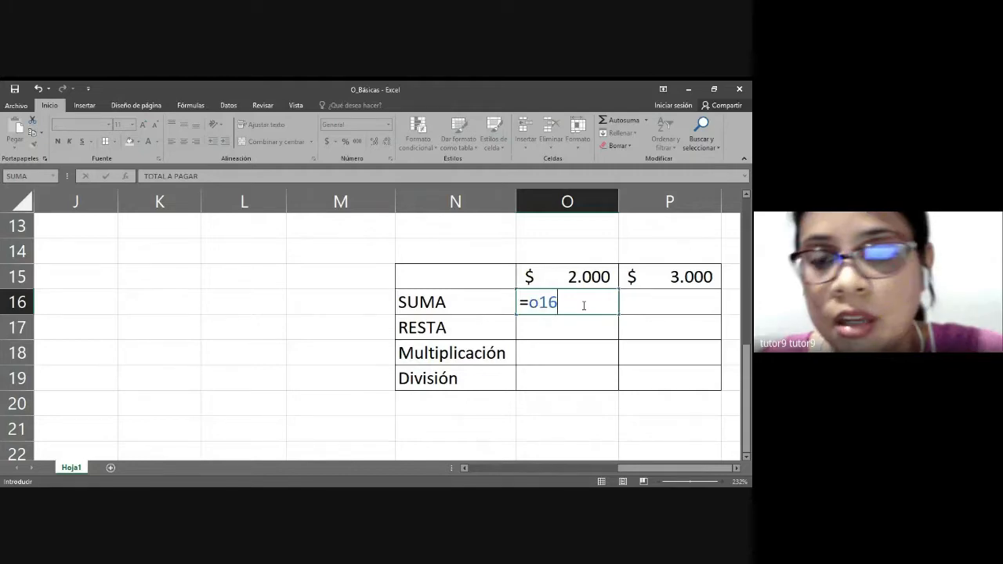
key(BackSpace)
key(BackSpace)
key(BackSpace)
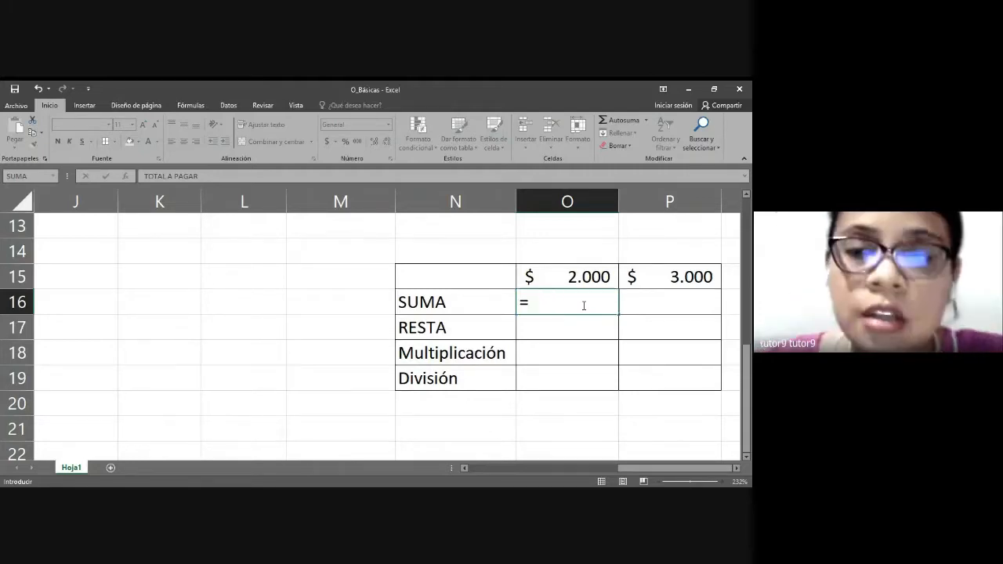
Step: Complete the SUMA formula in cell O16 as =O15+P15 to add the two amounts in row 15
click(588, 279)
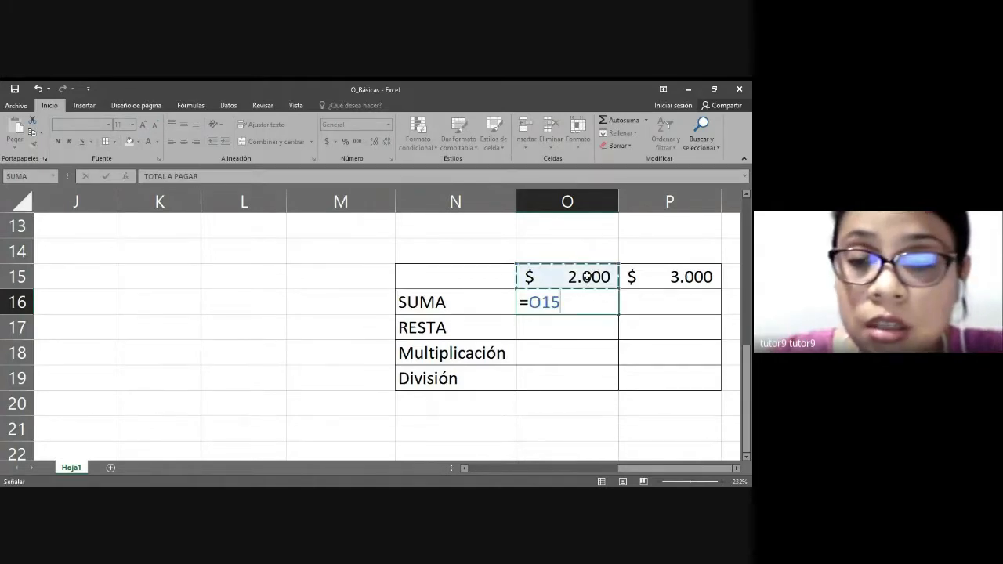
text(+)
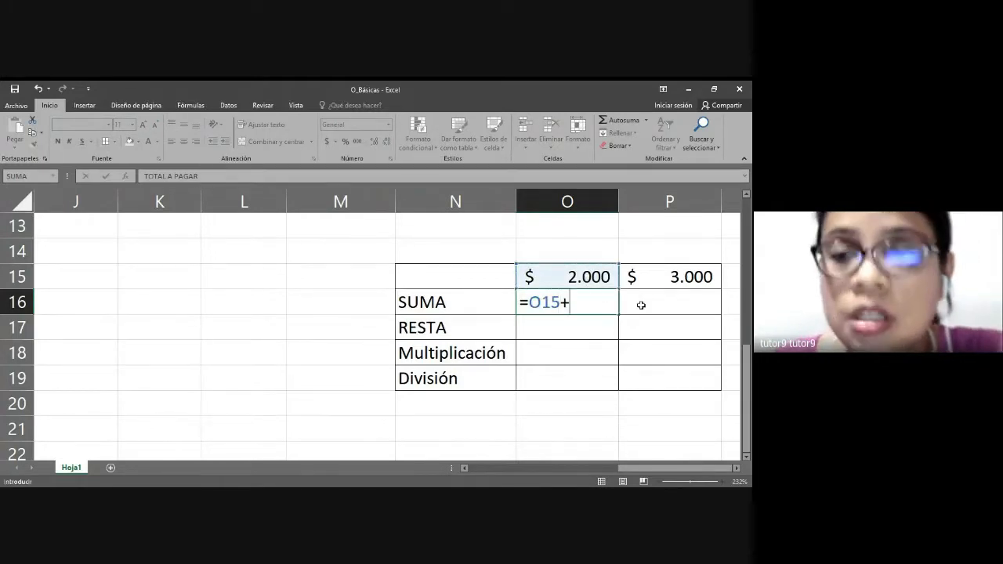
click(666, 278)
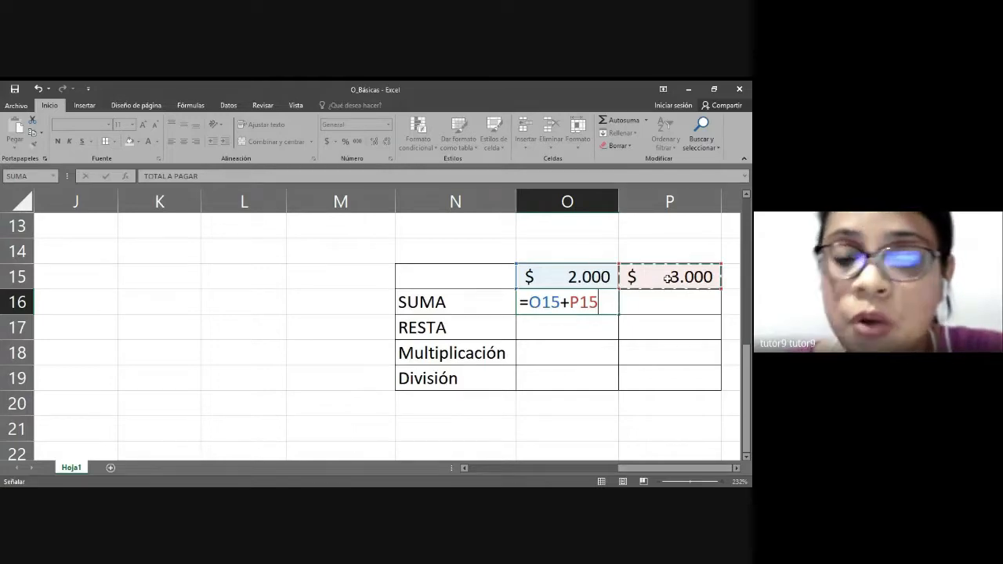
key(Return)
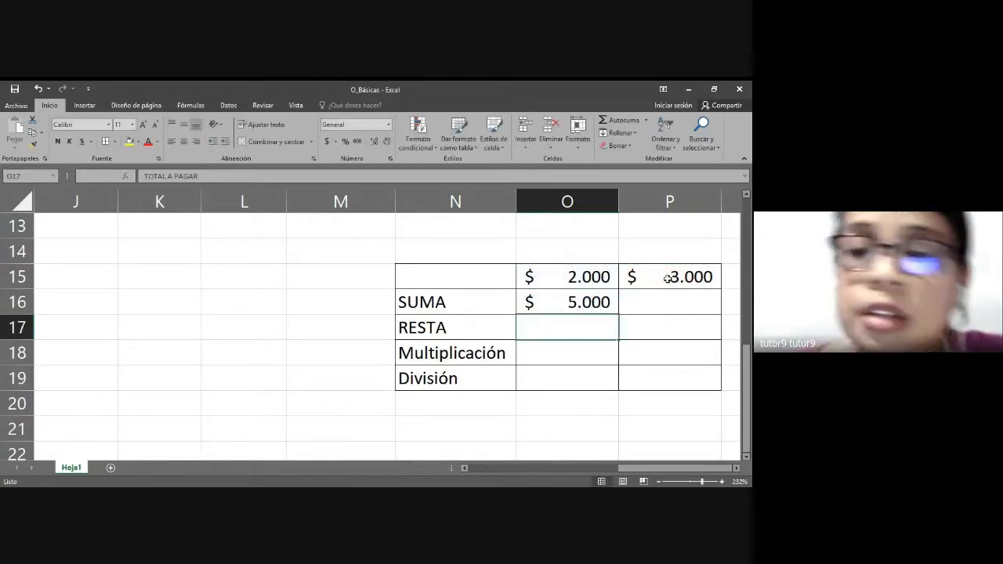
drag(576, 279, 646, 278)
click(600, 303)
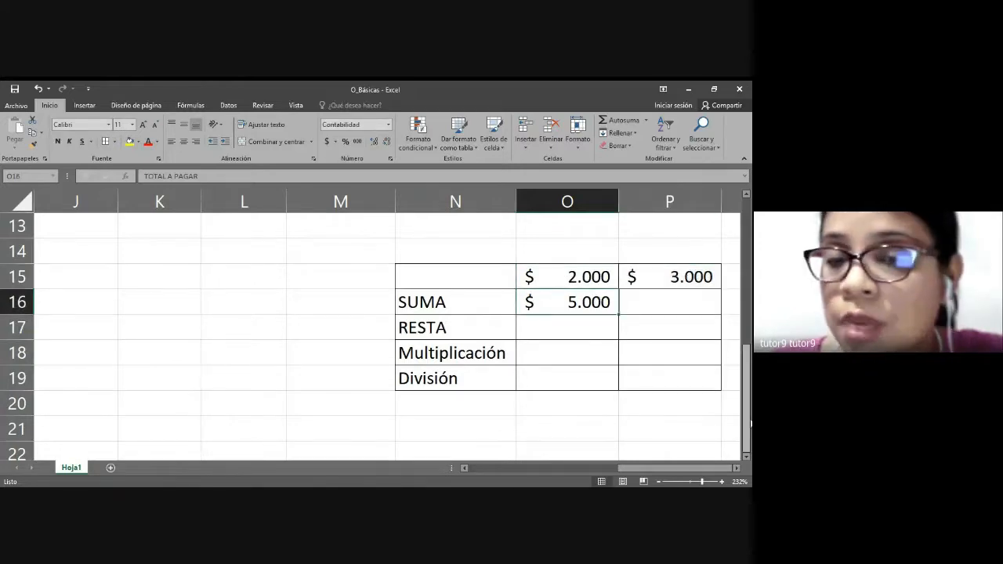
Step: Enter the subtraction formula =O15-P15 in cell O17 of the RESTA row
click(586, 328)
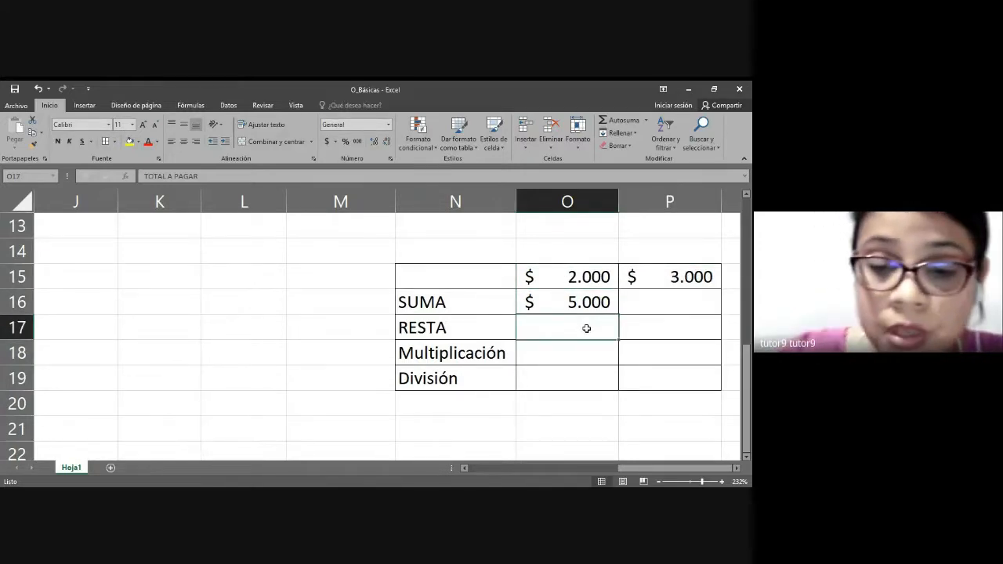
text(=)
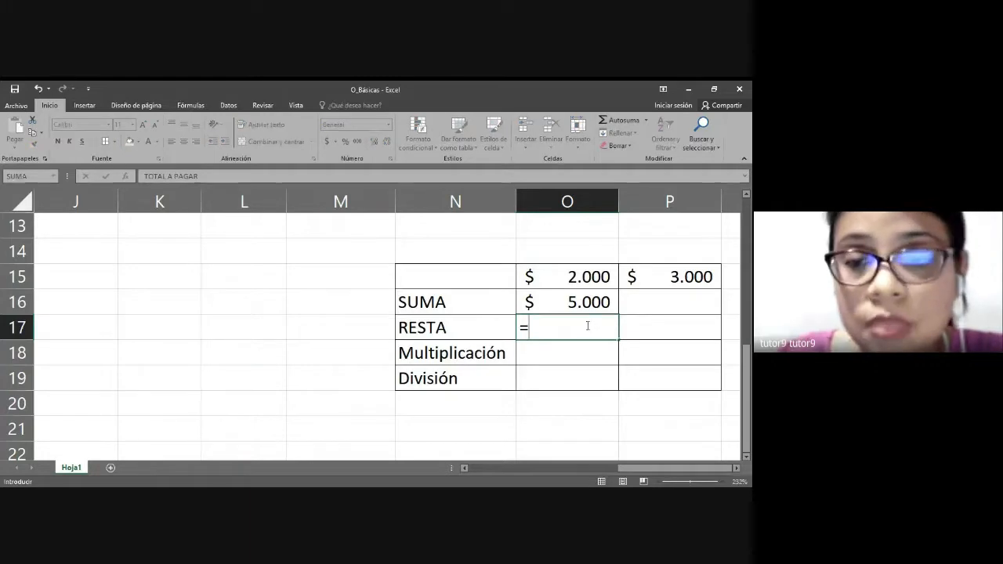
click(586, 276)
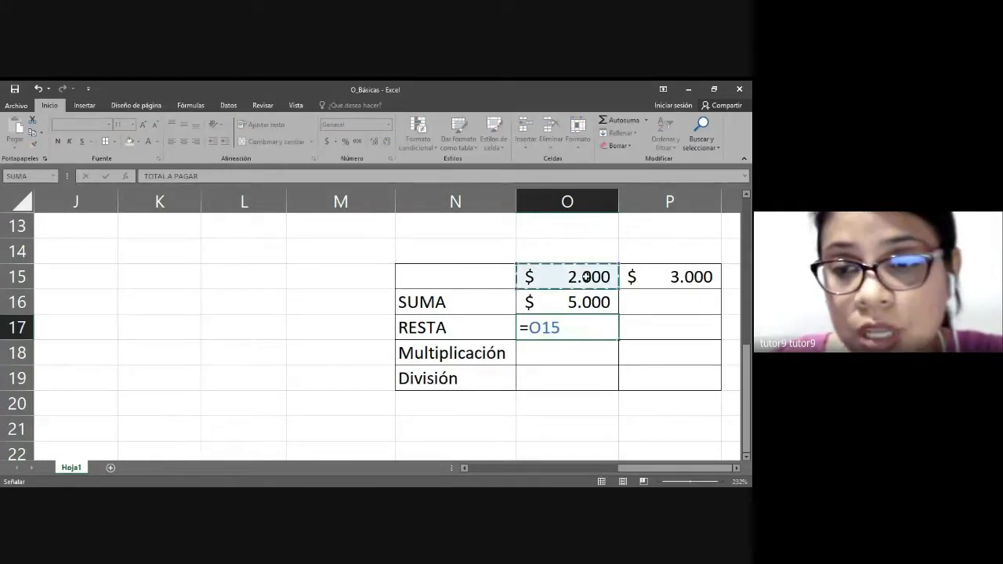
text(-)
click(649, 274)
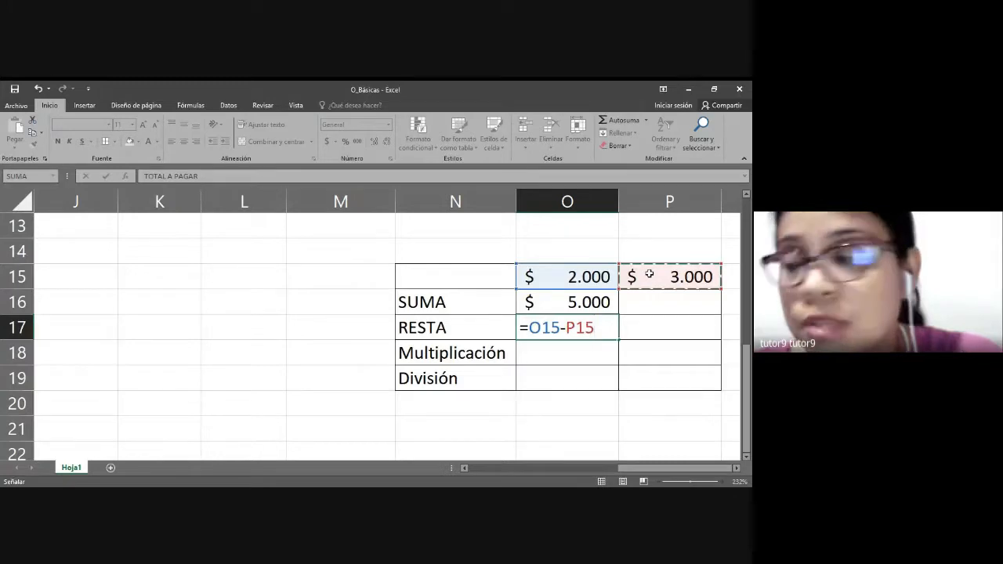
key(Return)
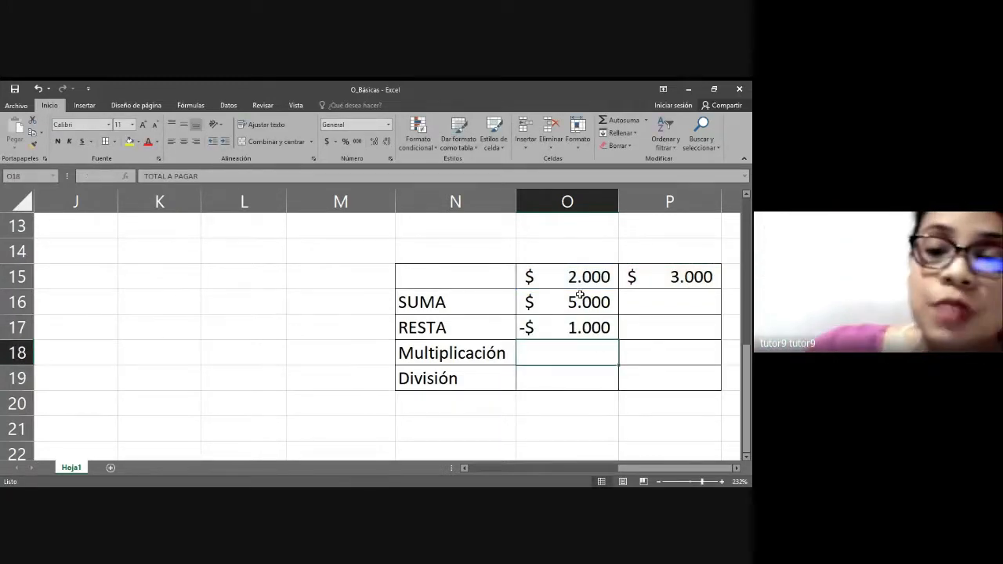
click(693, 278)
click(597, 328)
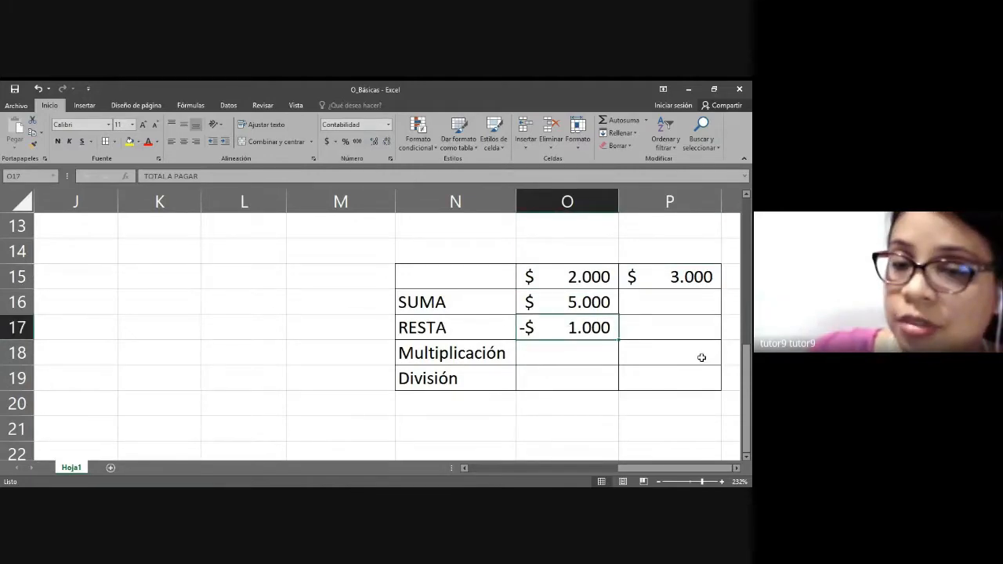
Step: Enter the reverse subtraction =P15-O15 in cell P17 of the RESTA row and compare it with the result in O17
click(657, 327)
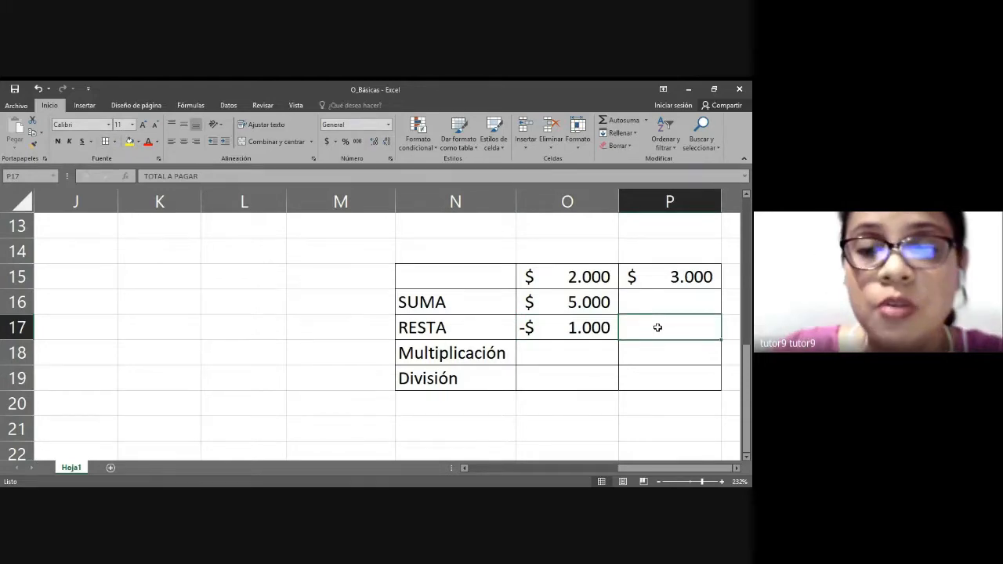
text(=)
click(664, 278)
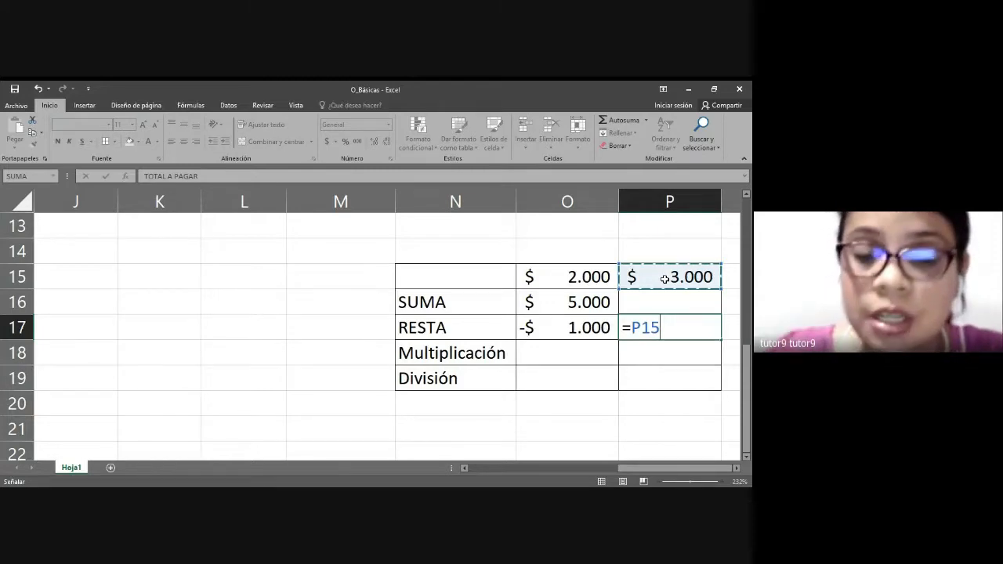
text(-)
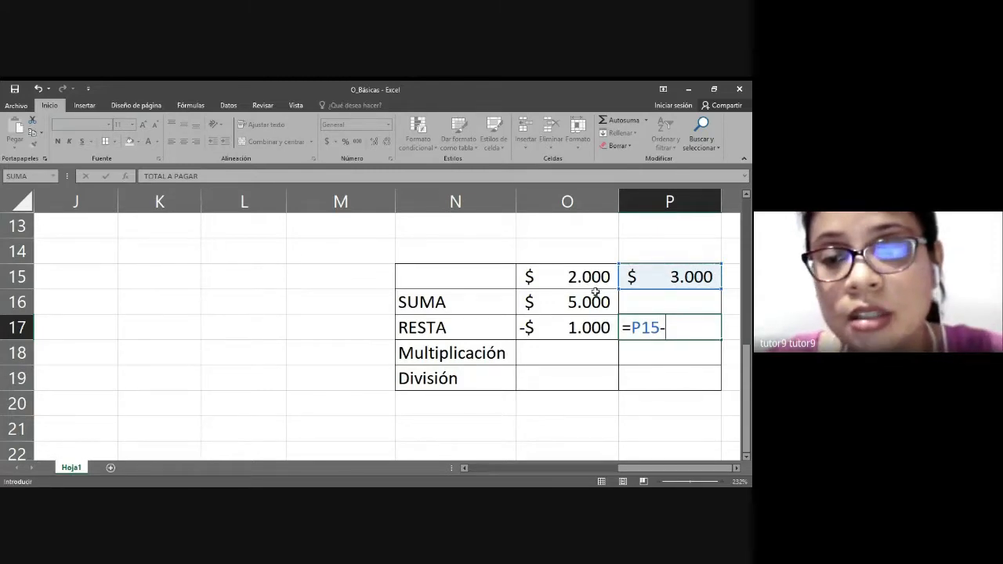
click(596, 282)
key(Return)
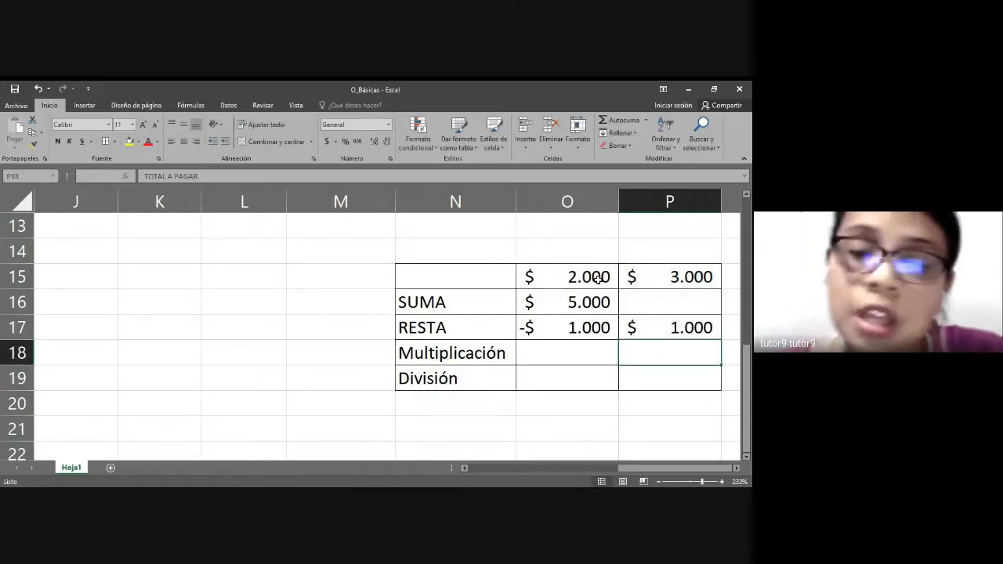
click(596, 279)
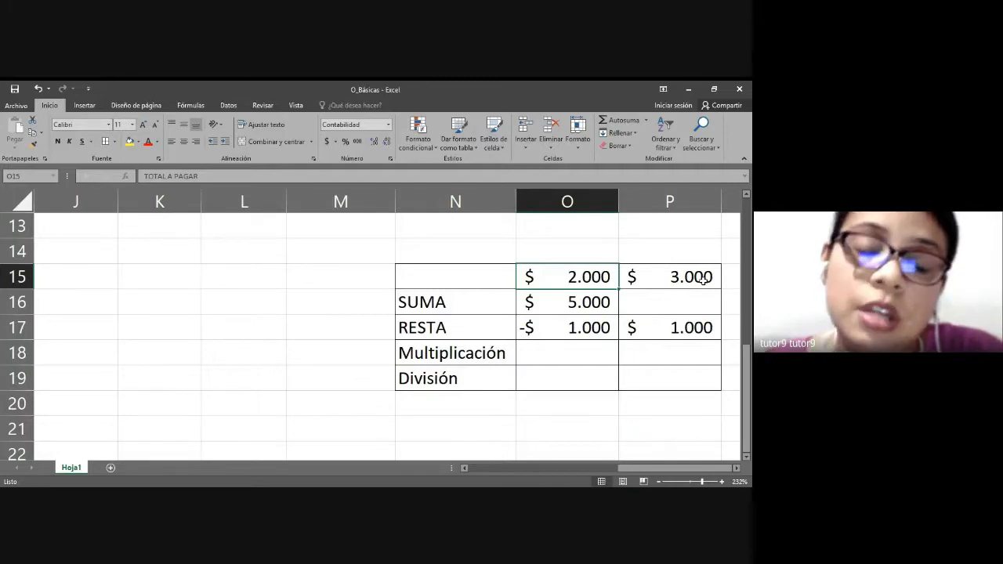
click(597, 330)
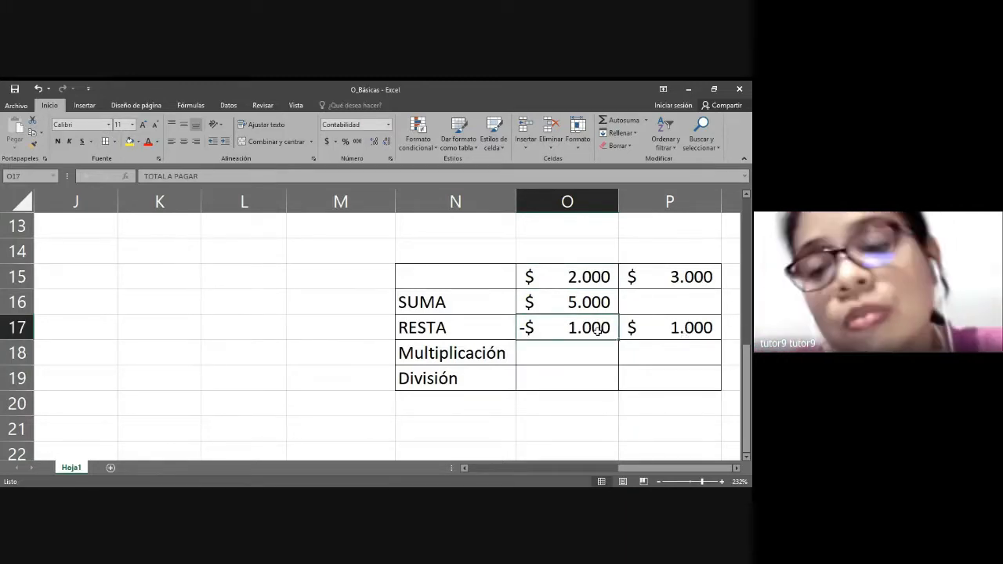
click(664, 327)
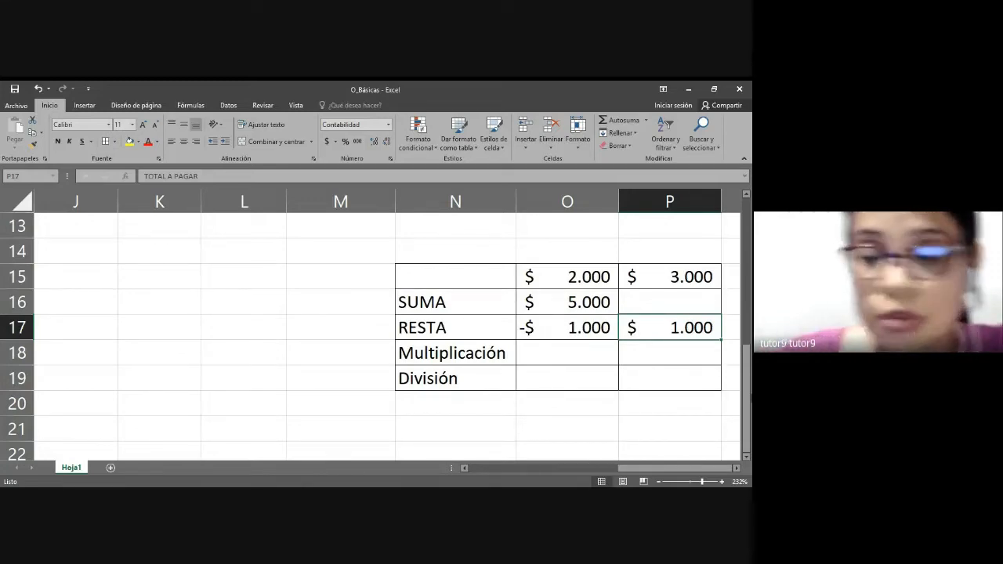
Step: Enter the multiplication formula =O15*P15 in cell O18 of the Multiplicación row
click(567, 364)
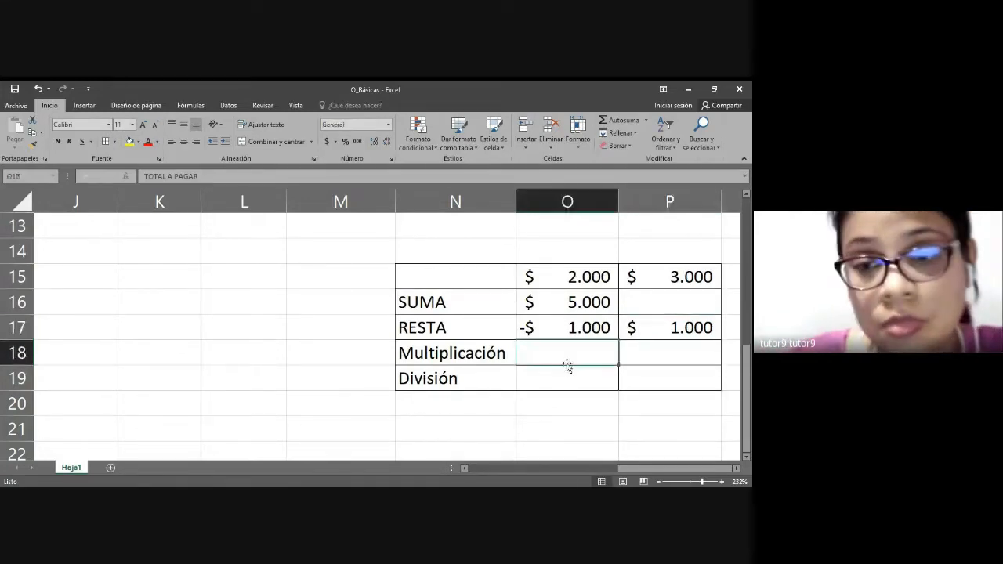
text(=)
click(584, 276)
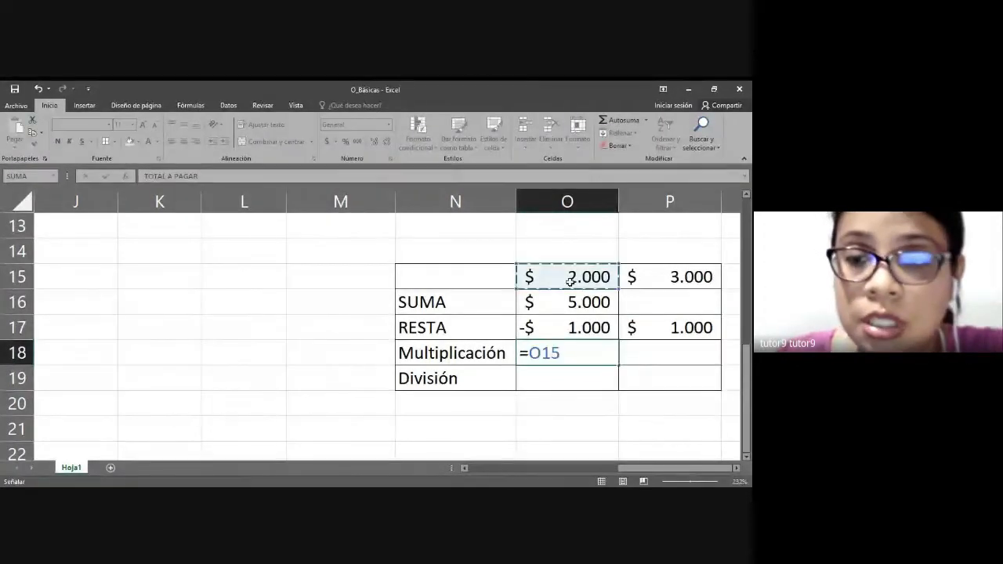
text(*)
click(693, 276)
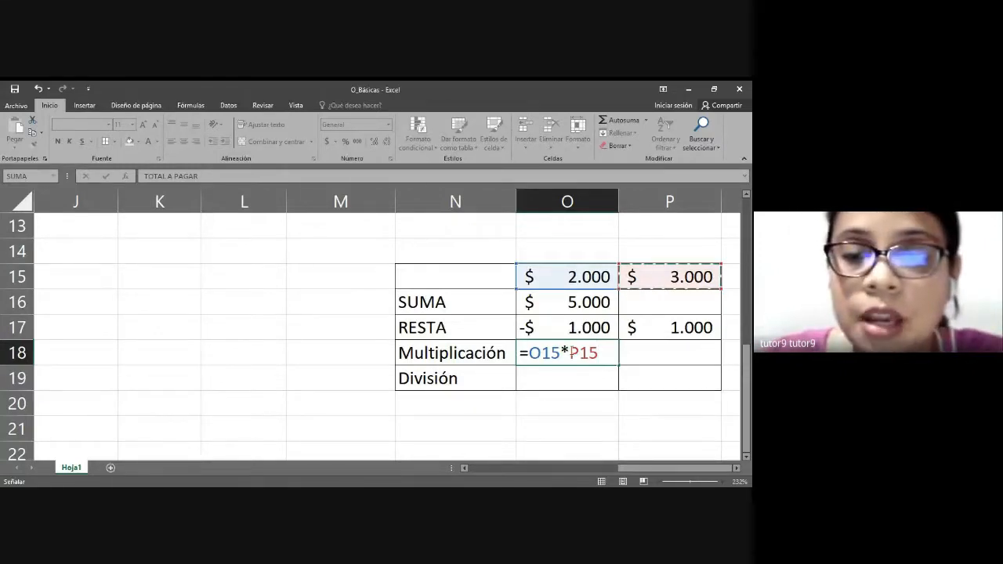
drag(571, 353, 562, 354)
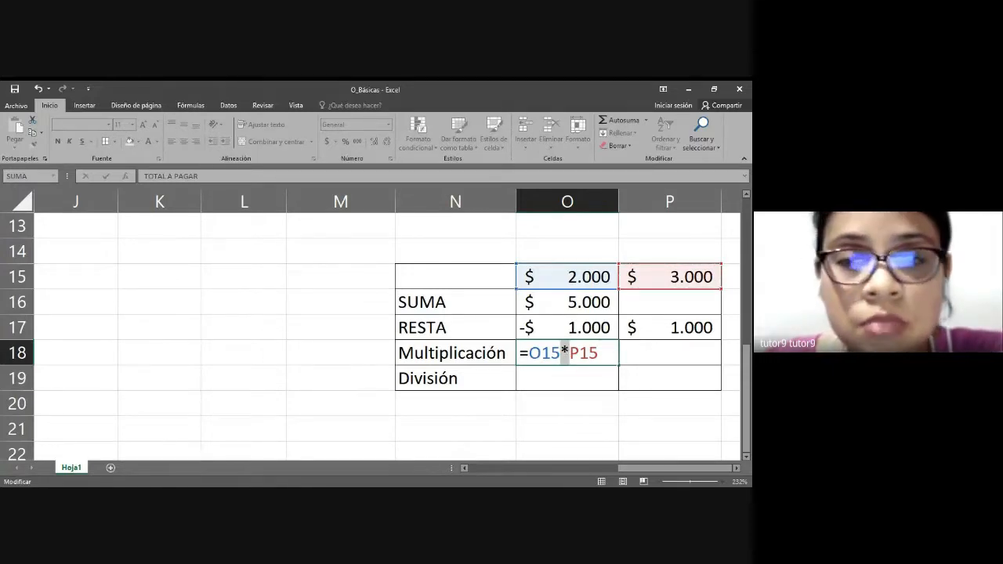
key(ctrl+Return)
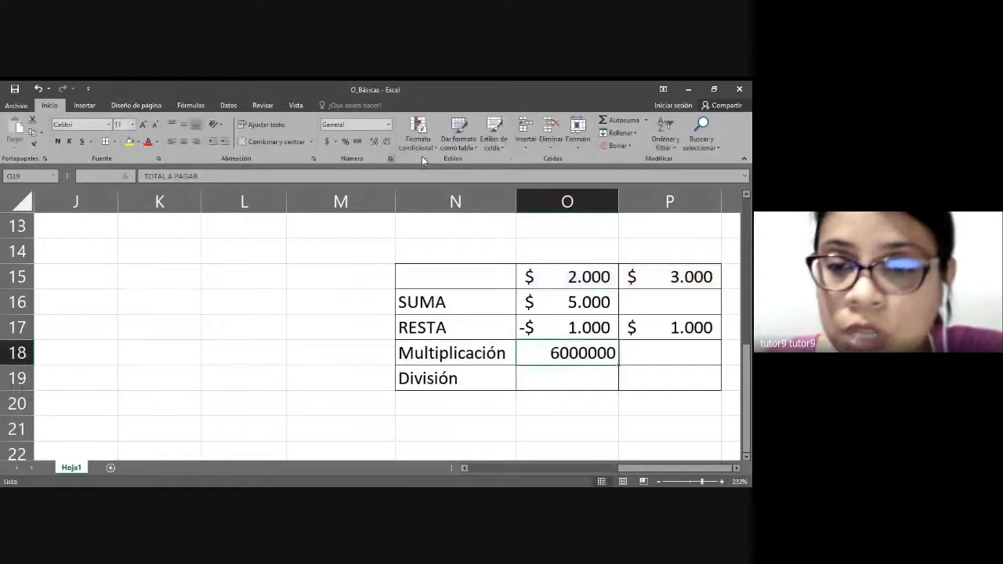
Step: Enter the division formula =O15/P15 in cell O19 of the División row
click(601, 377)
text(=)
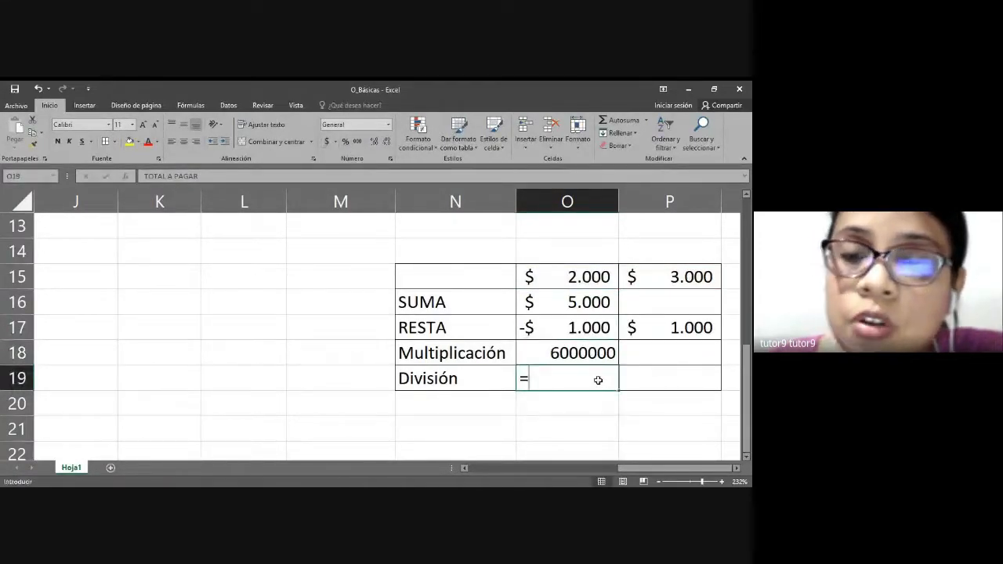
click(550, 277)
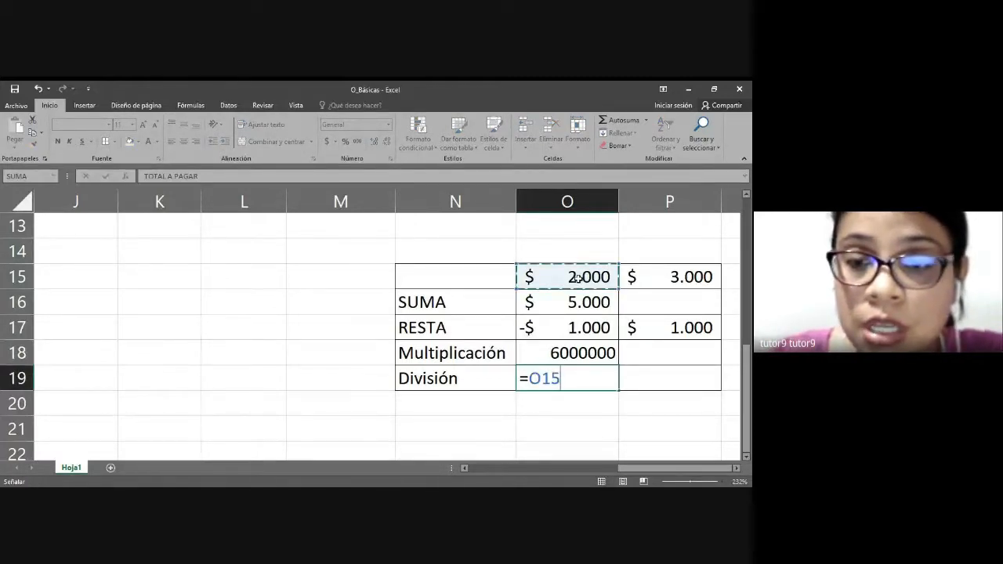
text(/)
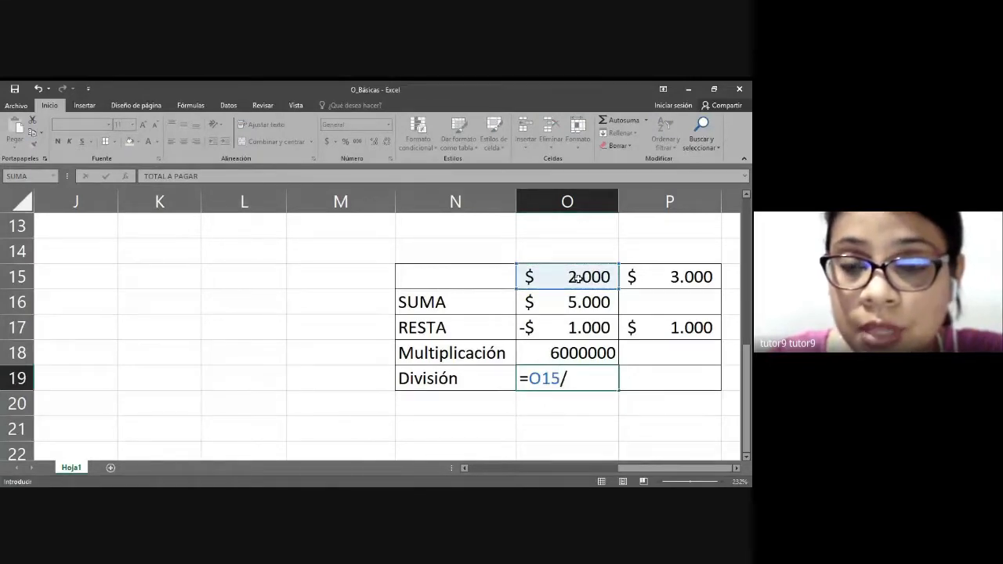
text(P15)
key(Return)
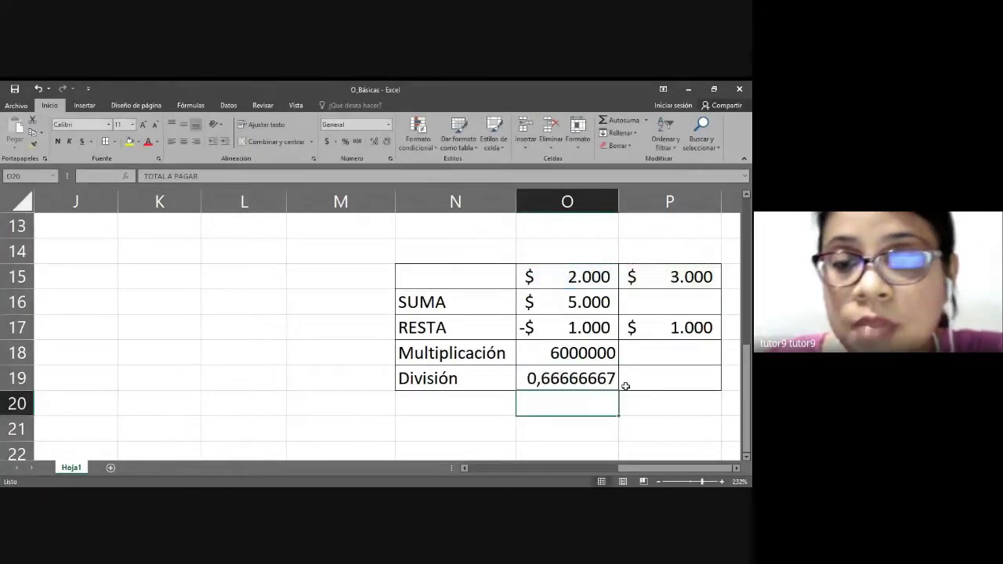
Step: Enter the reverse division formula =P15/O15 in cell P19 of the División row
click(653, 379)
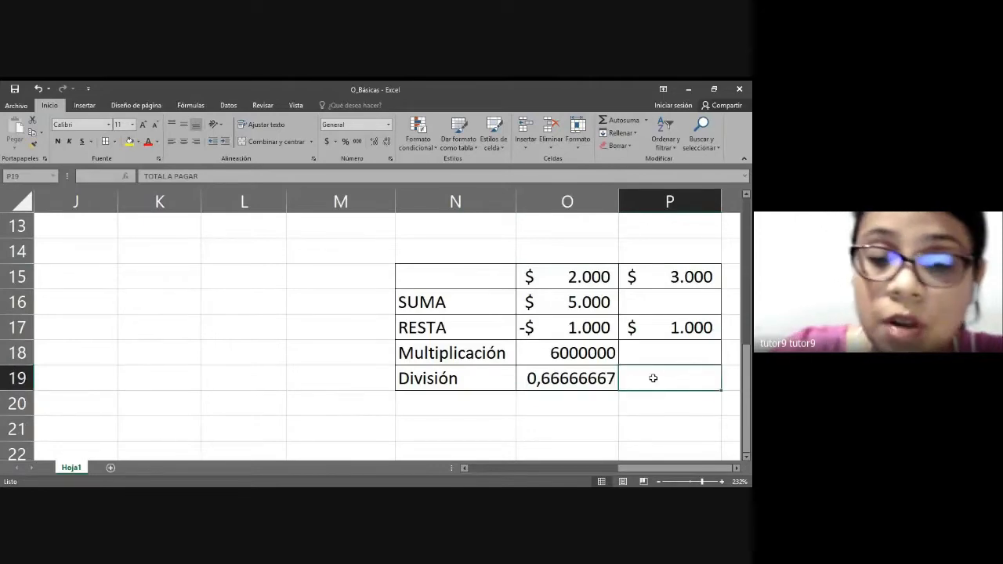
text(=)
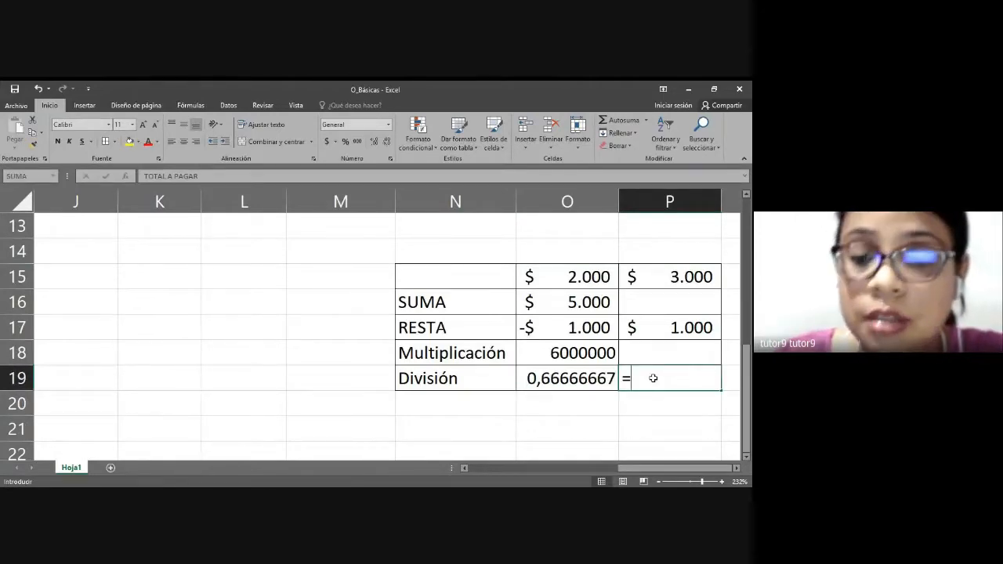
click(672, 277)
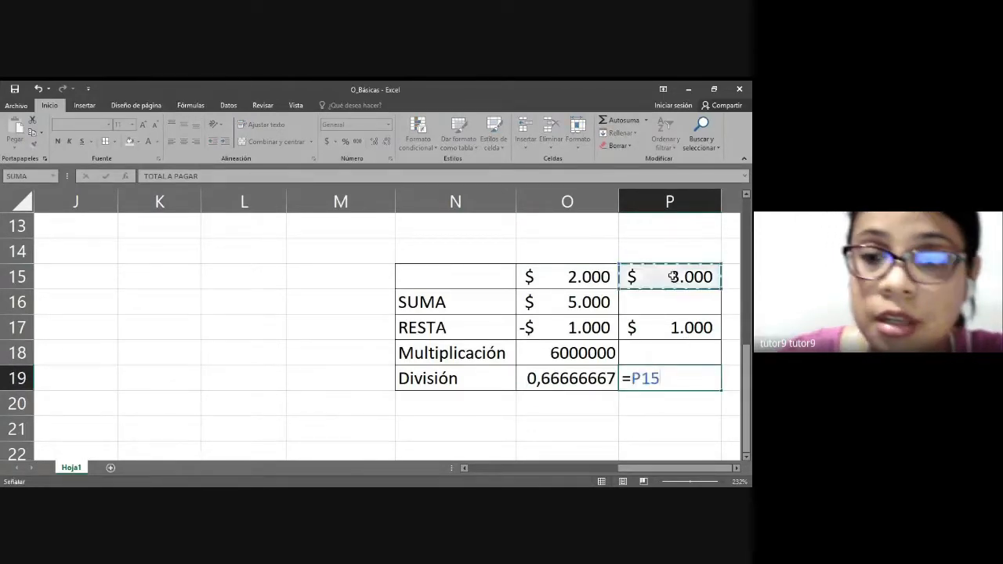
text(/)
click(567, 276)
key(Return)
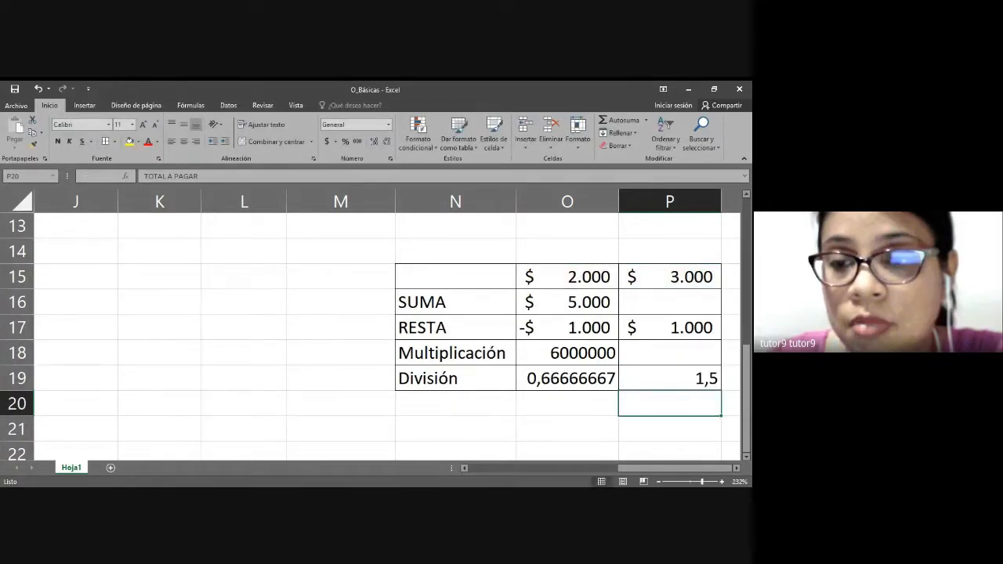
click(695, 382)
click(513, 332)
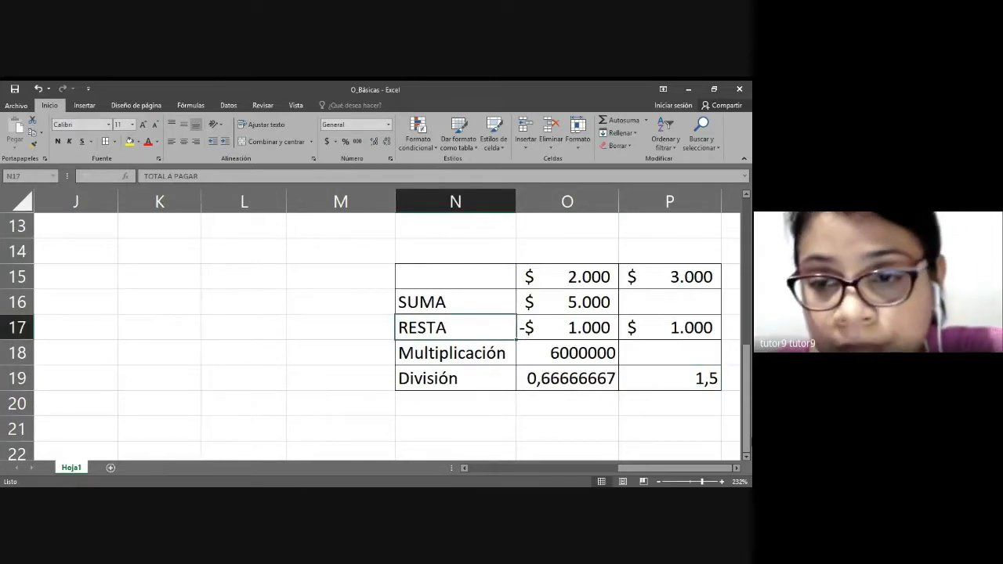
click(596, 382)
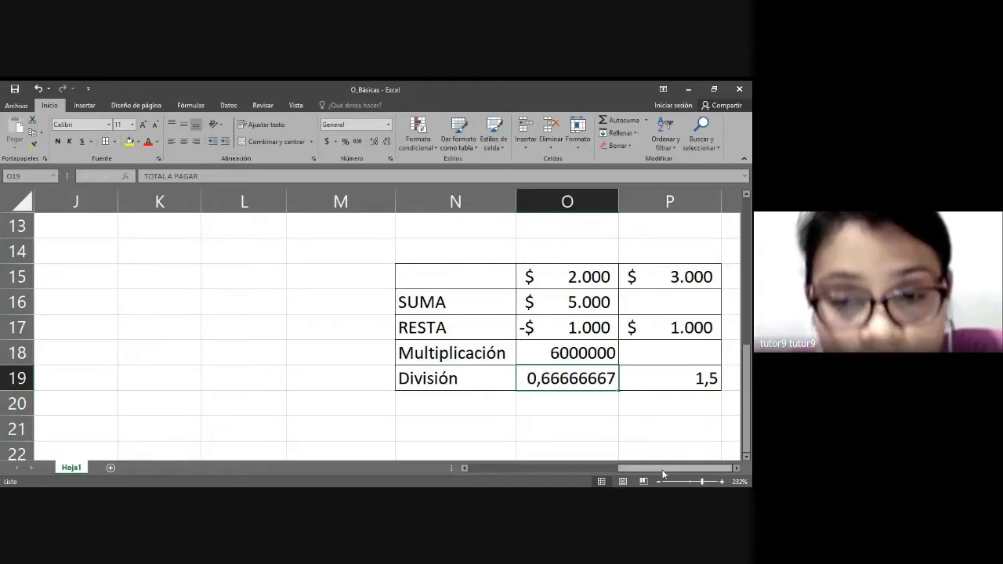
Step: Fill the CANTIDAD column of the first table with 5, 8, 2, 10 and 2 for Lapiz, Borrador, Libro, Cuaderno and Cartuchera
drag(662, 473, 529, 471)
scroll(495, 432, up, 4)
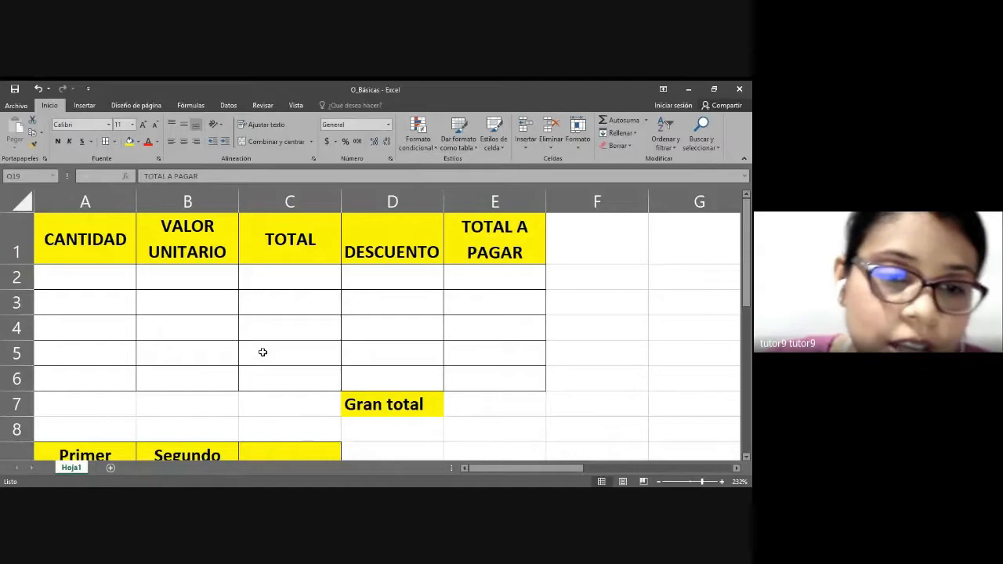
click(203, 280)
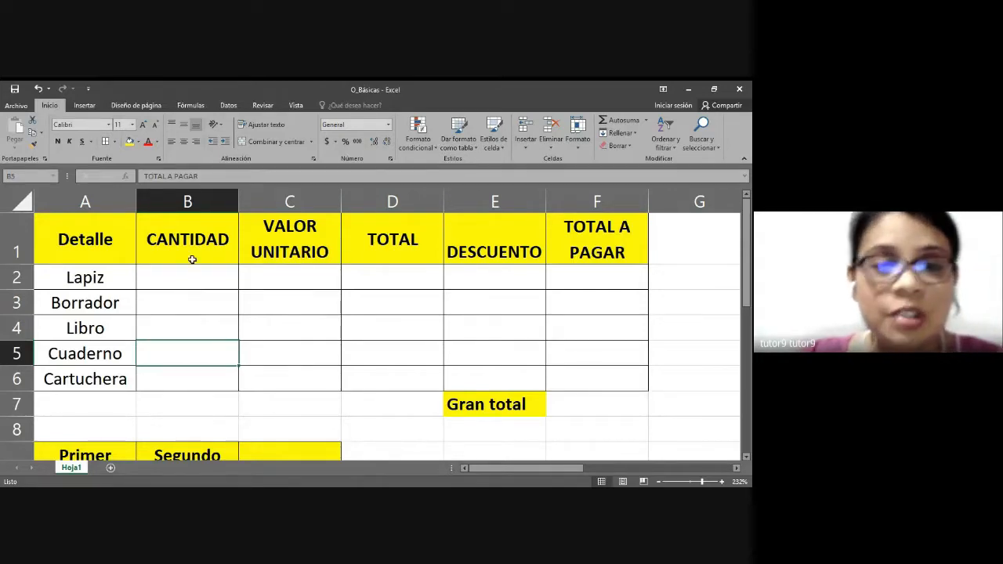
click(178, 282)
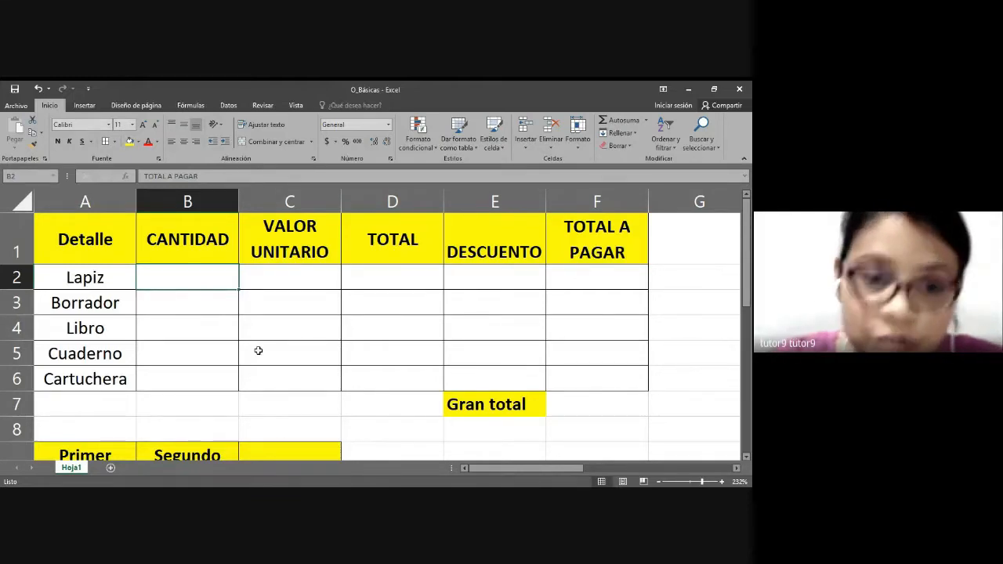
text(5)
key(Return)
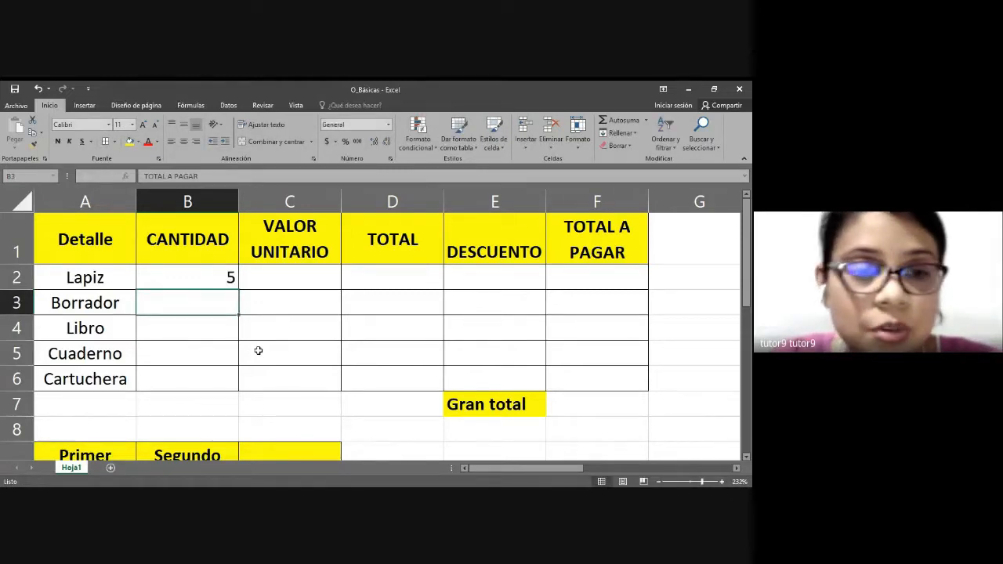
text(8)
key(Return)
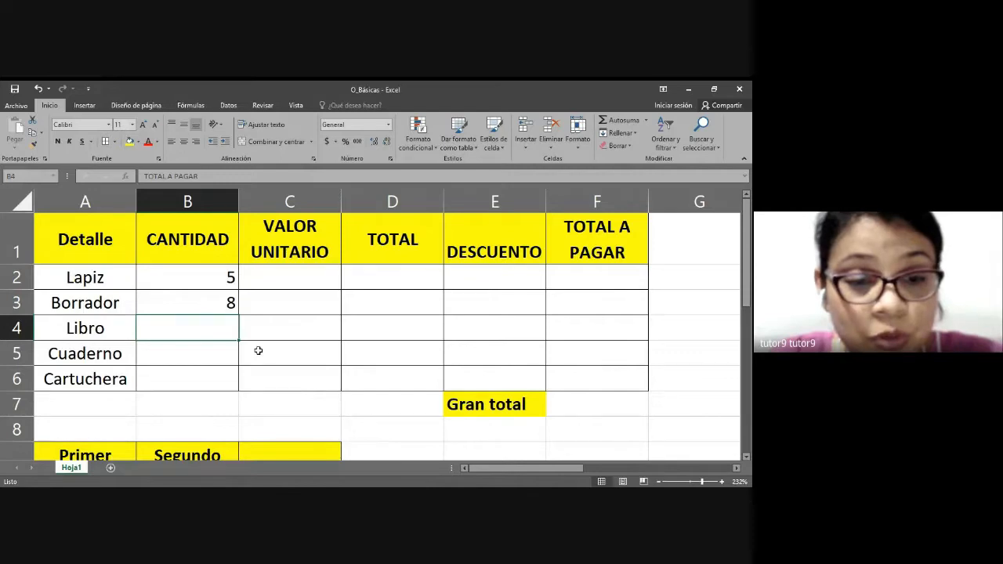
text(2)
key(Return)
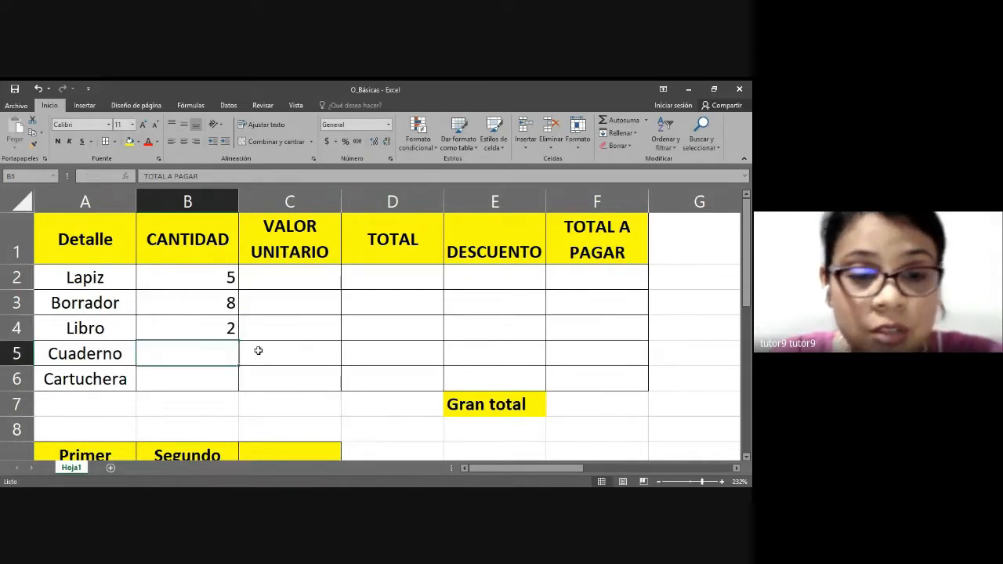
text(10)
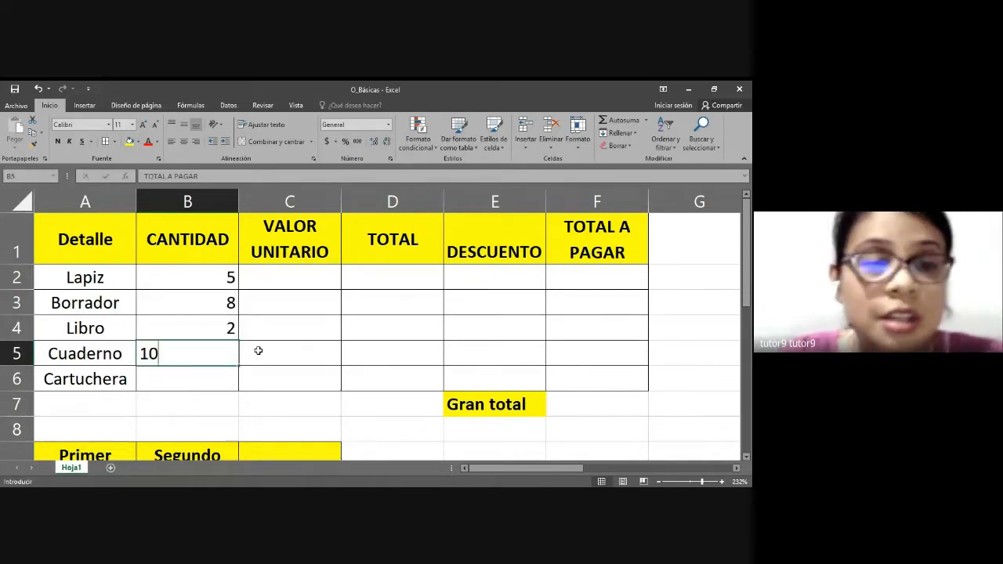
key(Return)
text(2)
key(Return)
Step: Fill the VALOR UNITARIO column from Lapiz to Cartuchera with $ 1.200, $ 500, $ 50.000, $ 1.500 and $ 5.000
click(312, 277)
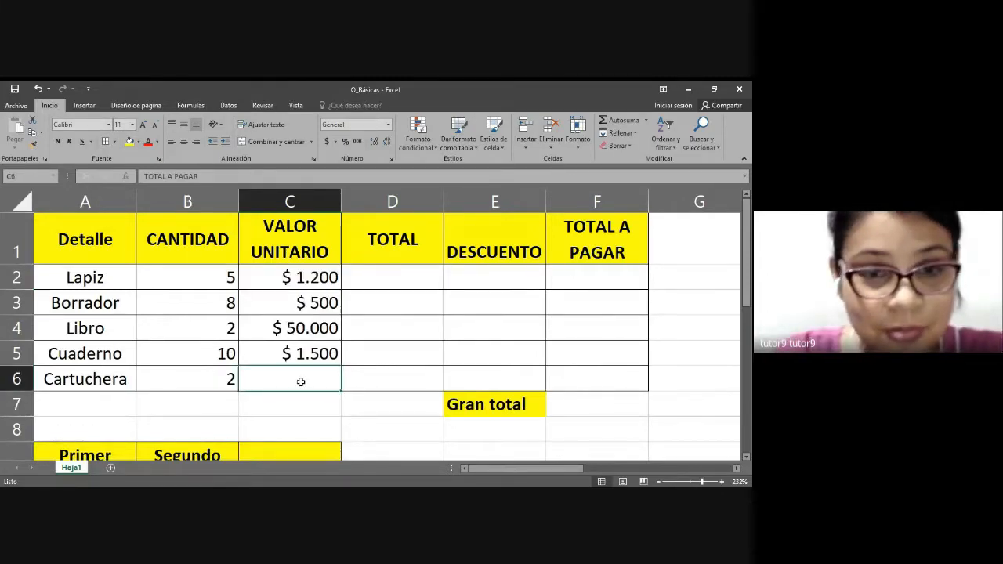
text($5000)
click(365, 282)
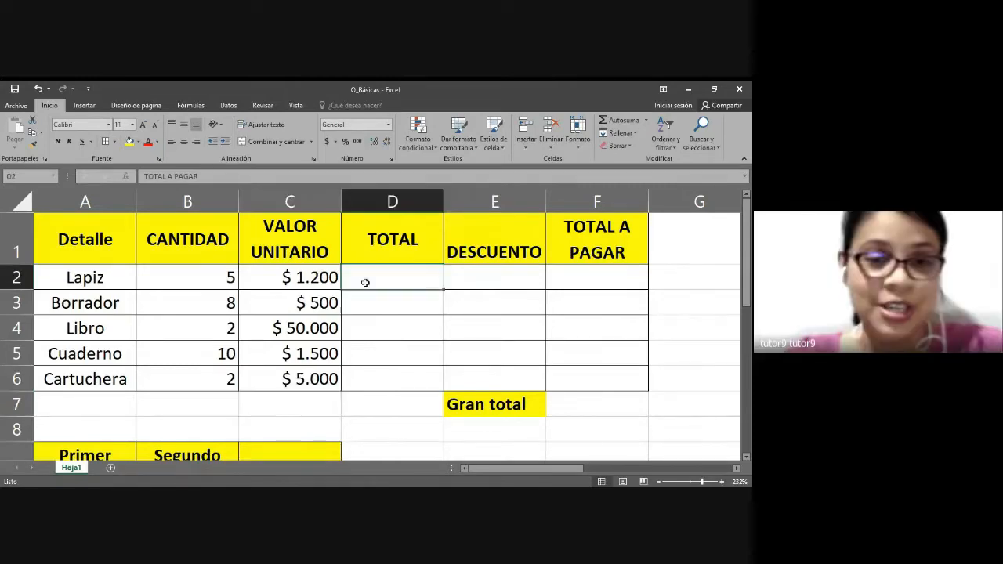
click(305, 380)
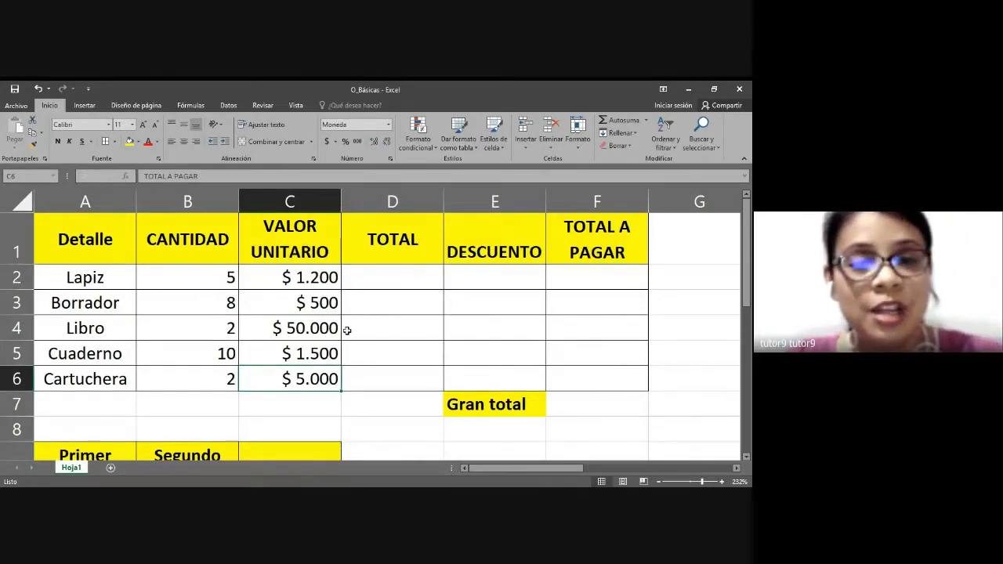
Step: Compose the Lapiz total in cell D2 as unit value times quantity, =C2*B2
click(394, 269)
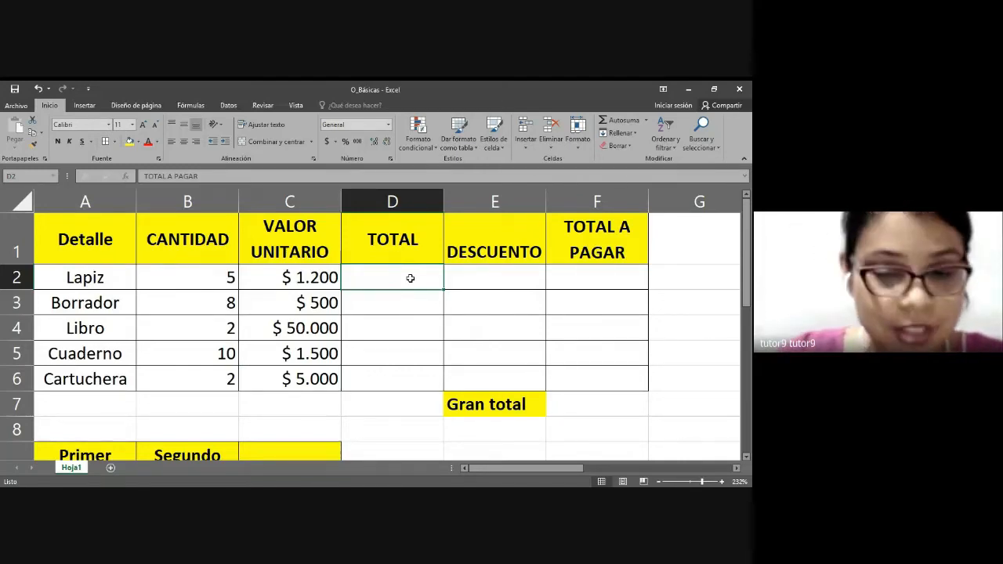
text(=)
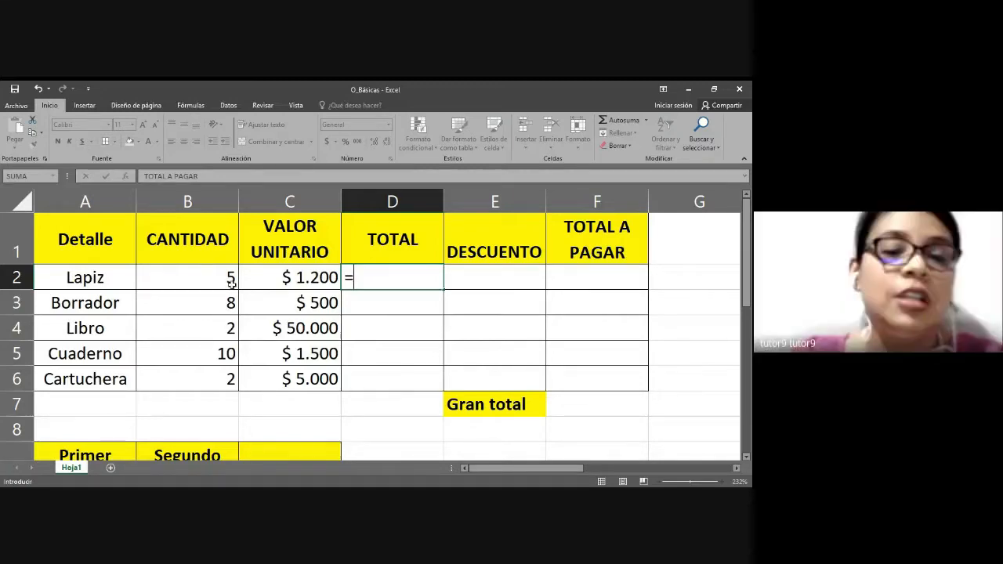
click(269, 277)
text(*)
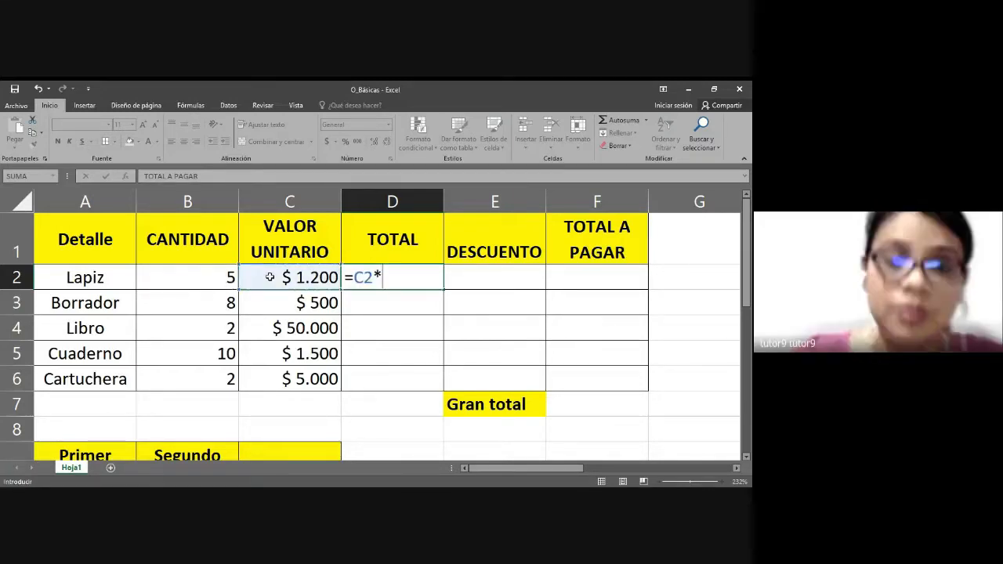
click(225, 277)
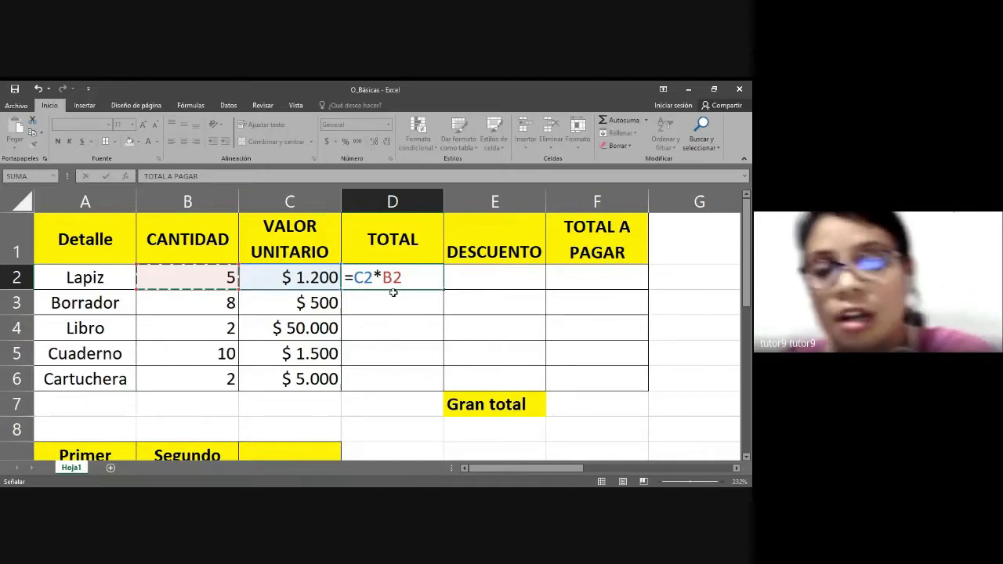
Step: Rewrite the formula in cell D2 with the quantity first, as =B2*C2, and accept it
key(BackSpace)
key(BackSpace)
key(BackSpace)
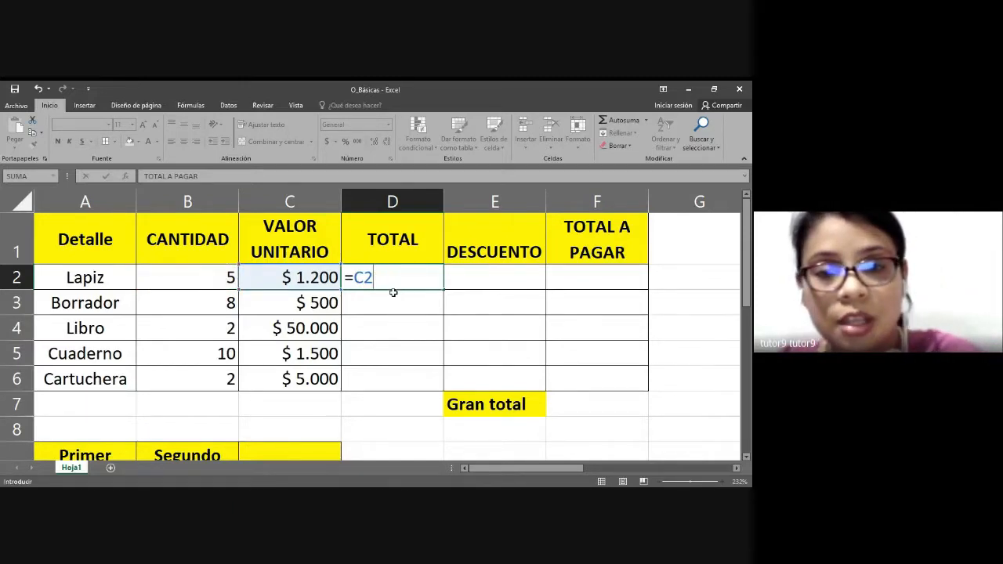
key(BackSpace)
key(BackSpace)
click(222, 279)
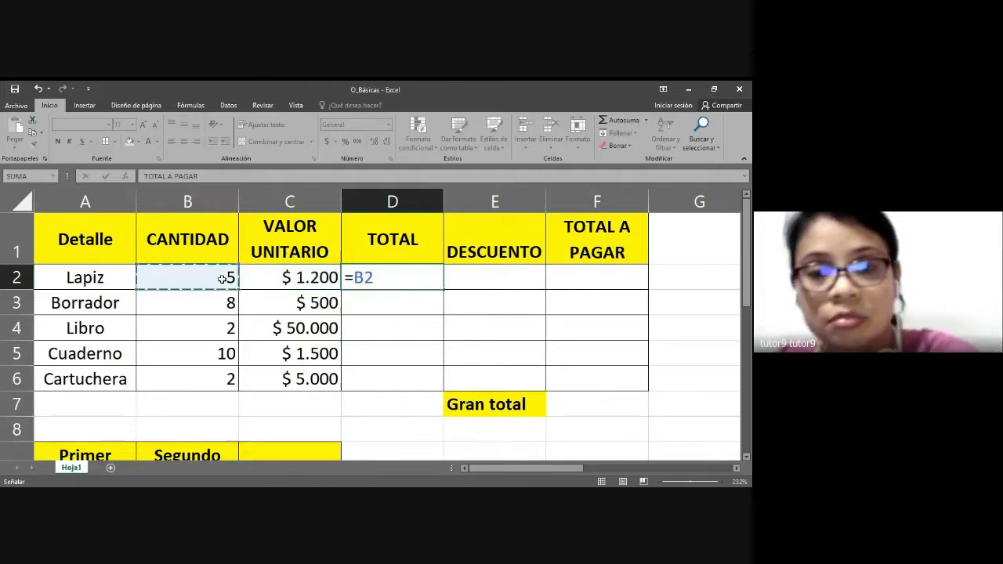
text(*)
click(309, 279)
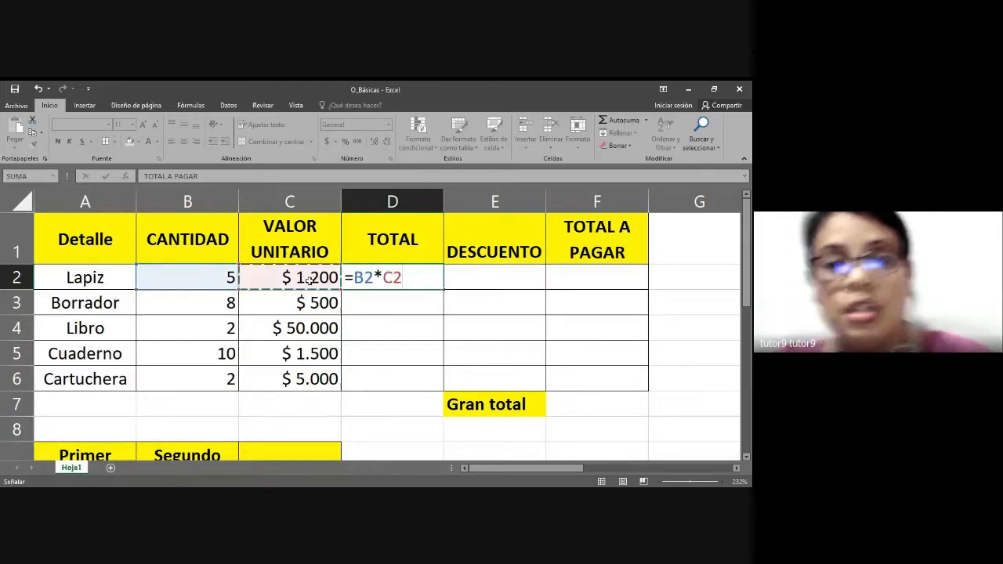
key(ctrl+Return)
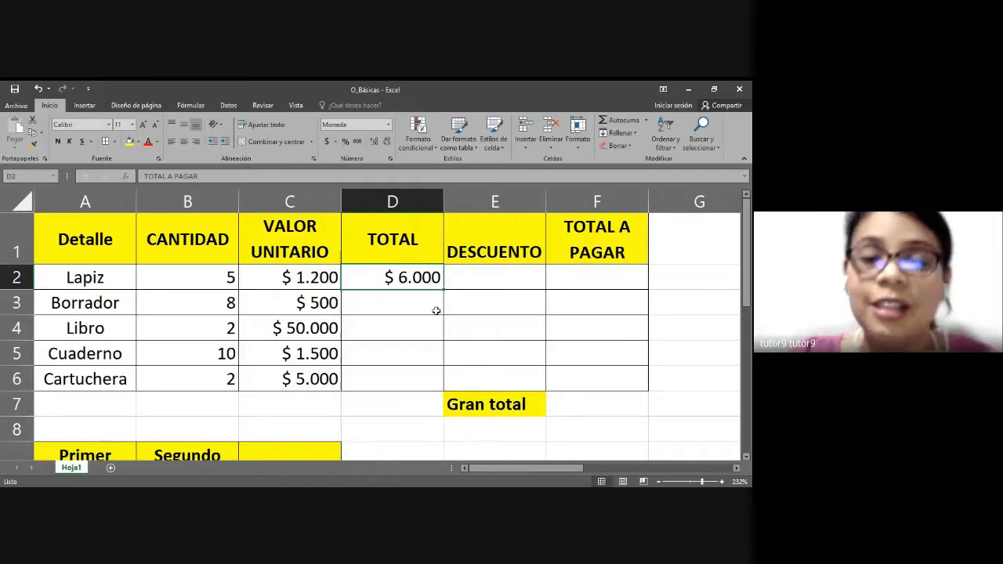
Step: Copy the multiplication formula from cell D2 down the TOTAL column to D6
double_click(412, 274)
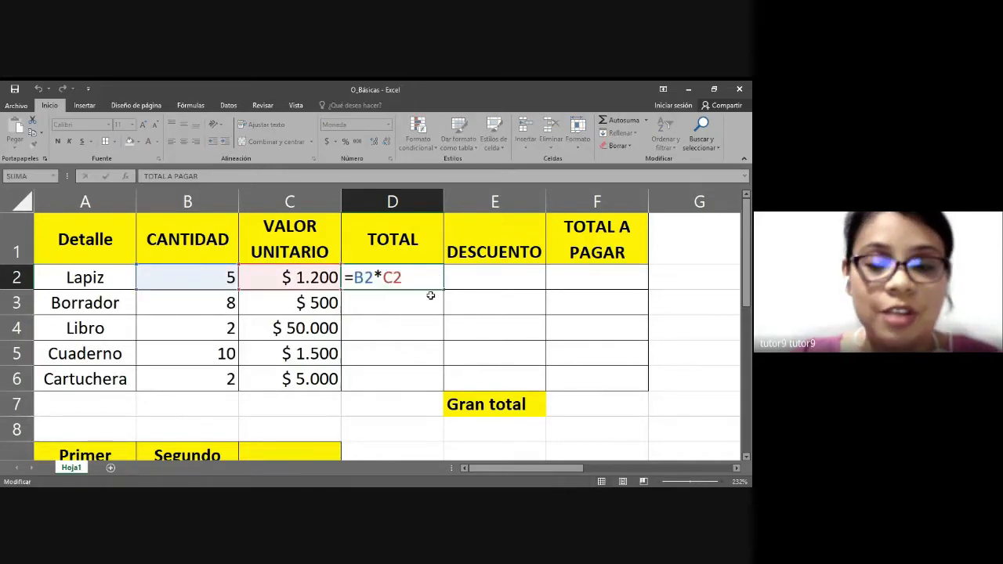
key(Escape)
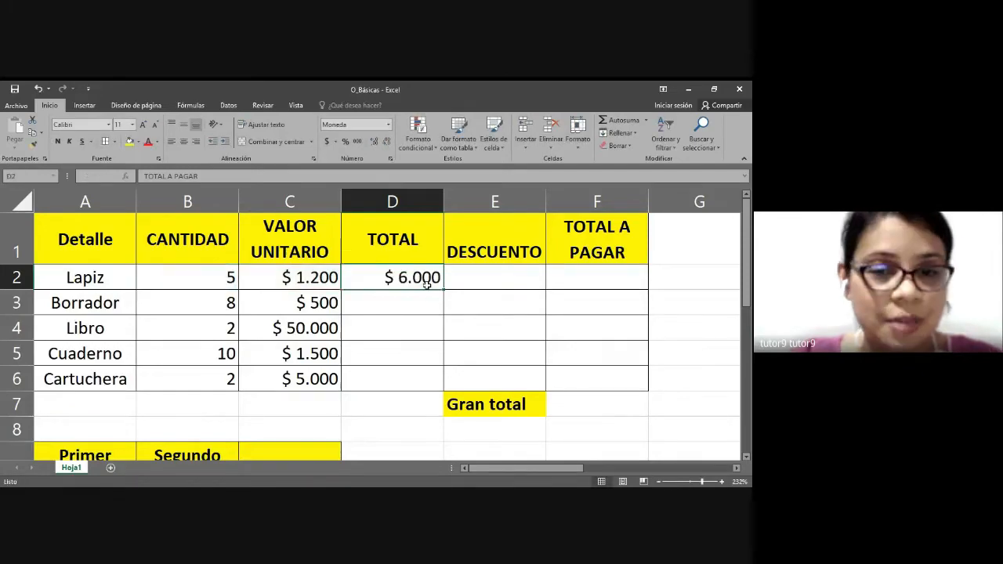
drag(443, 290, 444, 384)
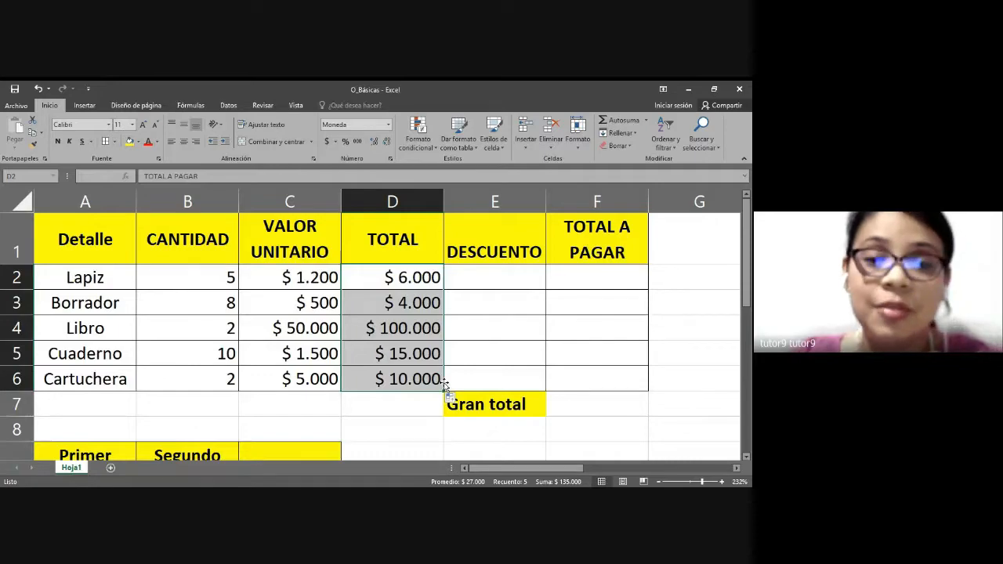
click(441, 287)
drag(441, 287, 439, 384)
Step: Inspect the formulas in cells D2, D3 and D4 to see how their row references adapt
click(417, 276)
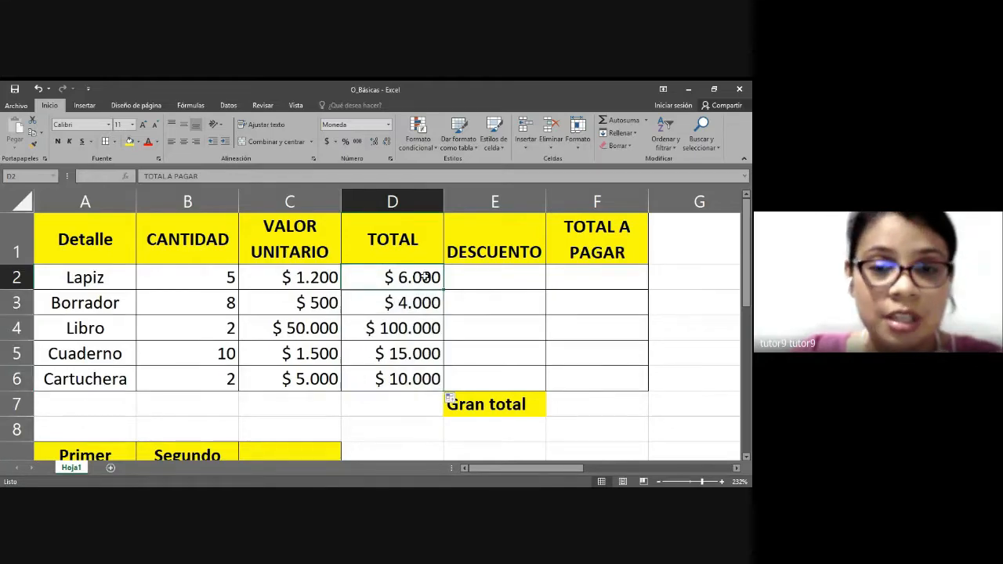
double_click(415, 277)
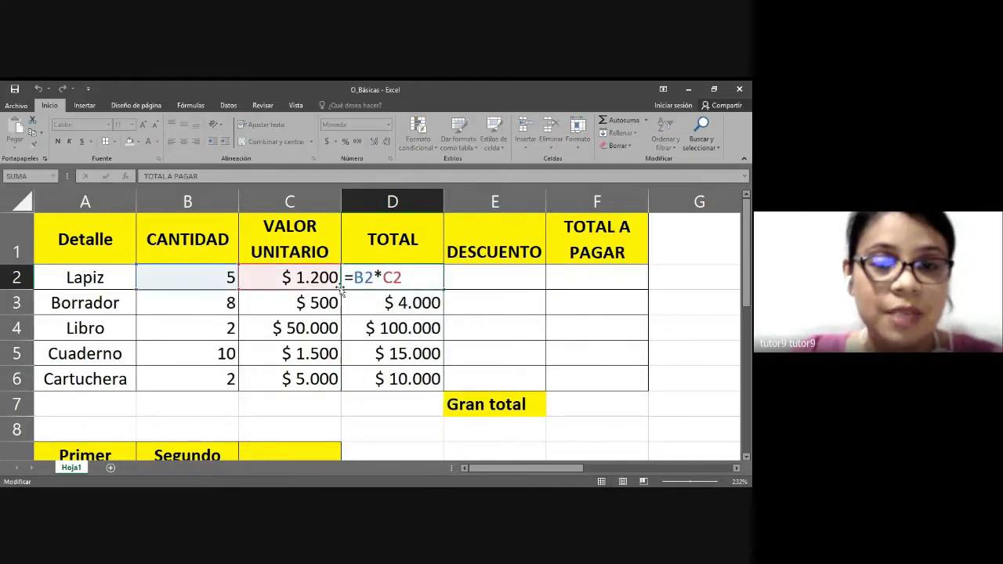
double_click(417, 304)
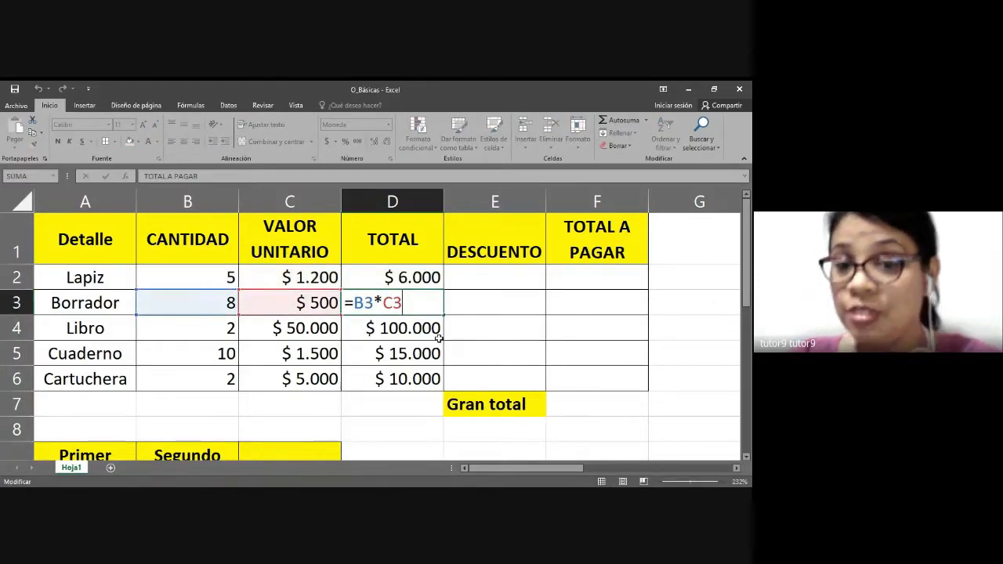
key(Return)
double_click(432, 332)
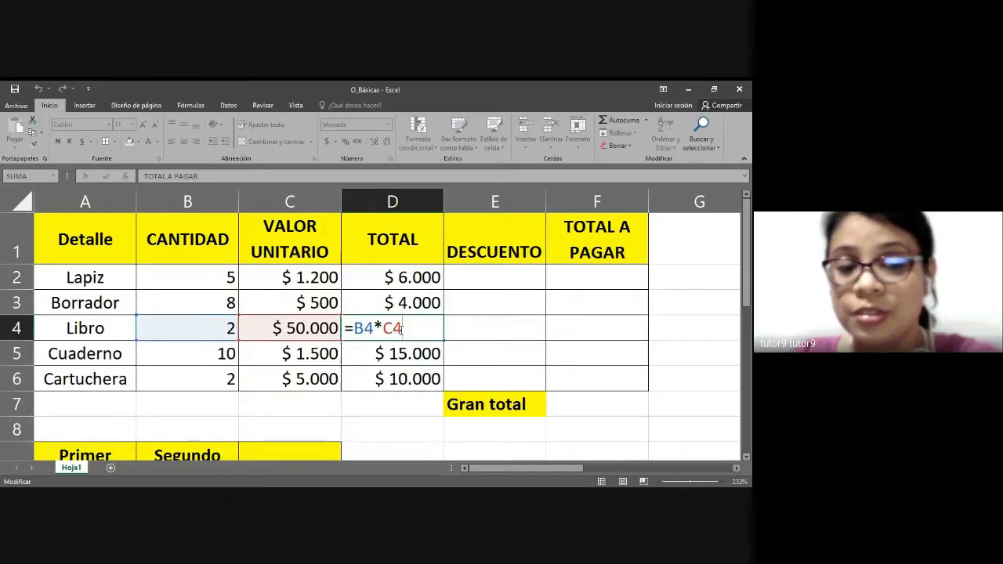
key(Escape)
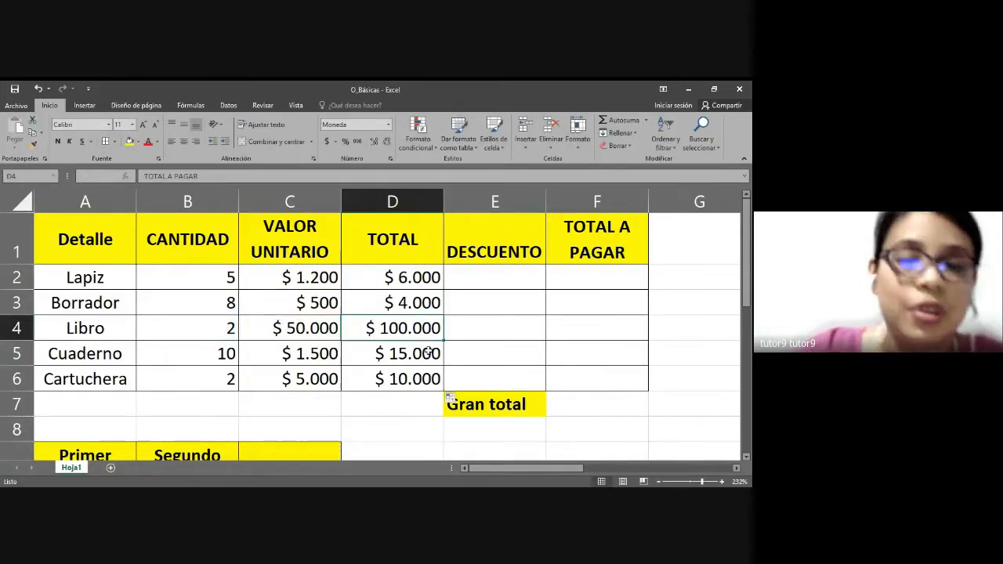
Step: Add 10% to the DESCUENTO header in cell E1 and select cell E2 for the Lapiz discount
click(511, 277)
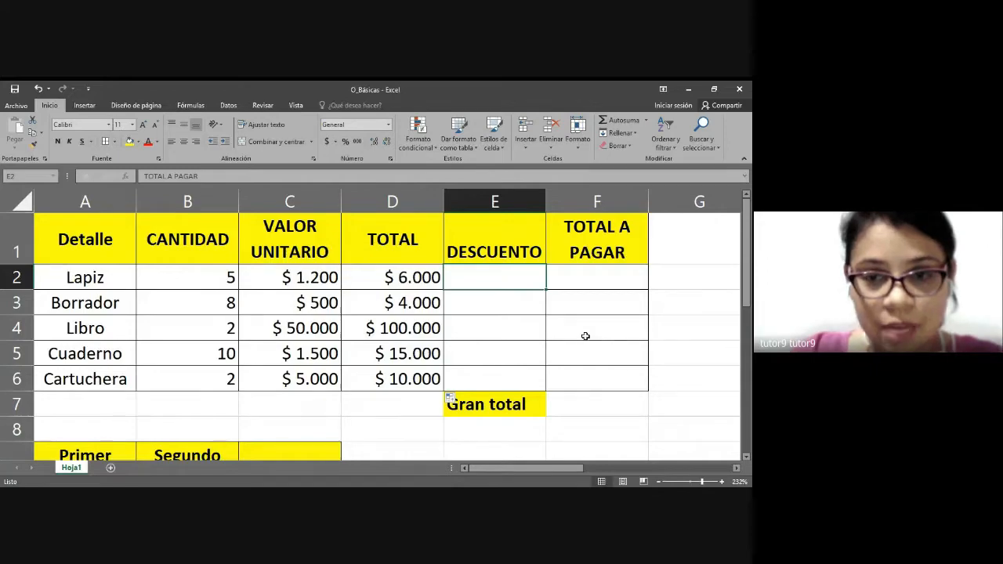
click(537, 252)
double_click(540, 251)
text(10%)
key(Return)
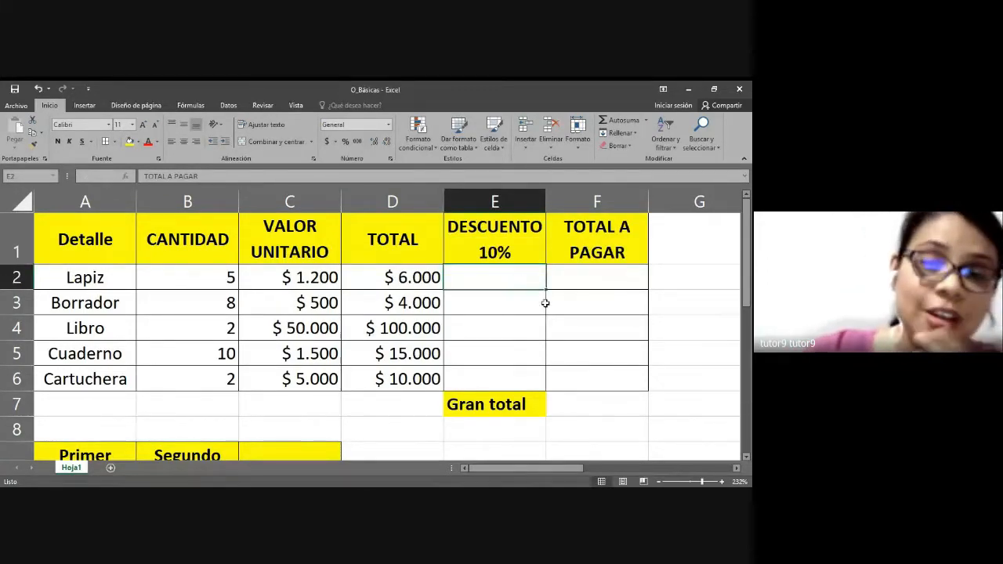
click(515, 258)
click(509, 274)
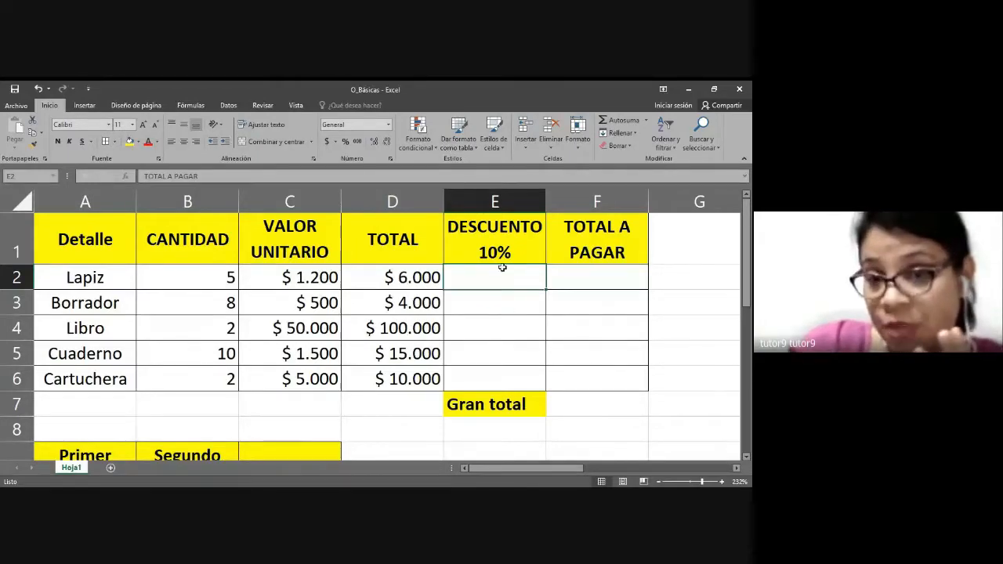
Step: Examine the TOTAL amounts in D2:D6 as the basis for the discounts in E2:E6
drag(510, 270, 515, 366)
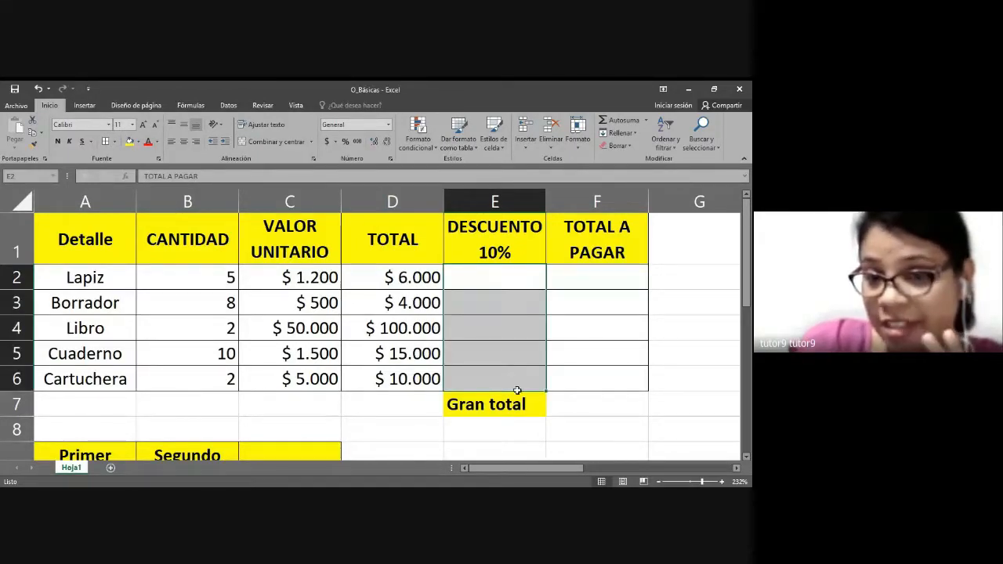
click(588, 435)
click(509, 272)
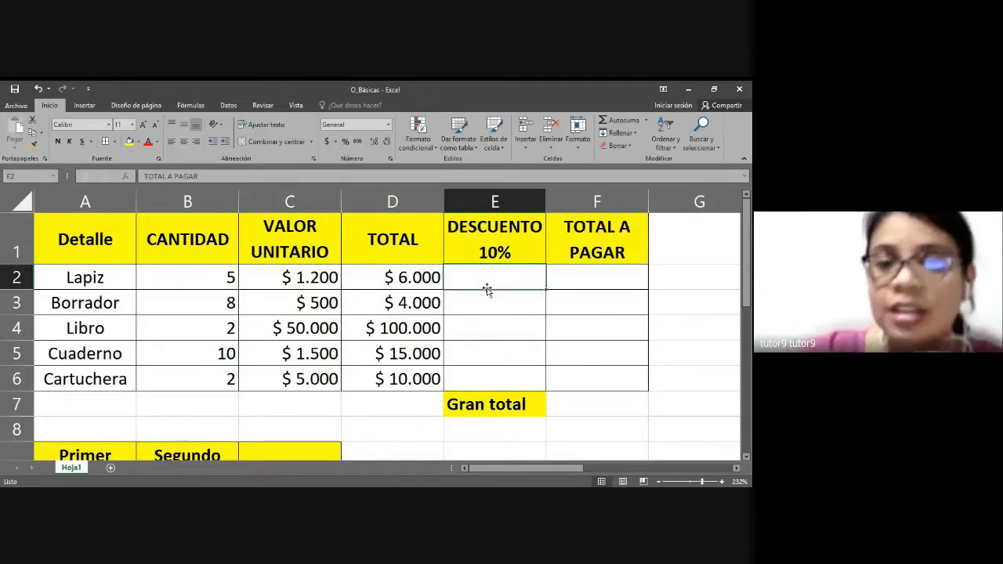
drag(311, 289, 430, 383)
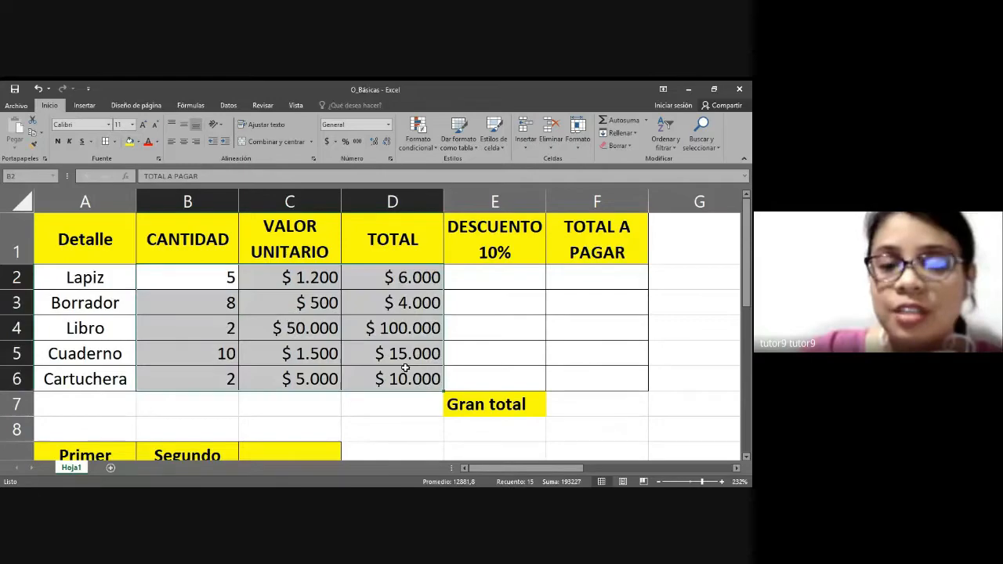
click(523, 282)
drag(392, 239, 418, 370)
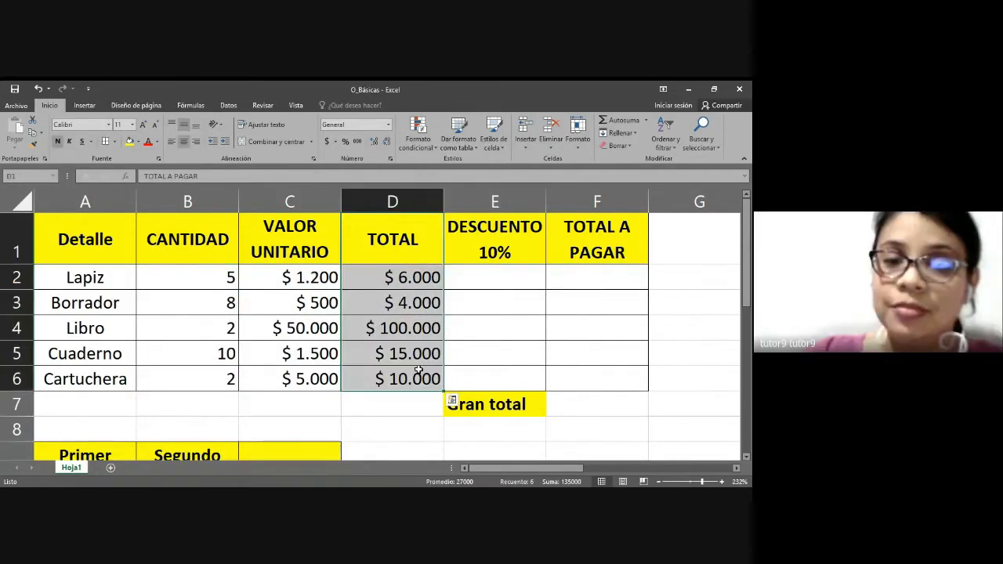
click(469, 284)
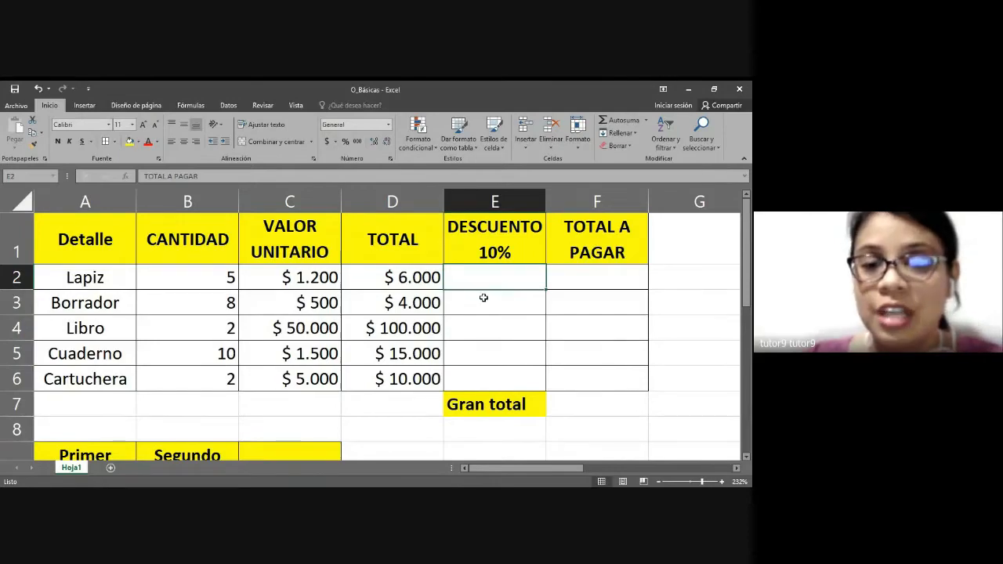
click(421, 279)
click(536, 276)
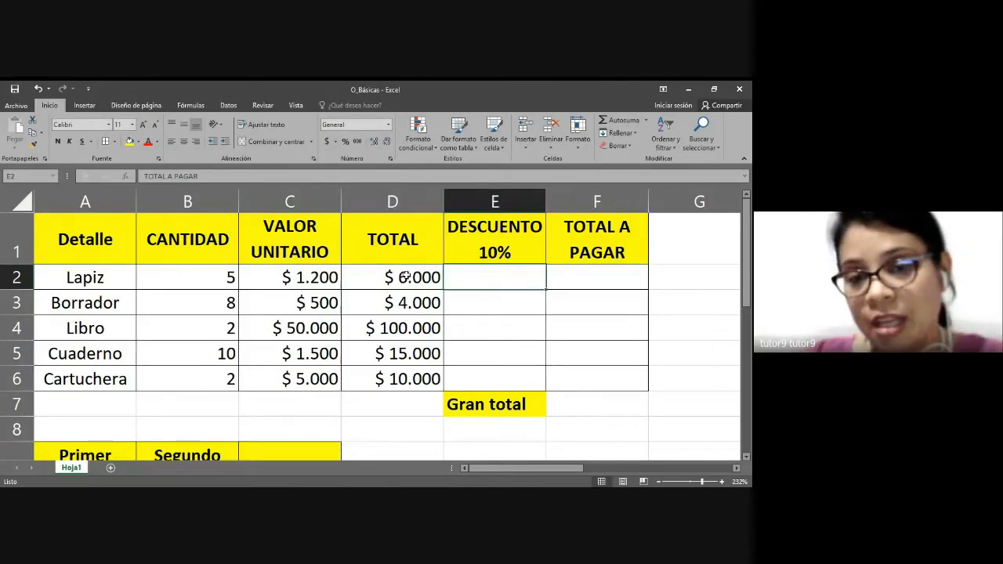
drag(406, 276, 403, 378)
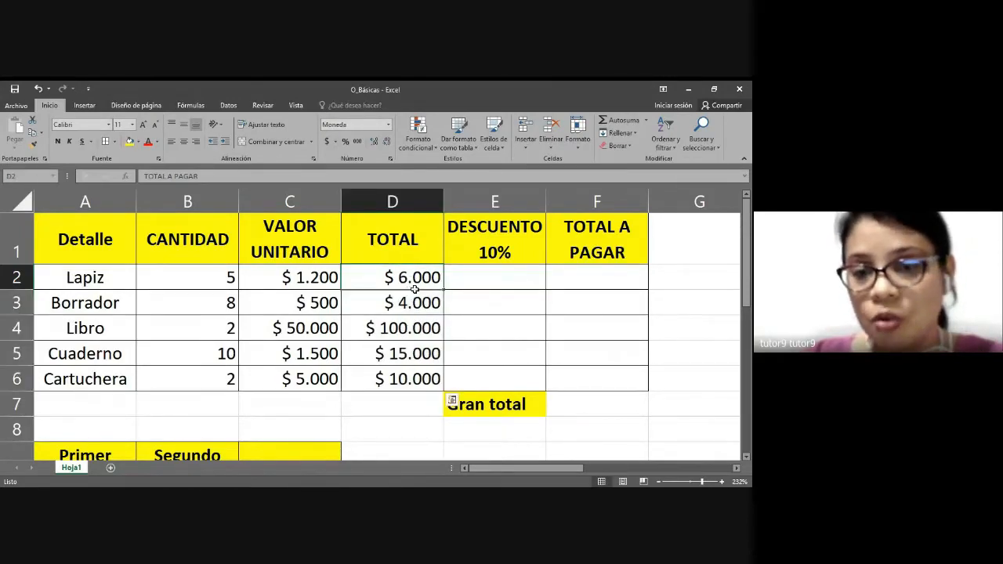
click(491, 282)
click(423, 278)
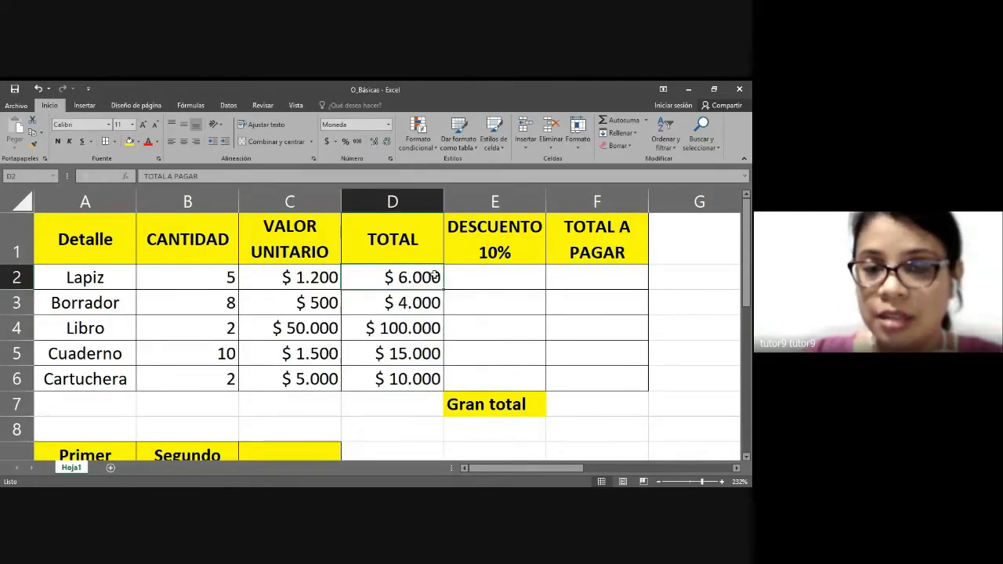
key(Left)
click(488, 276)
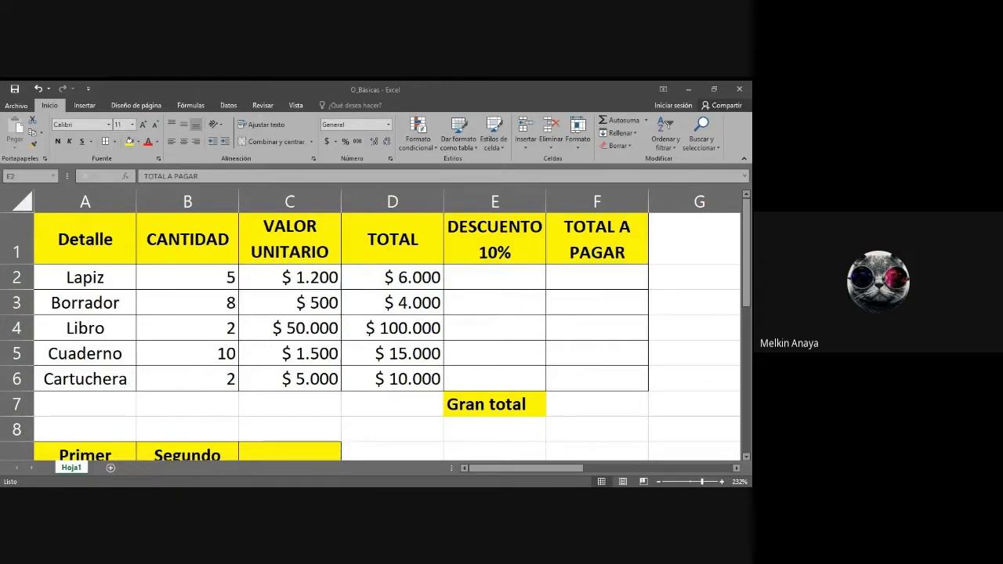
key(alt+Tab)
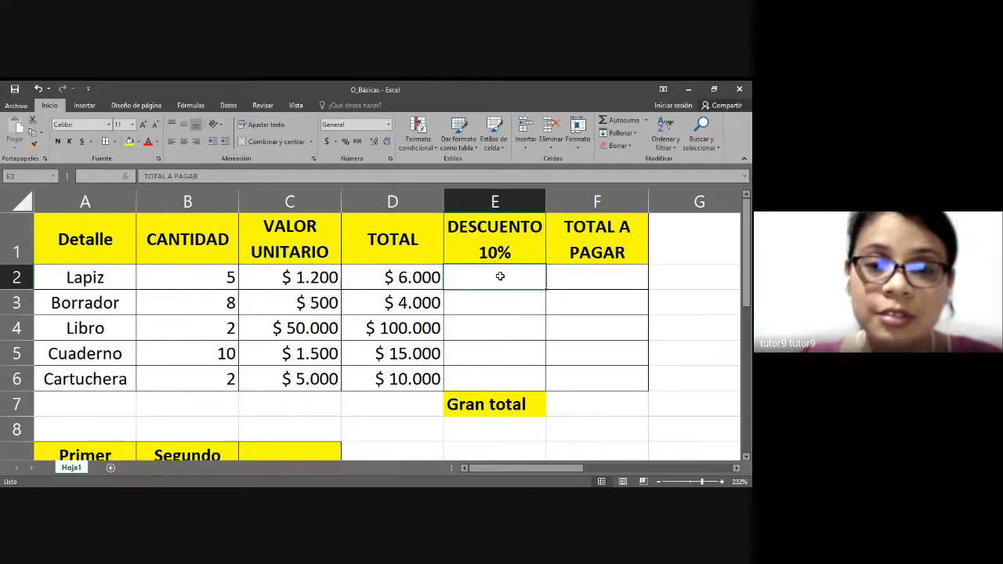
click(394, 280)
Step: Calculate the Lapiz discount in cell E2 with the formula =D2*0,10
click(472, 277)
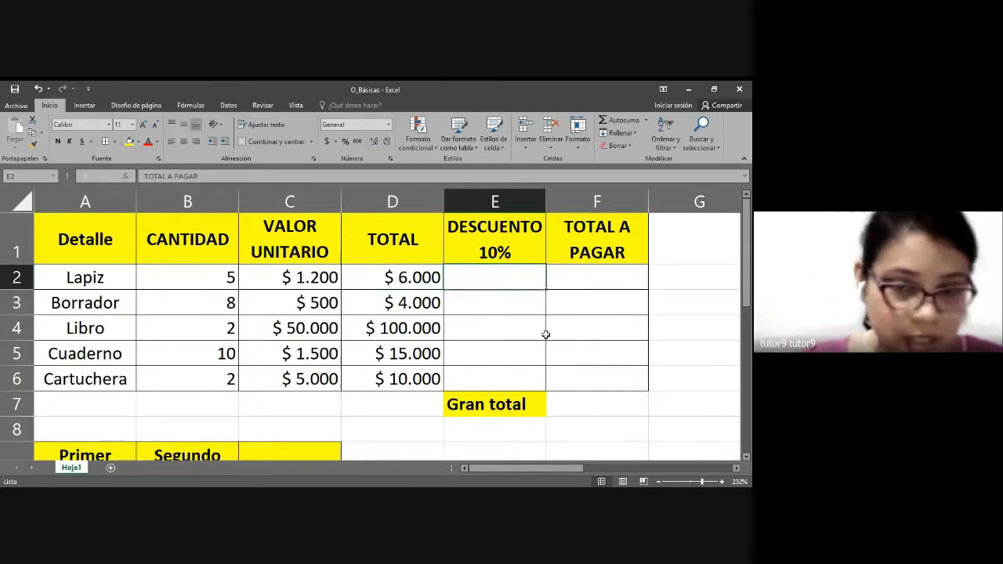
text(=)
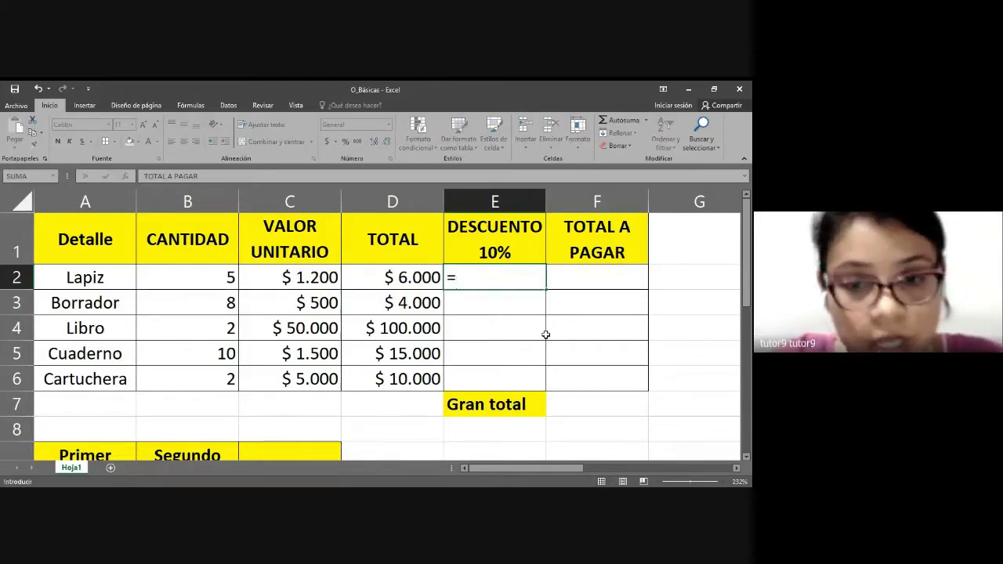
click(417, 277)
text(*)
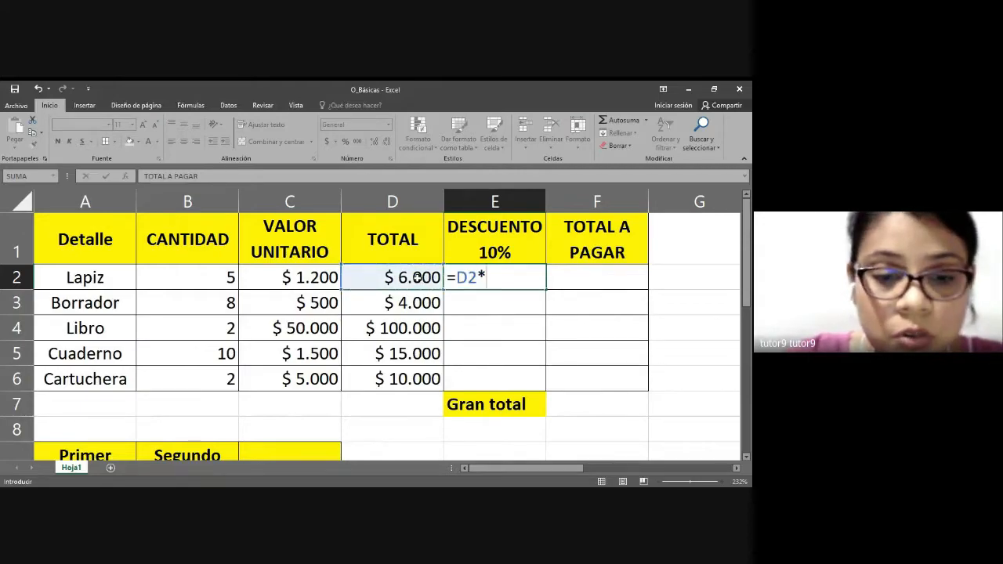
text(0,19)
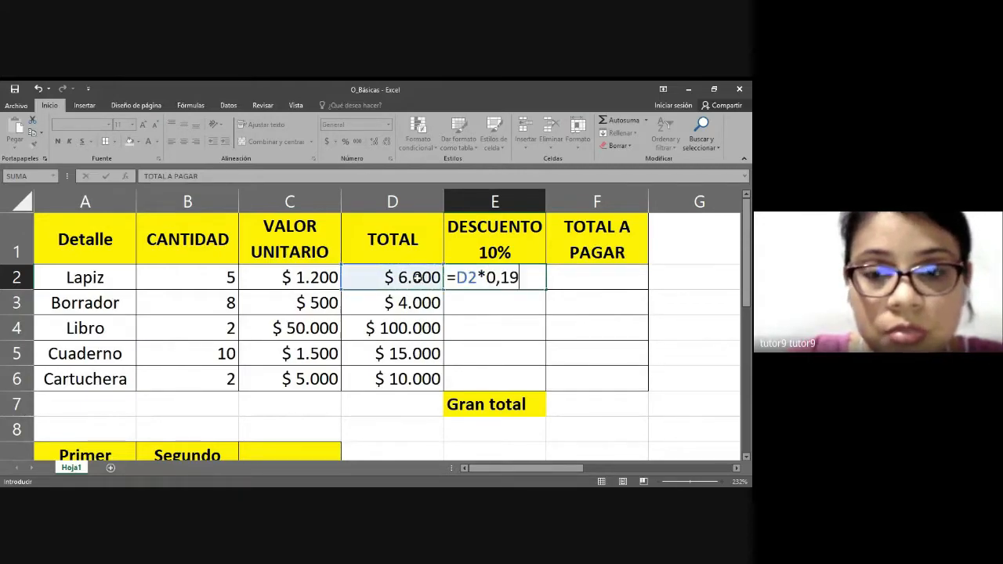
key(BackSpace)
text(0)
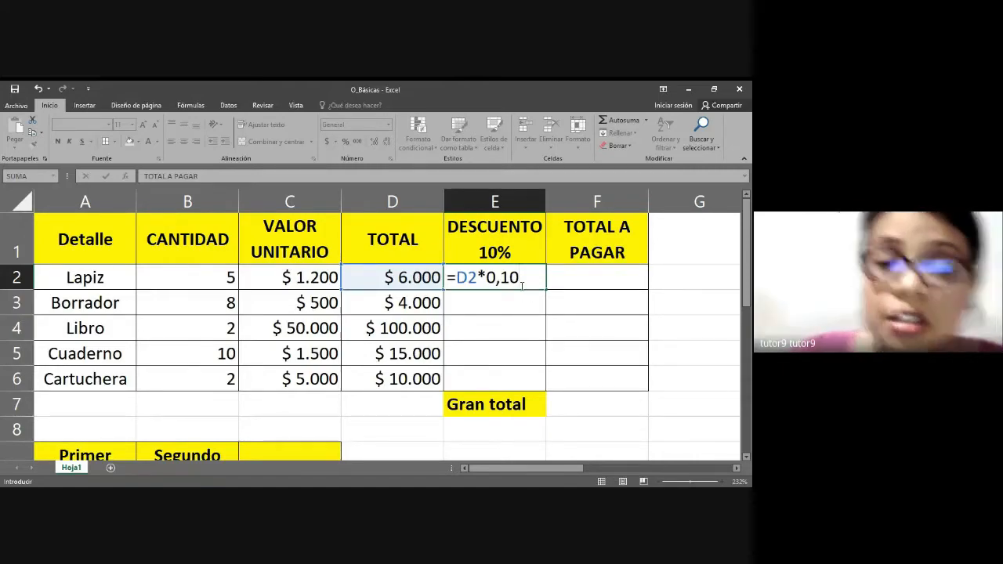
key(Return)
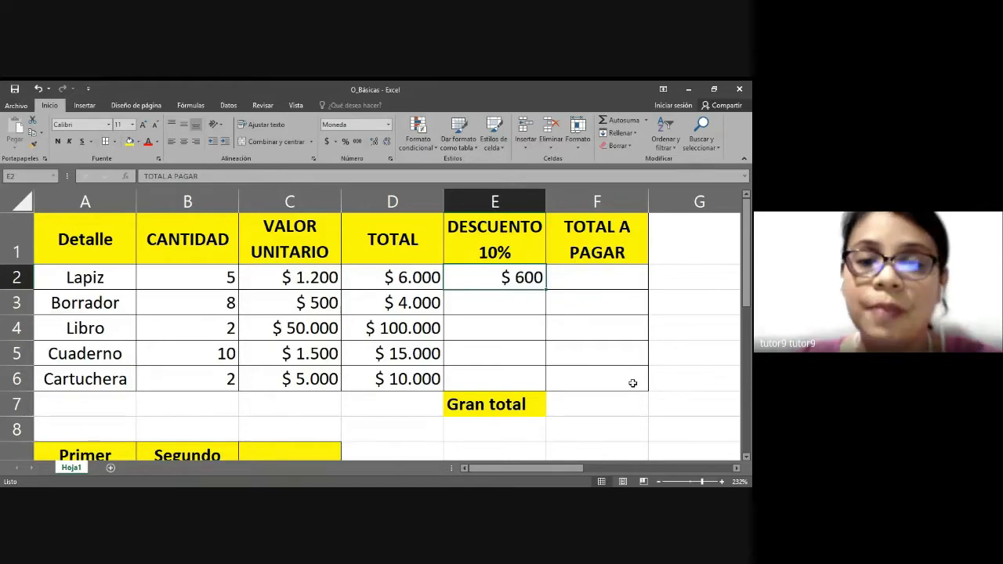
Step: Rewrite the discount formula in cell E2 with a percentage, as =D2*10%
double_click(535, 282)
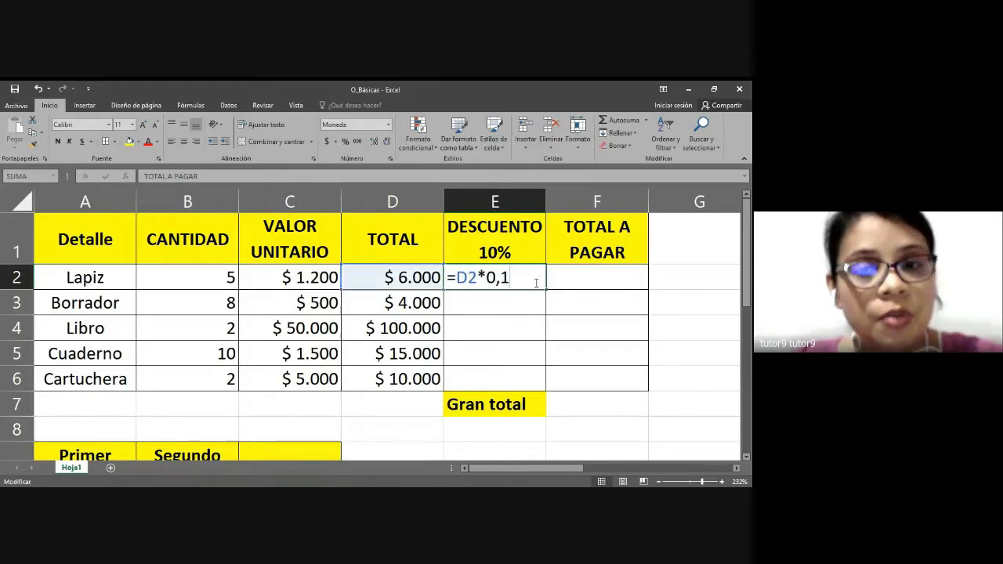
key(BackSpace)
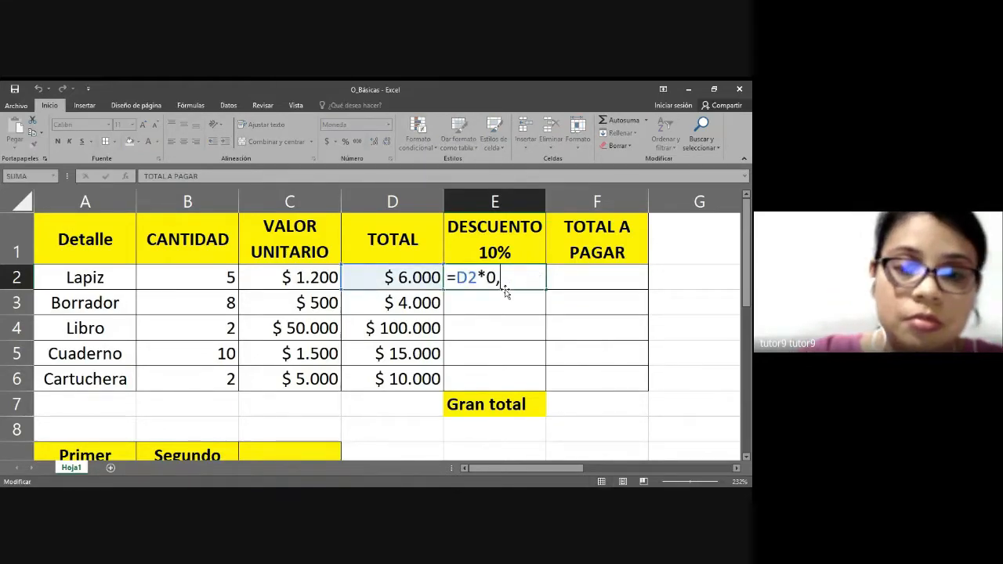
key(BackSpace)
key(BackSpace)
text(10)
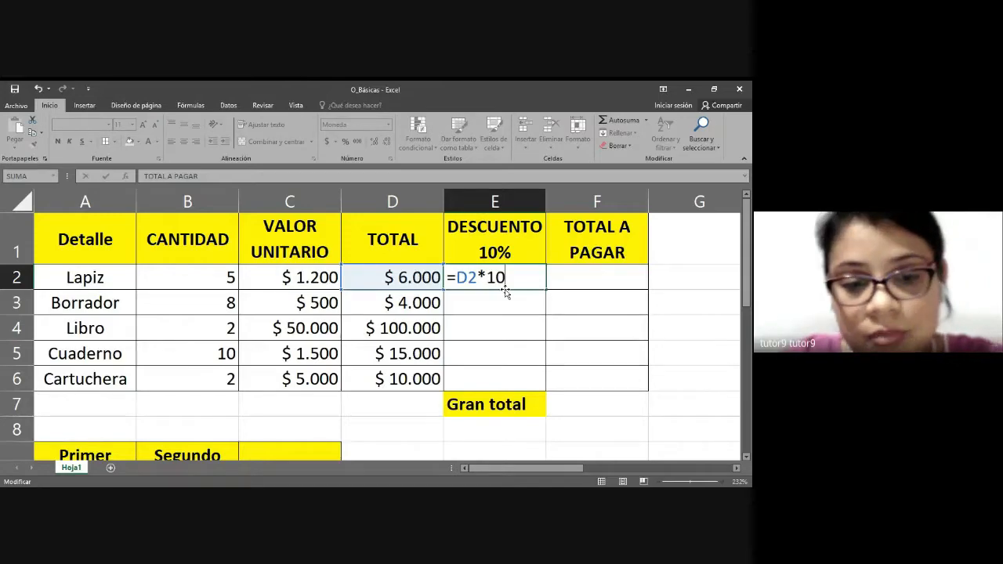
text(%)
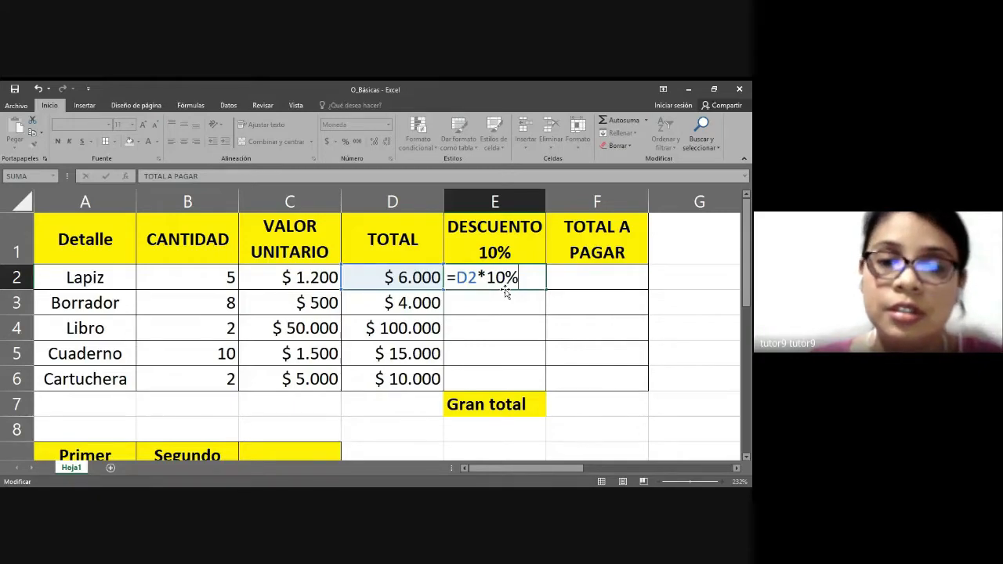
key(Return)
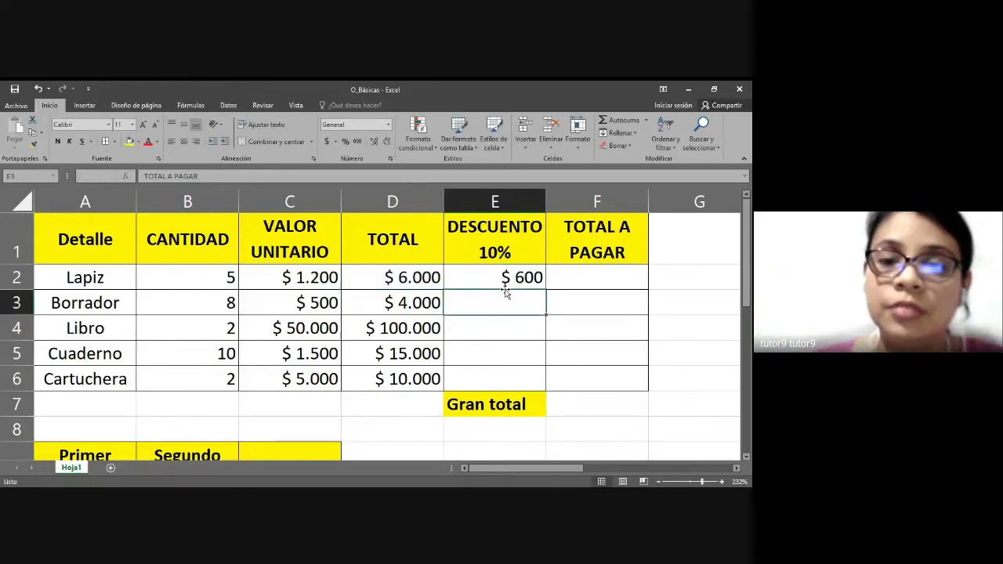
Step: Rewrite the discount formula in cell E2 with a division, as =D2*10/100
click(513, 277)
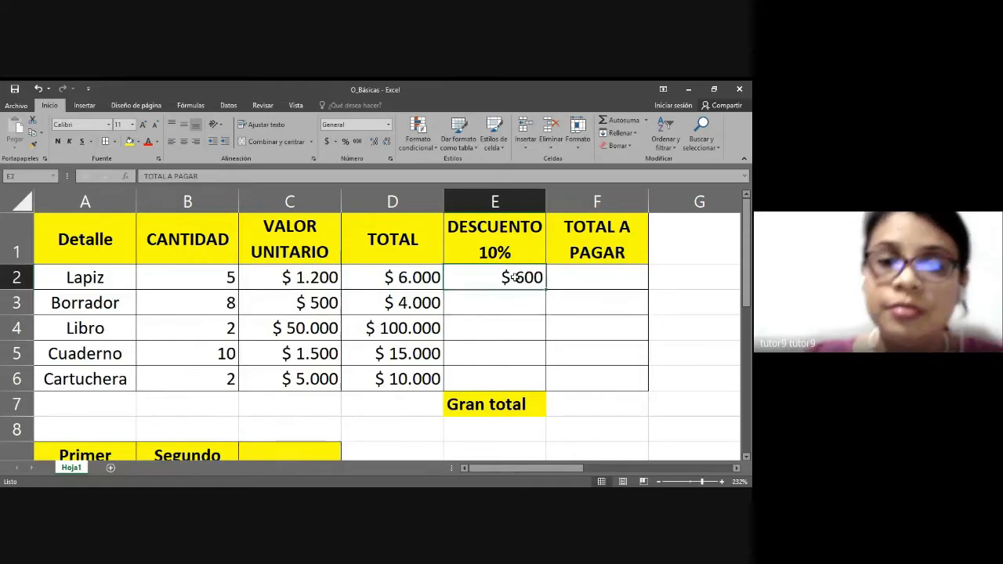
double_click(526, 280)
key(BackSpace)
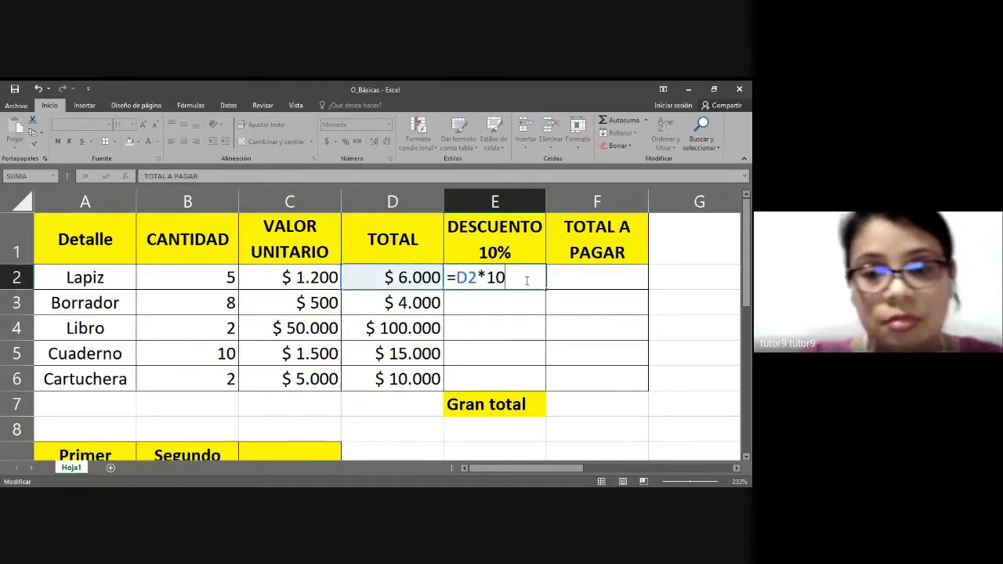
key(BackSpace)
key(BackSpace)
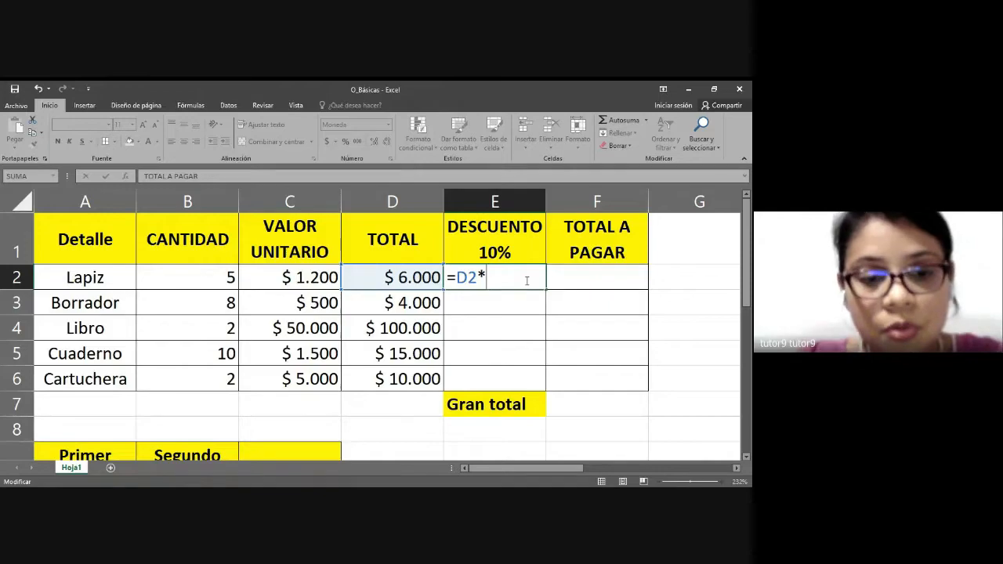
text(10)
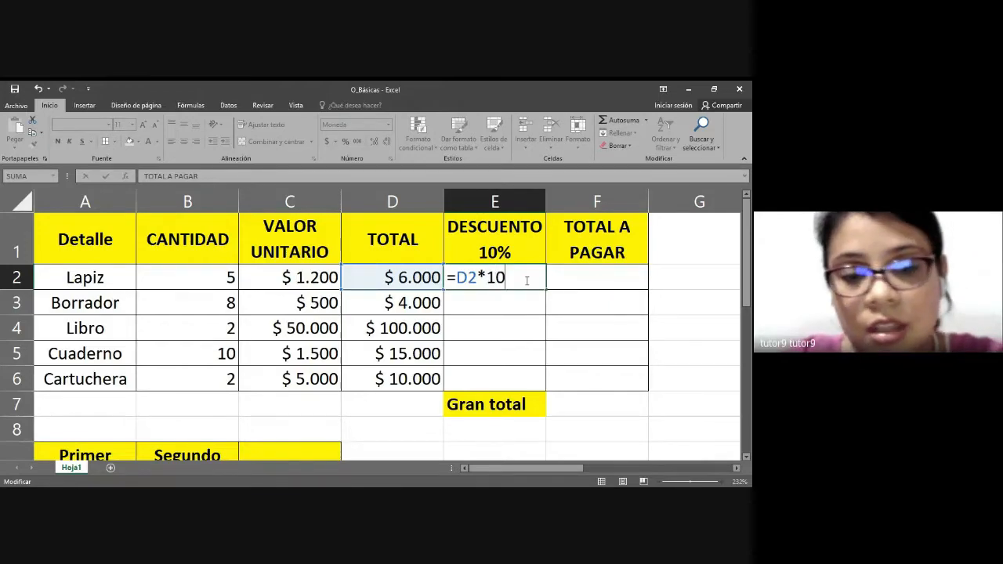
text(/100)
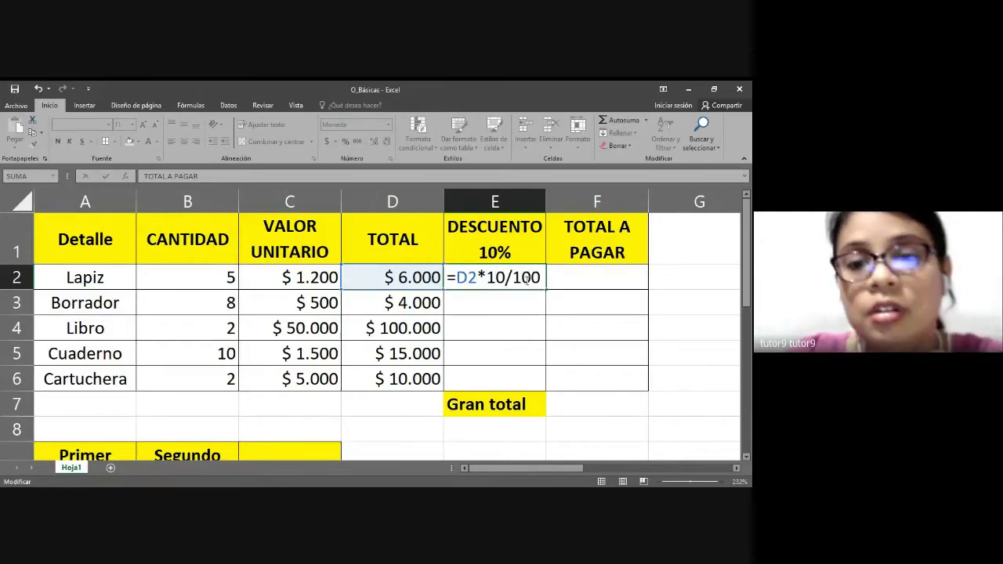
key(Return)
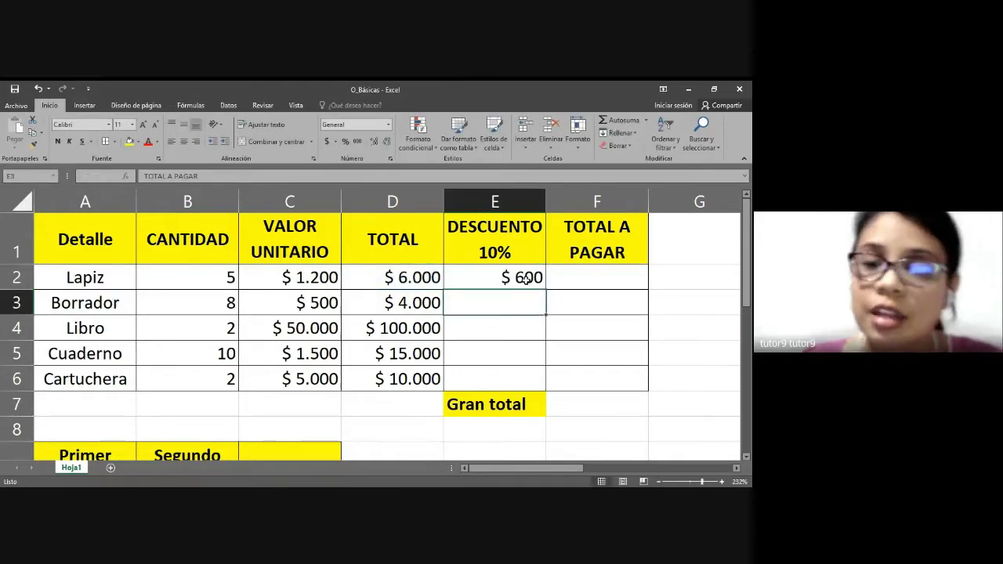
Step: Replace 10/100 with 10% in the E2 discount formula and accept it
double_click(525, 279)
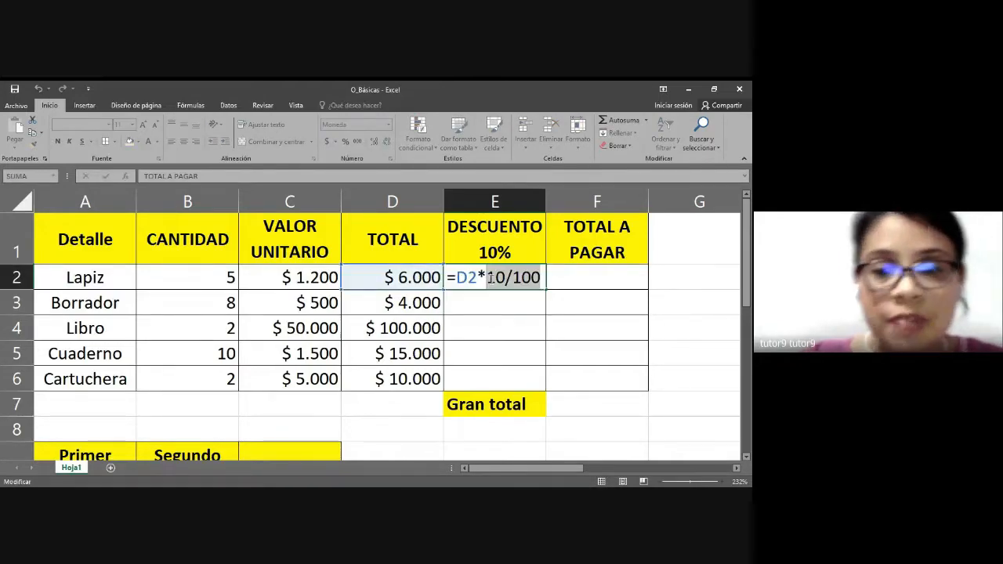
key(BackSpace)
key(BackSpace)
key(BackSpace)
key(BackSpace)
key(BackSpace)
key(BackSpace)
text(10%)
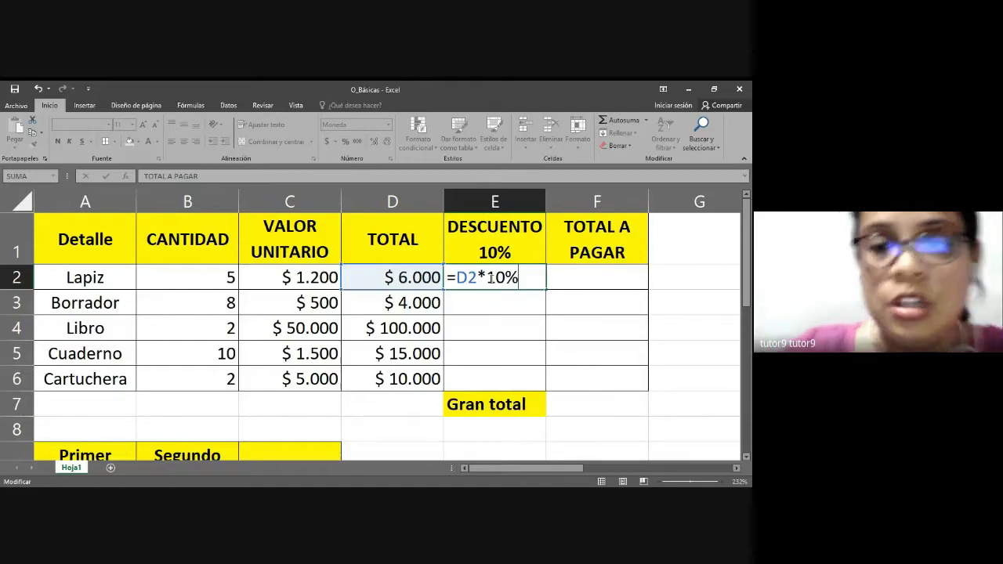
key(Return)
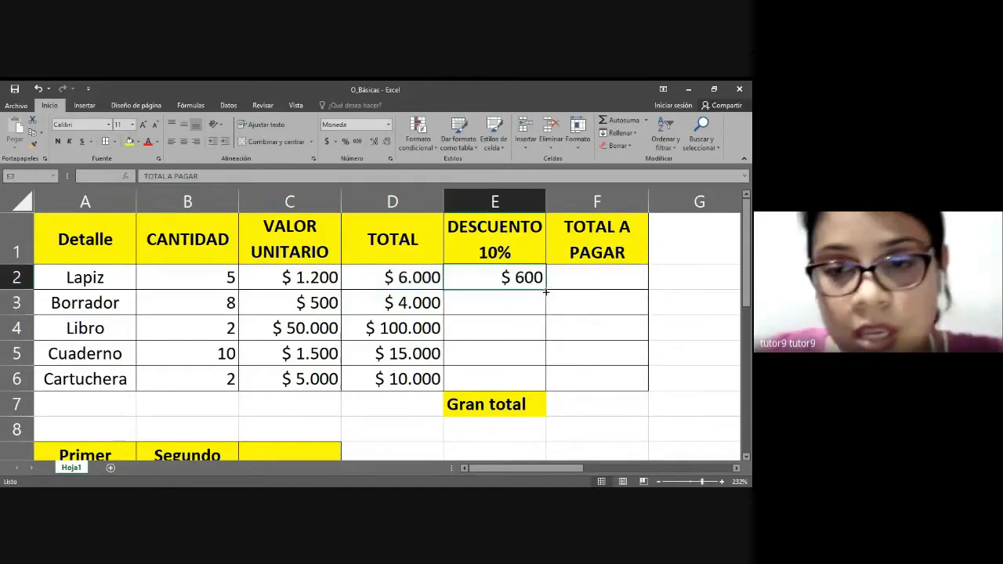
Step: Copy the discount formula from cell E2 down to E6 and check the copied formula in E3
drag(544, 302, 538, 380)
click(528, 303)
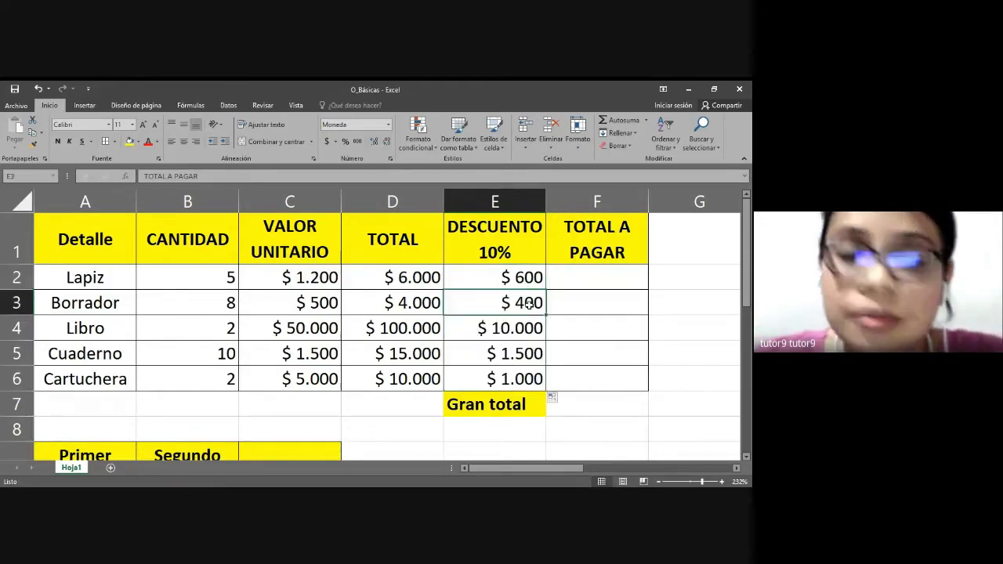
double_click(529, 304)
key(Escape)
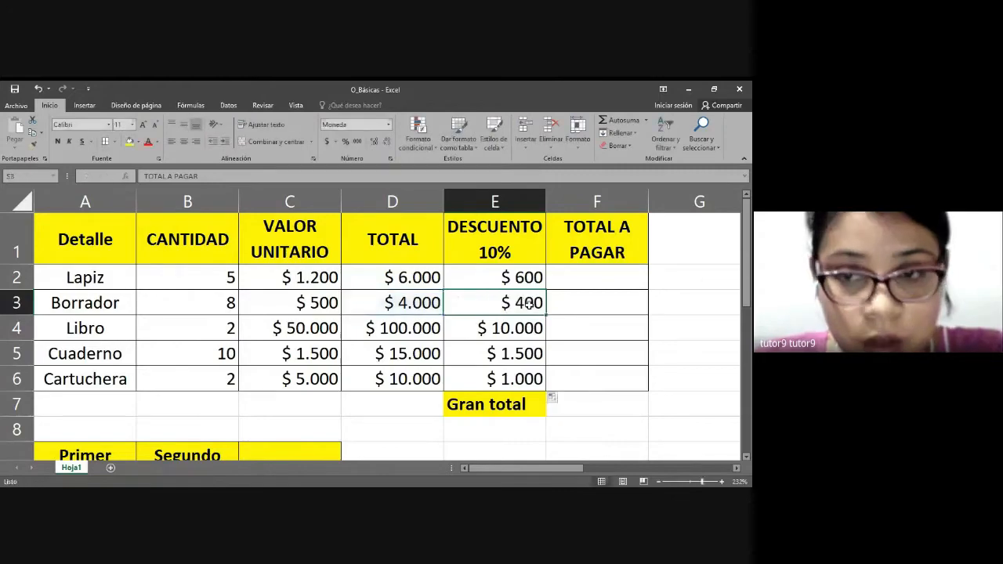
Step: Review the DESCUENTO 10% column in E1:E6 and select cell F2 for the Lapiz total to pay
click(609, 287)
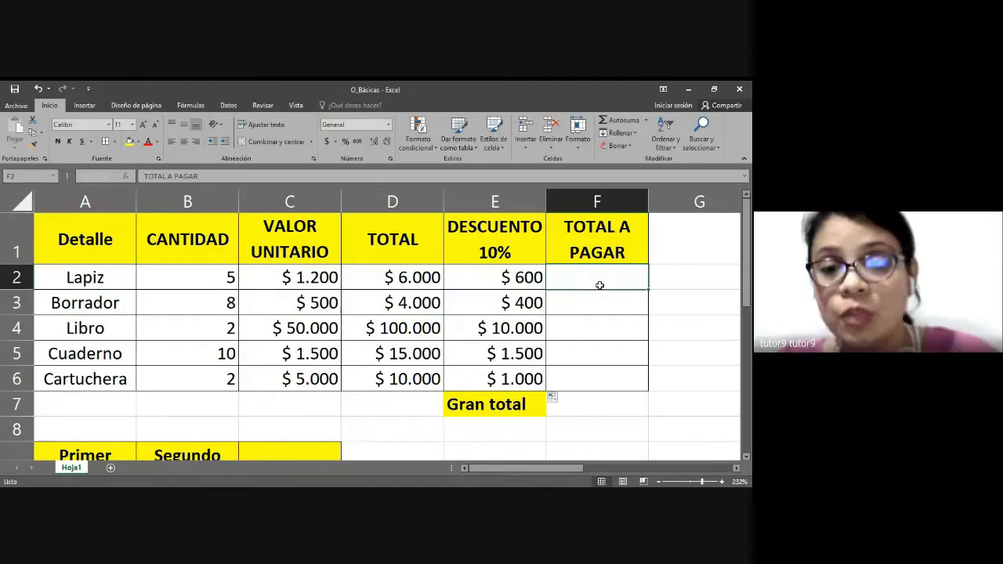
click(444, 229)
drag(444, 228, 501, 379)
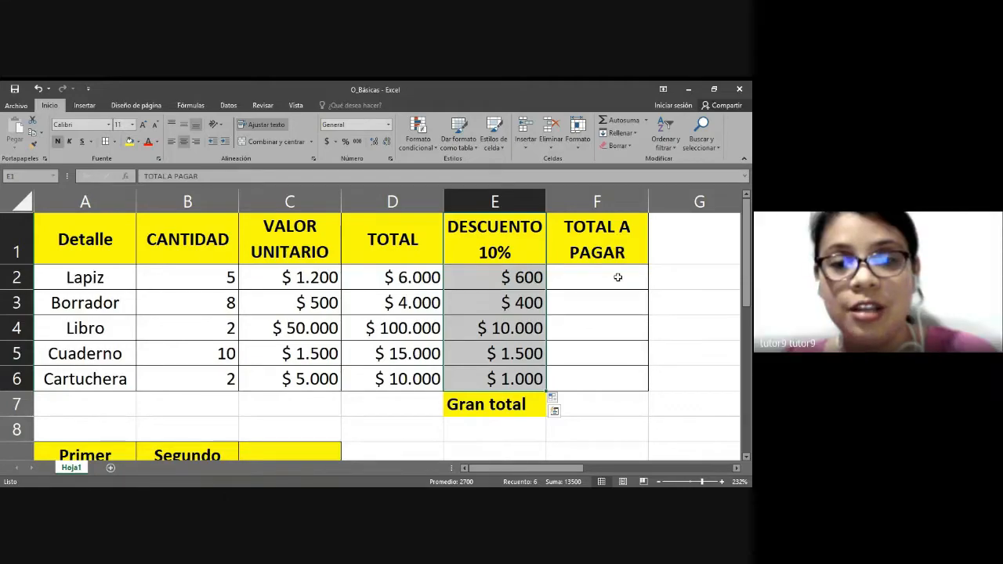
click(618, 277)
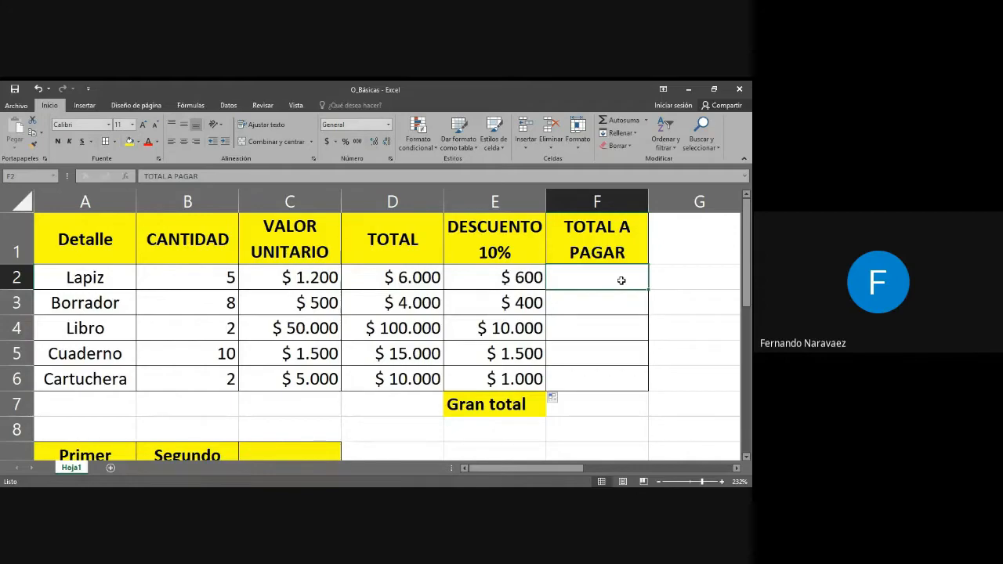
Step: Calculate the Lapiz total to pay in cell F2 by subtracting the discount from the total, as =D2-E2
click(397, 278)
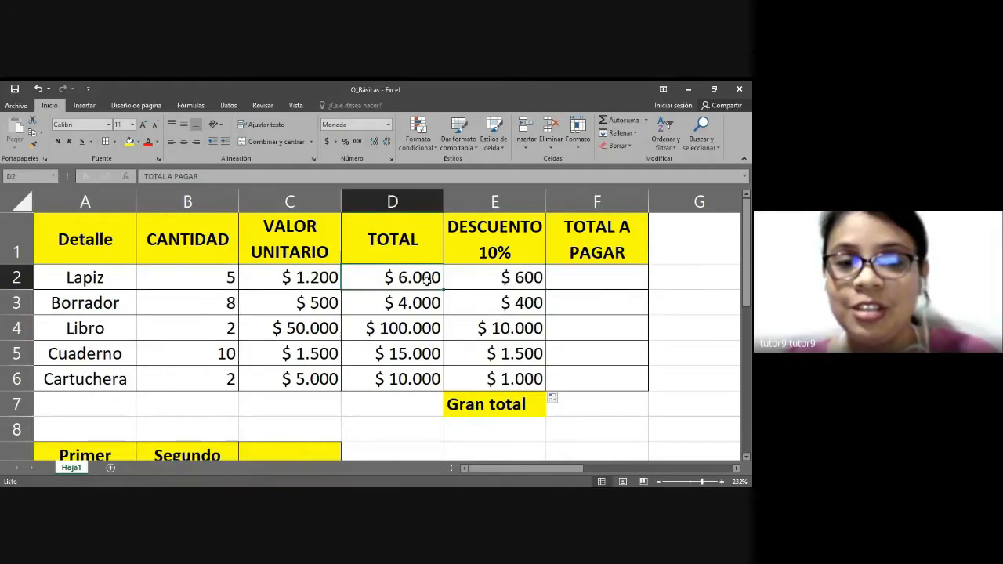
drag(224, 277, 260, 278)
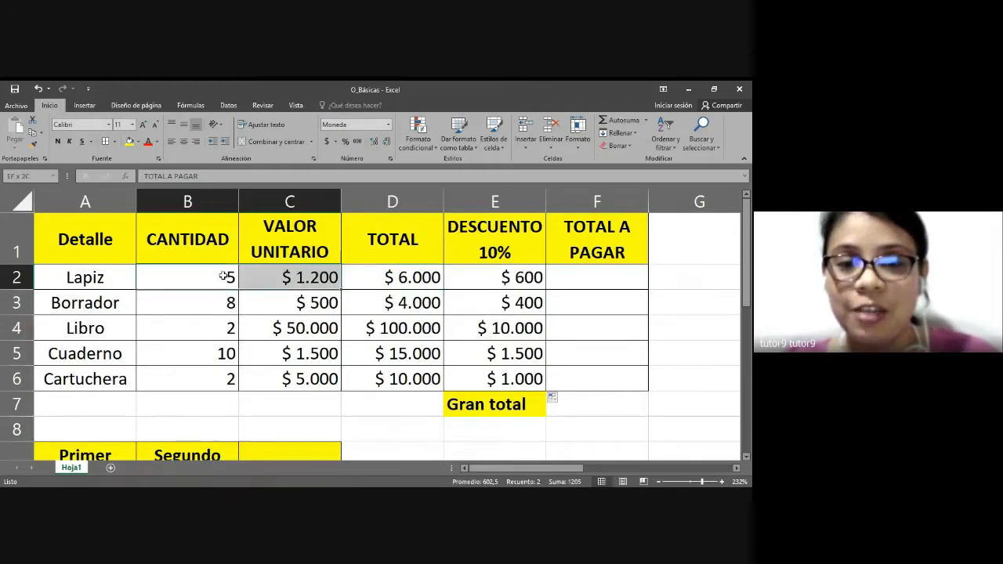
click(378, 276)
click(535, 274)
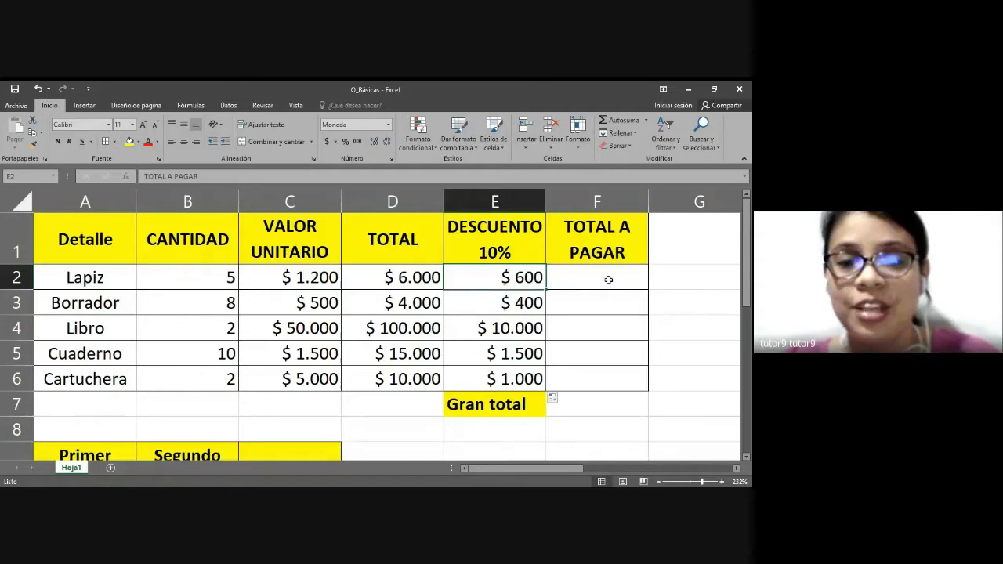
click(589, 280)
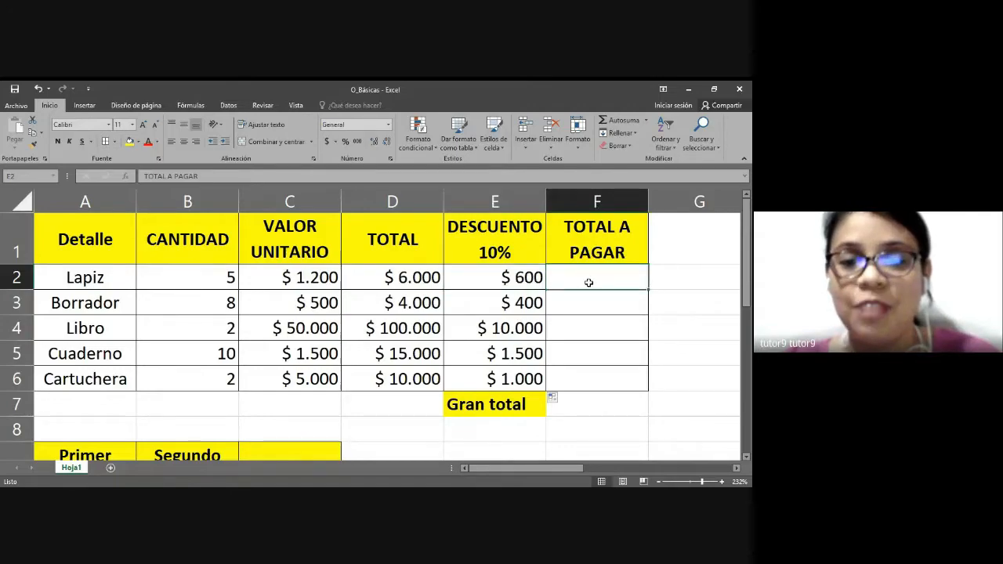
text(=)
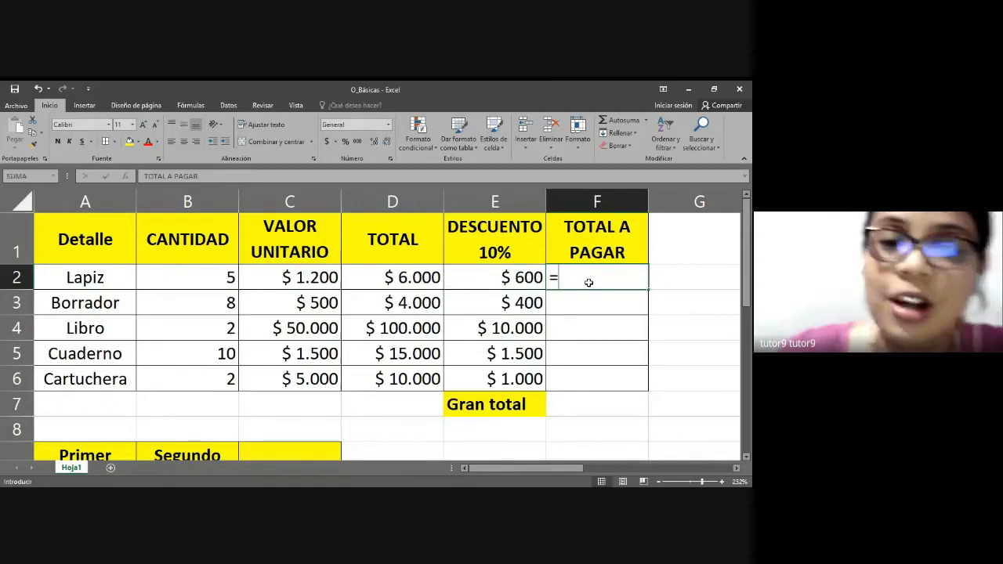
click(423, 273)
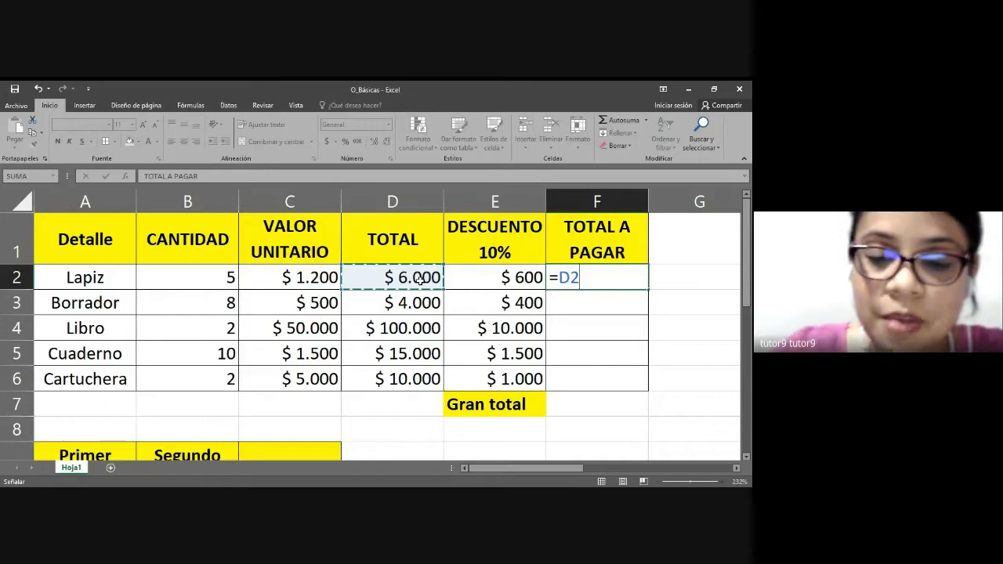
text(-)
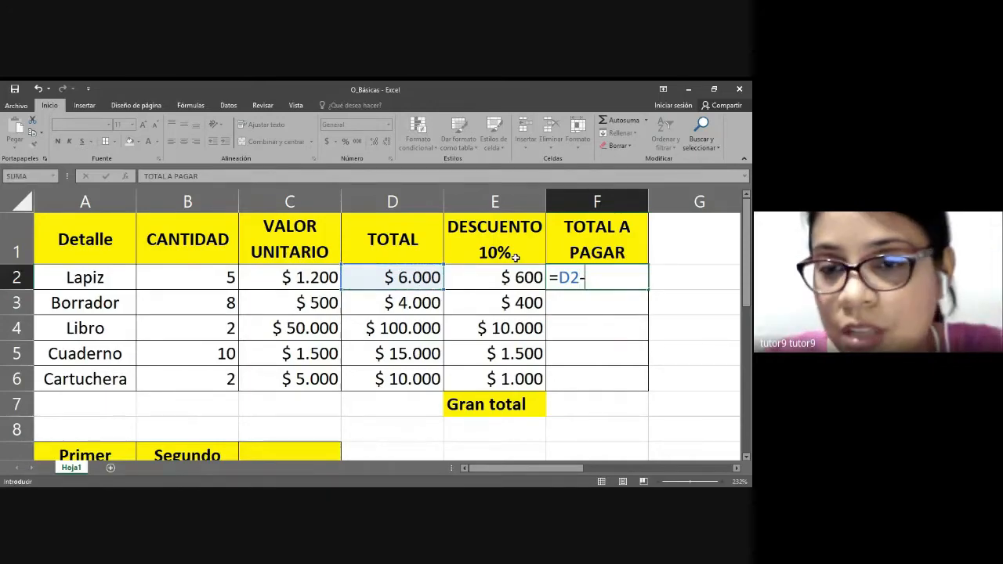
click(507, 278)
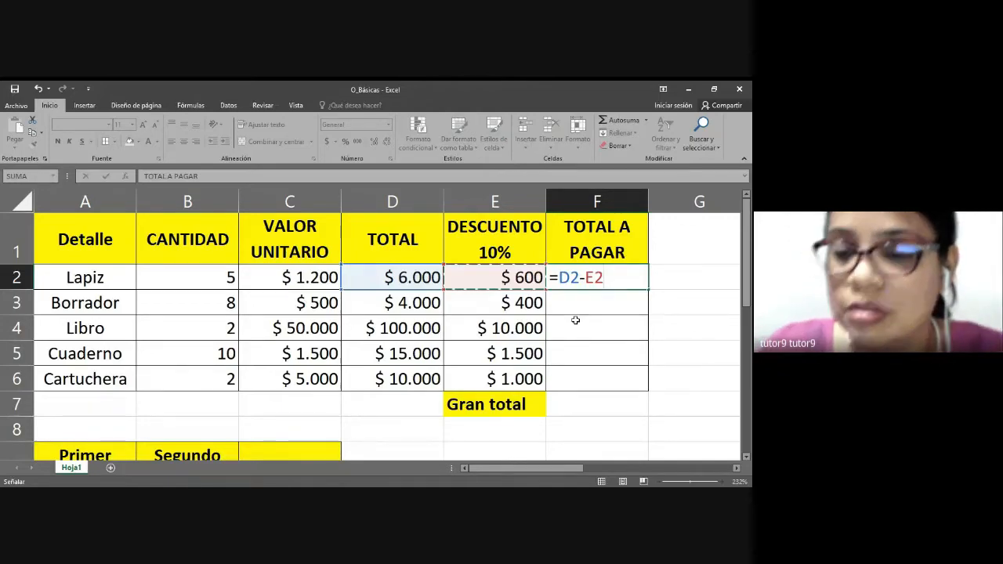
key(Return)
Step: Copy the total-to-pay formula from F2 down to F6 and select the Gran total cell F7
click(620, 275)
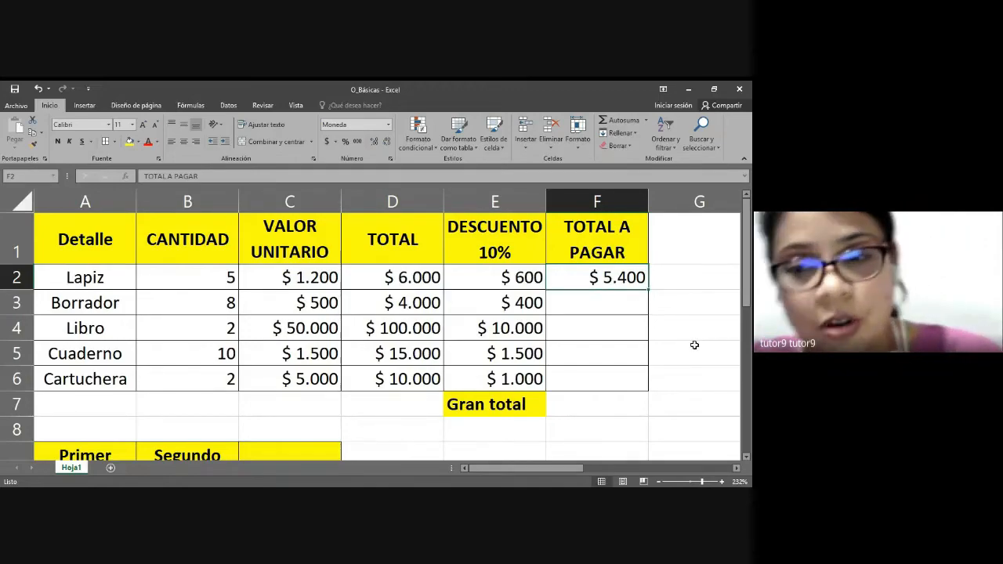
drag(648, 289, 651, 386)
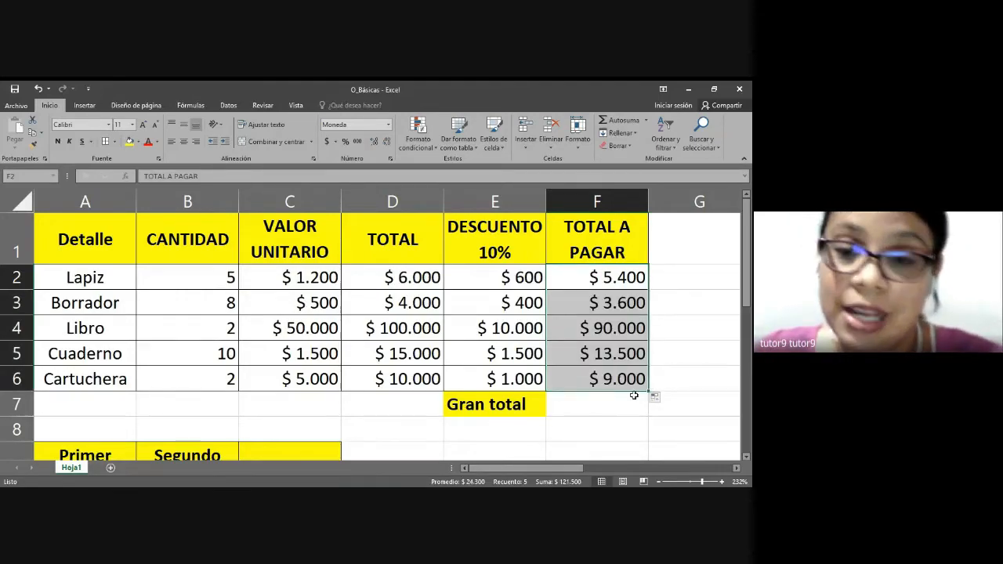
click(633, 395)
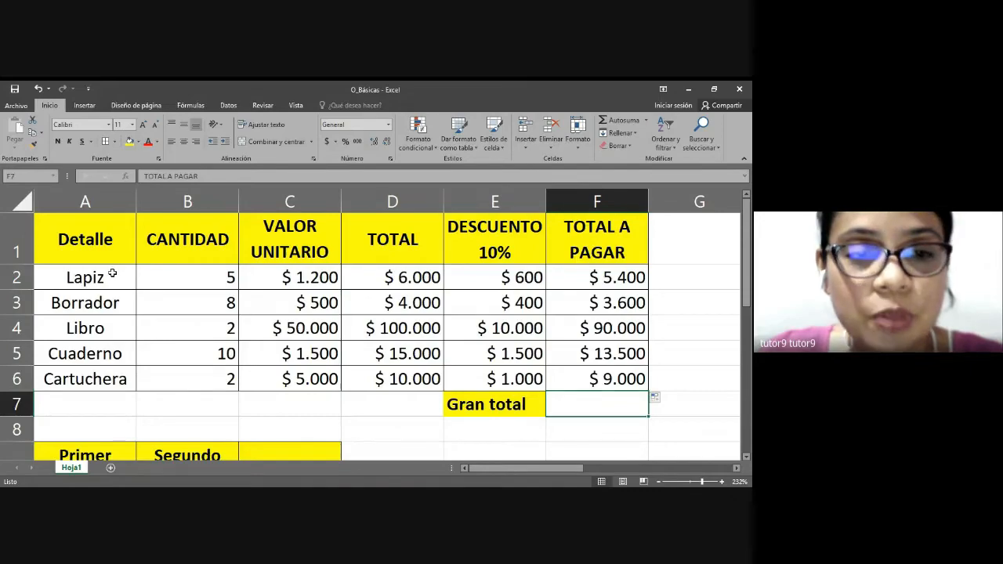
Step: Review the Lapiz, Borrador and Libro rows across columns A to F, and the TOTAL A PAGAR values in F1:F6
drag(112, 273, 597, 379)
drag(112, 278, 597, 278)
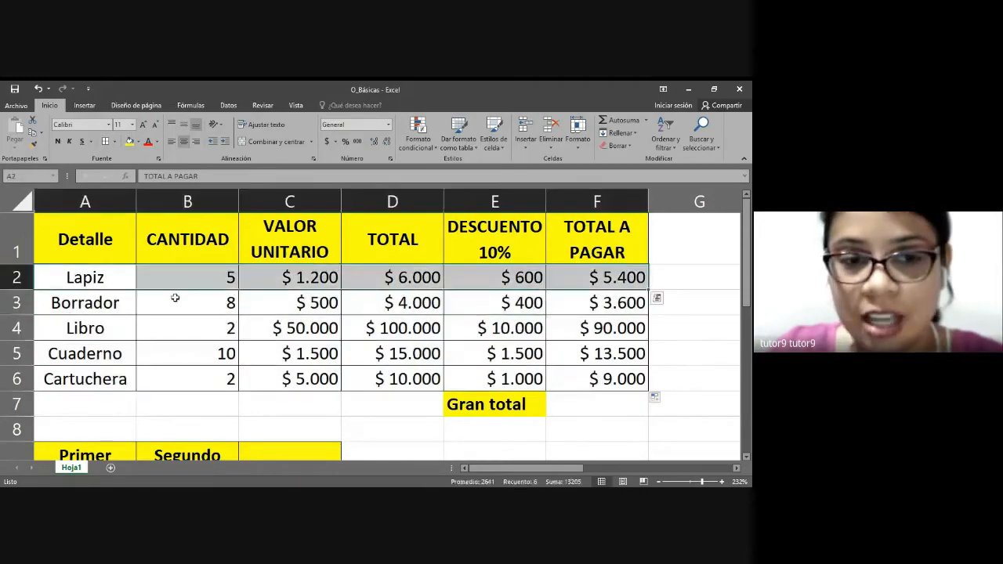
drag(112, 302, 597, 302)
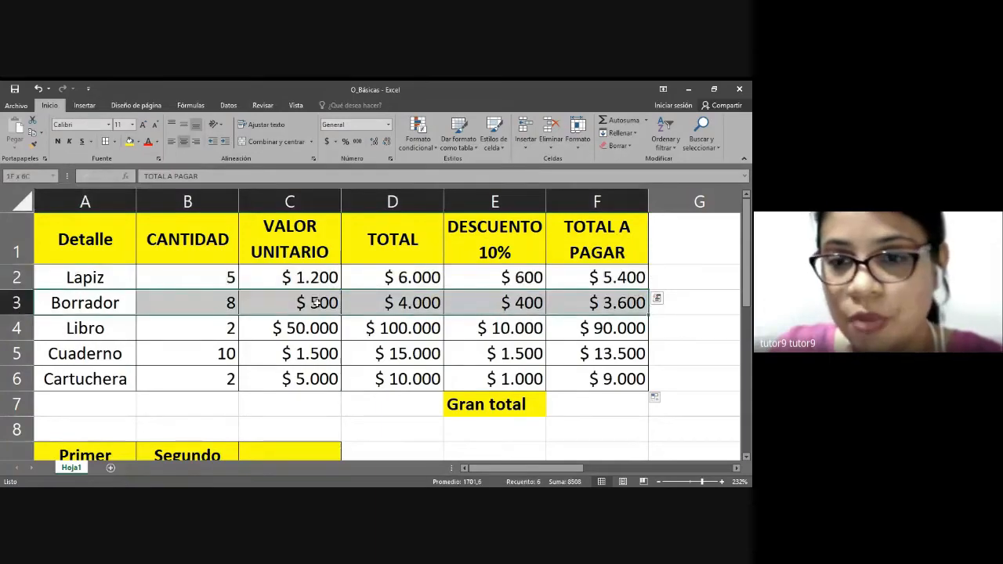
drag(112, 328, 597, 327)
click(605, 408)
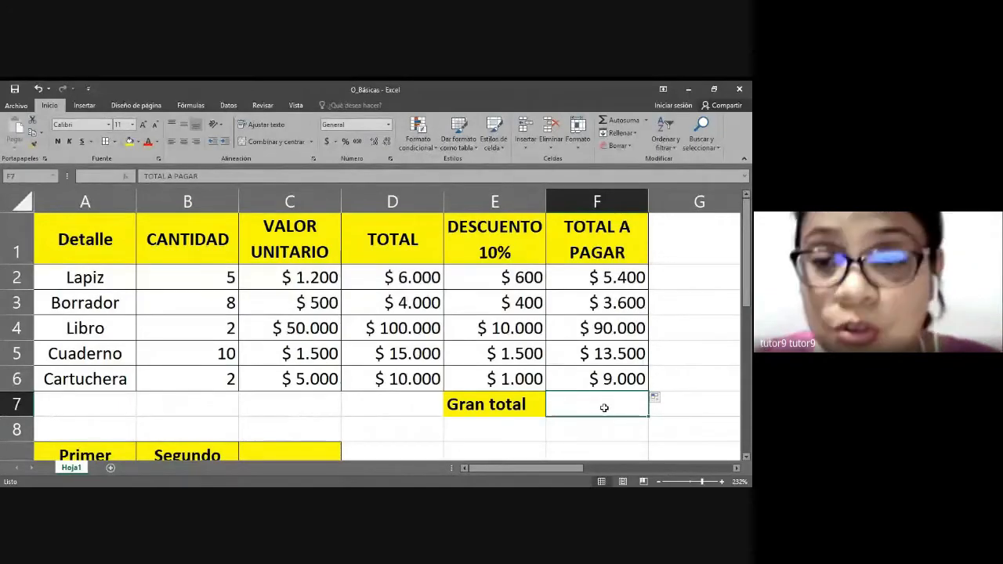
drag(602, 255, 597, 384)
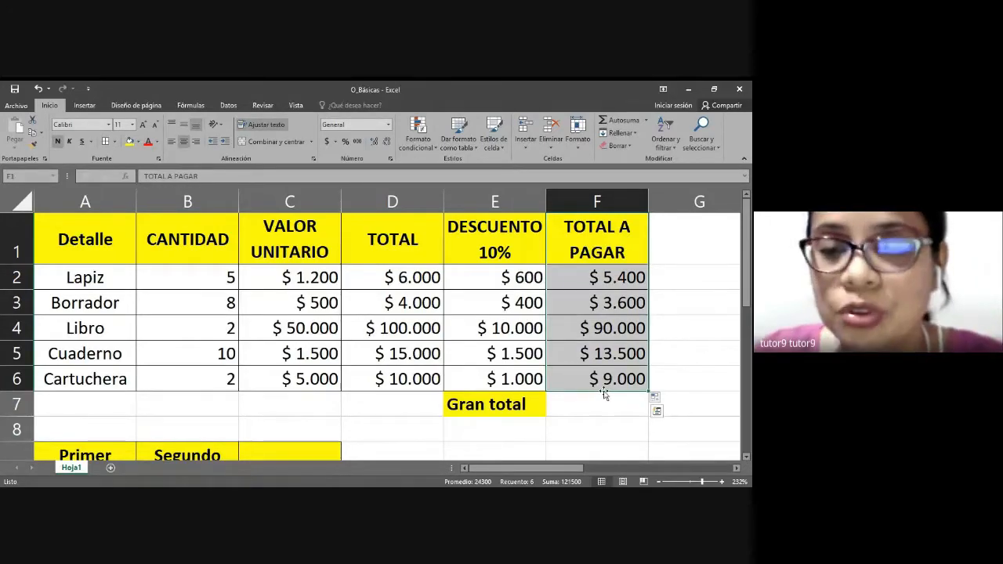
Step: Calculate the grand total in cell F7 by adding the individual cells, as =F2+F3+F4+F5+F6
click(620, 412)
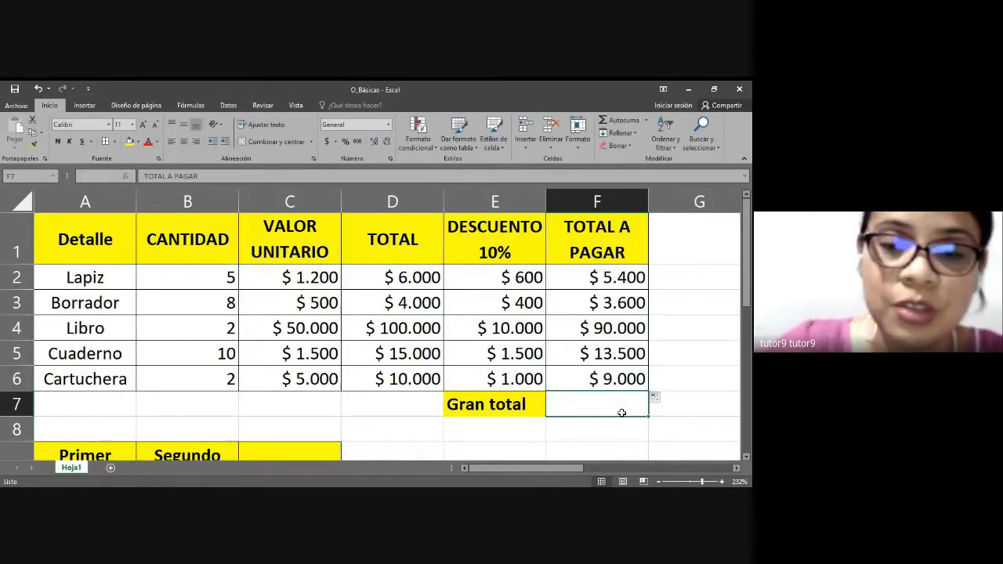
text(=)
click(580, 278)
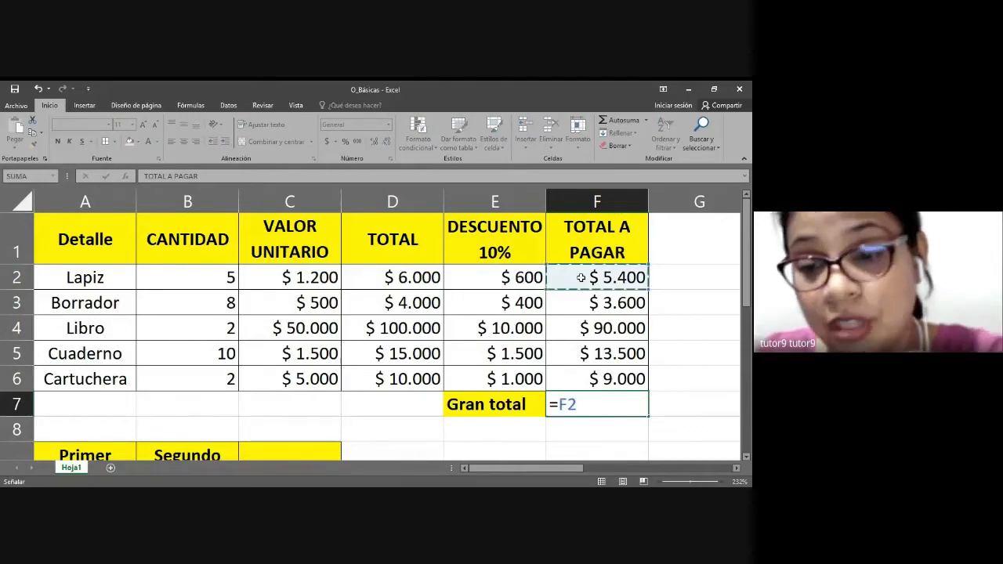
text(+)
click(592, 302)
text(+)
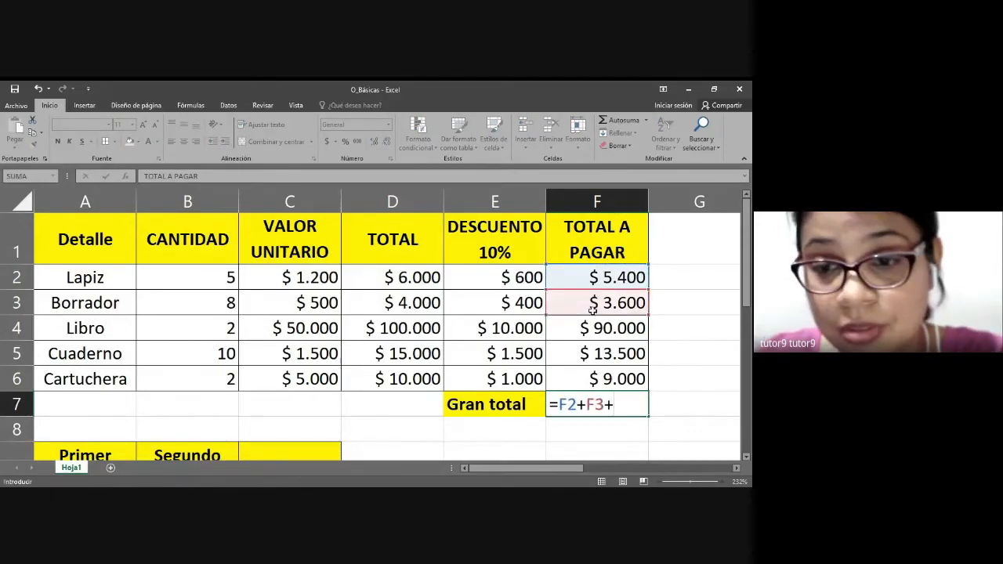
click(605, 329)
text(+)
click(609, 353)
text(+)
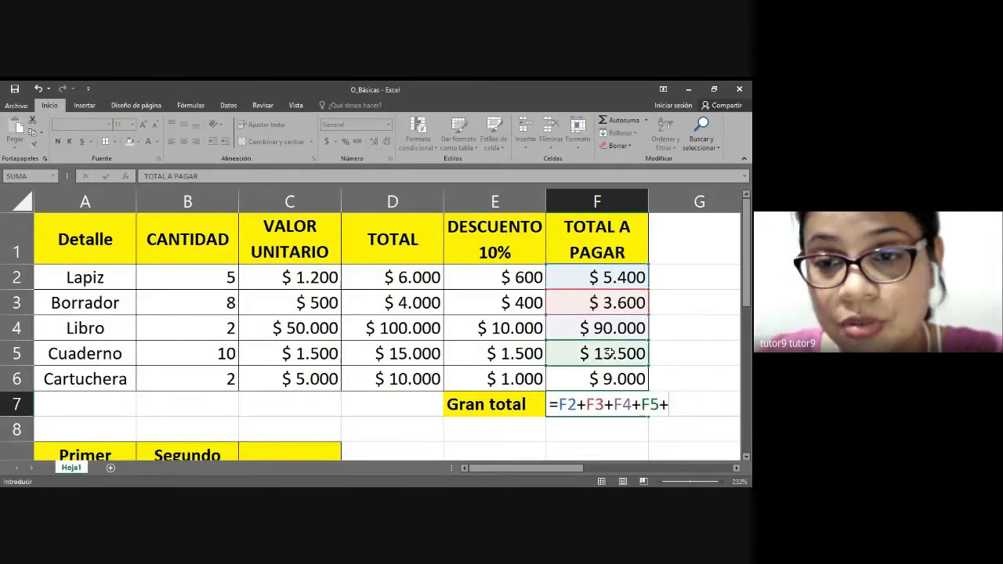
click(612, 378)
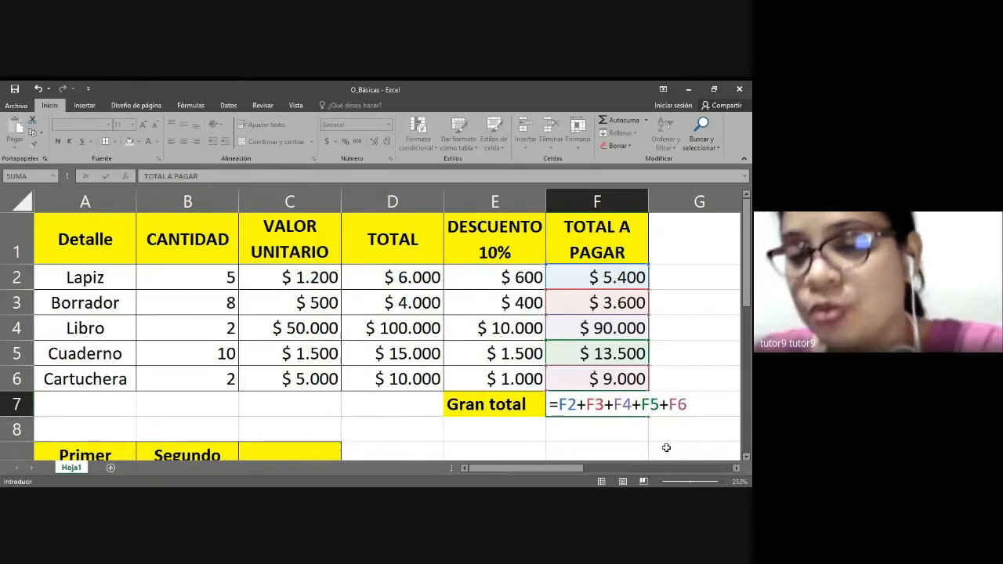
drag(549, 404, 690, 404)
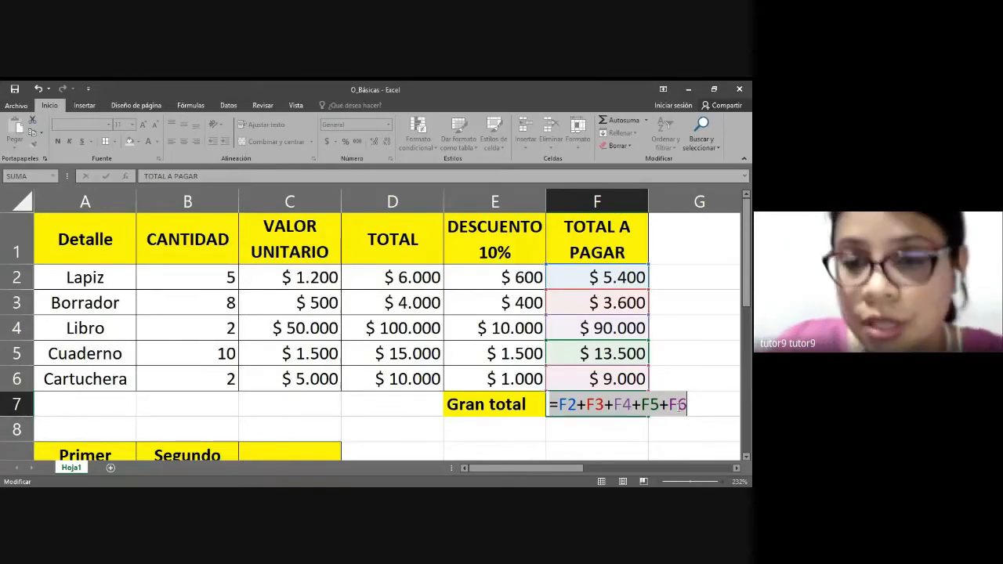
key(Return)
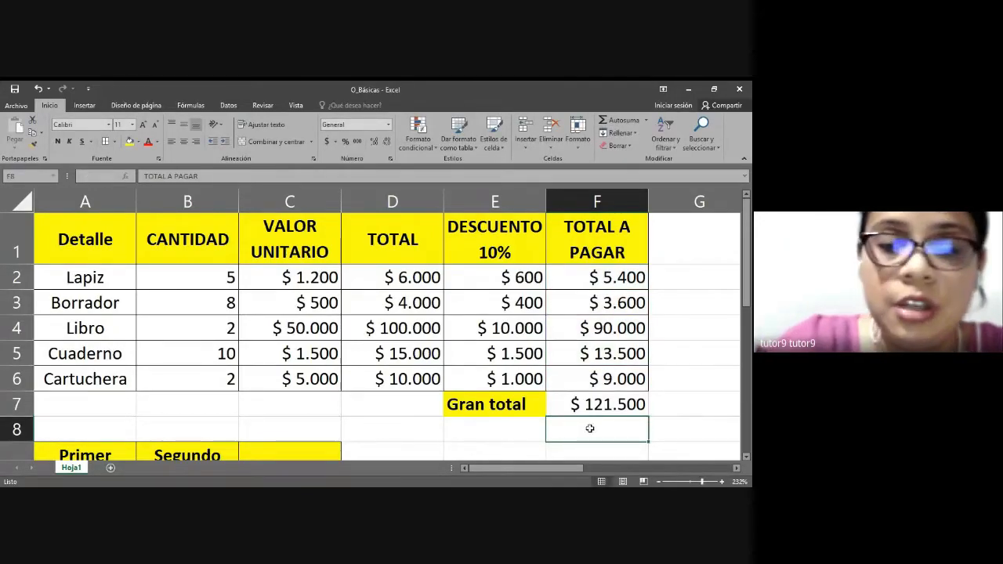
Step: Calculate the grand total a second way in cell F8 with the SUMA function over the range F2:F6
text(=d)
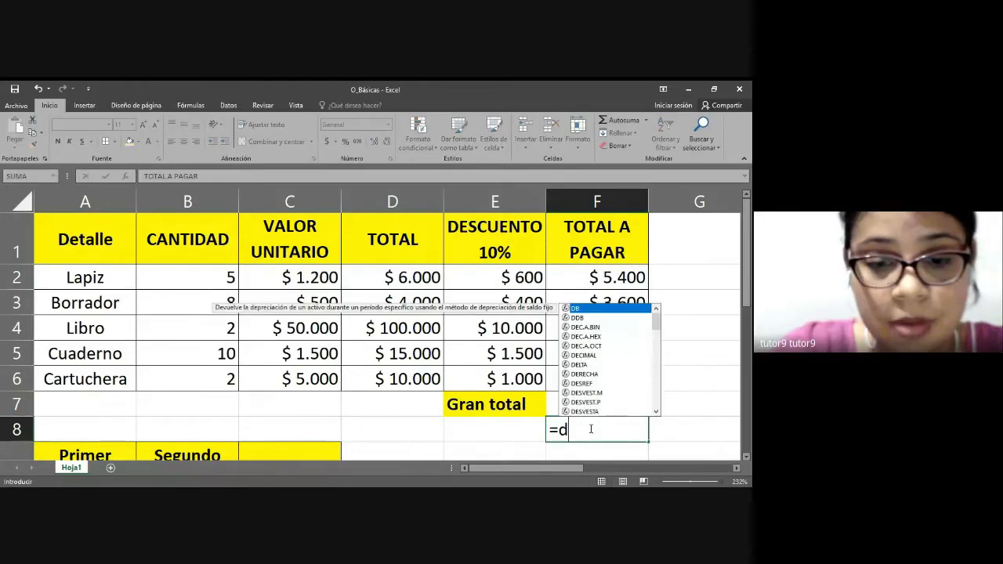
key(BackSpace)
text(suma)
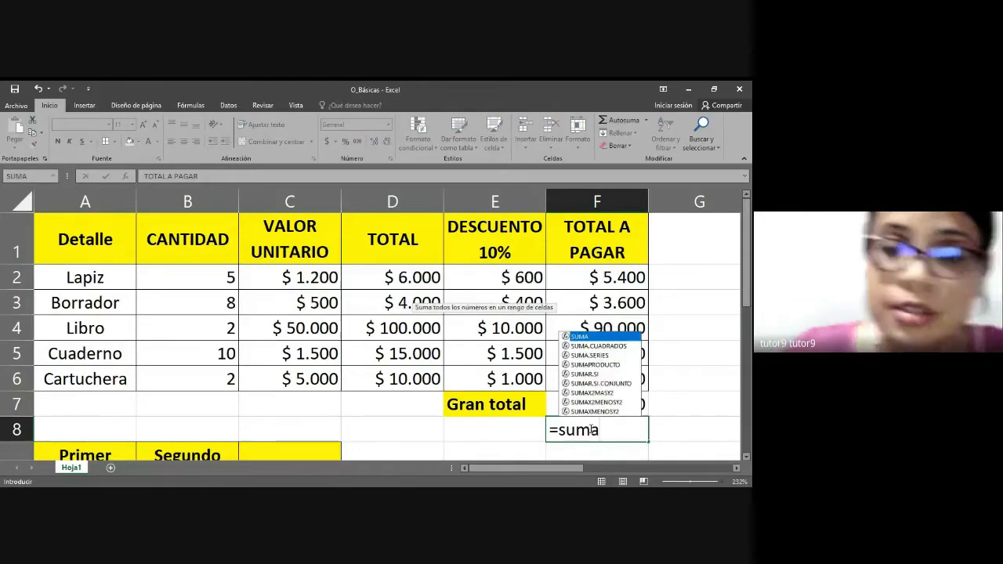
text(()
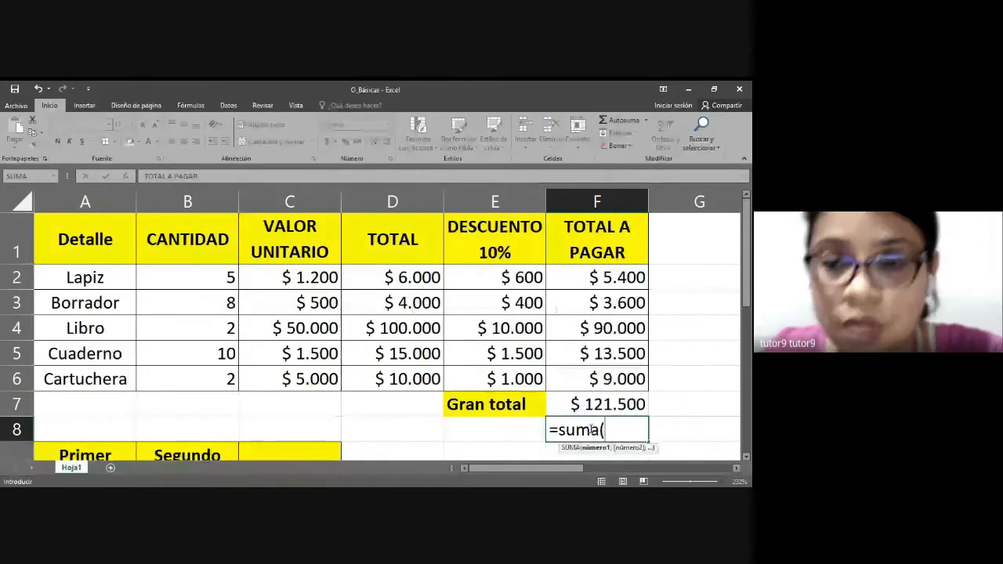
drag(597, 277, 605, 388)
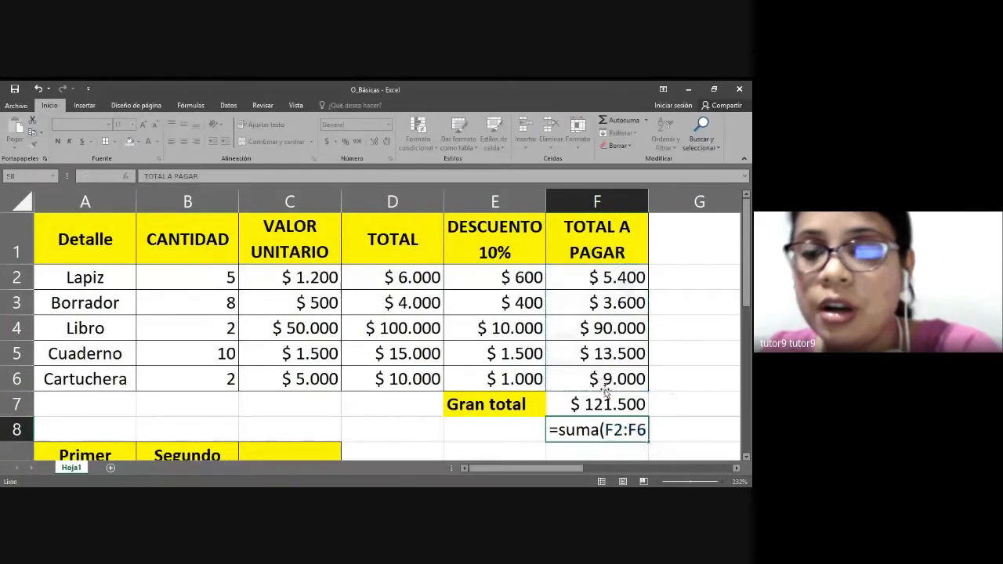
key(Return)
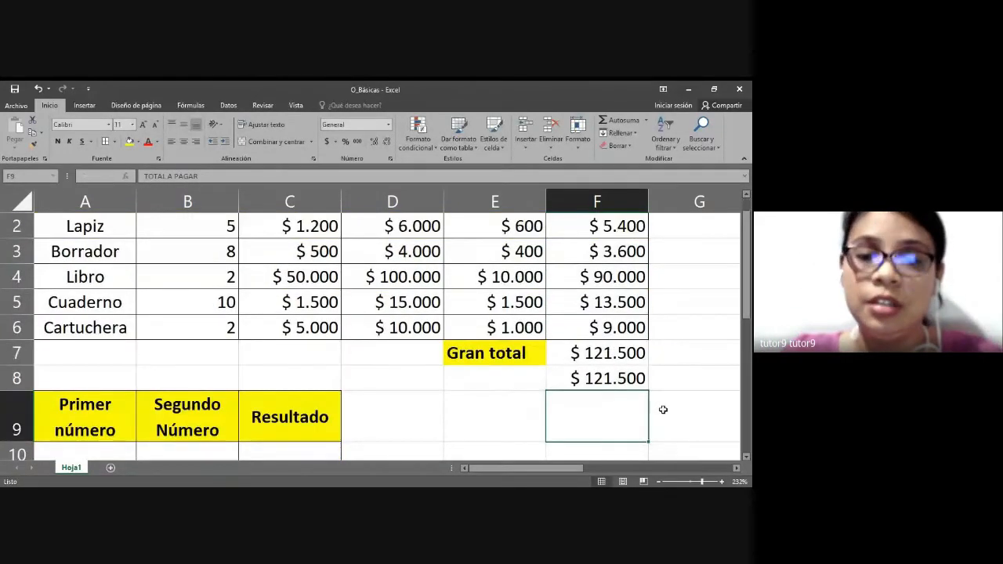
Step: Inspect the SUMA formula in cell F8 and compare its result with the grand total in F7
key(Up)
key(Up)
key(Down)
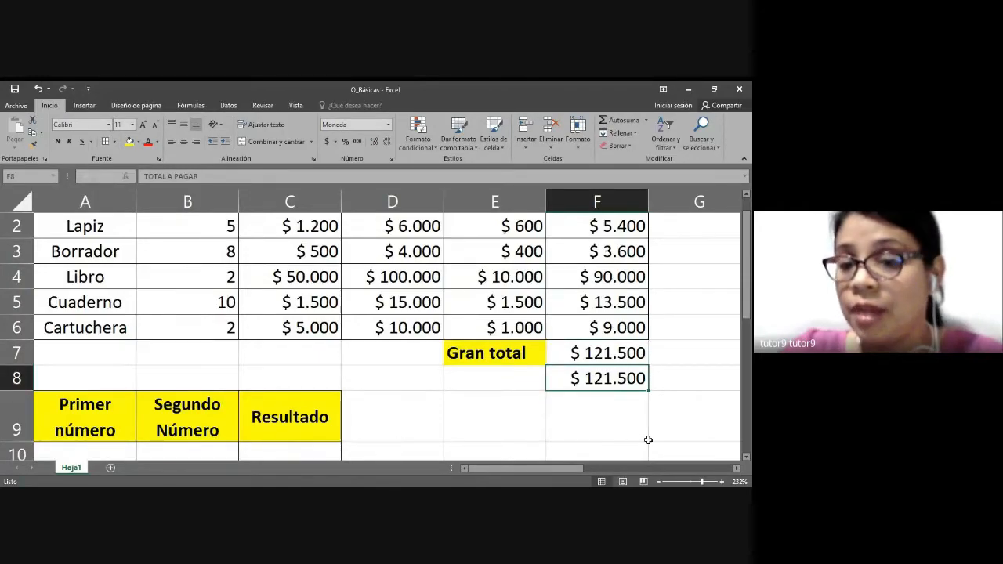
scroll(647, 439, up, 1)
double_click(619, 429)
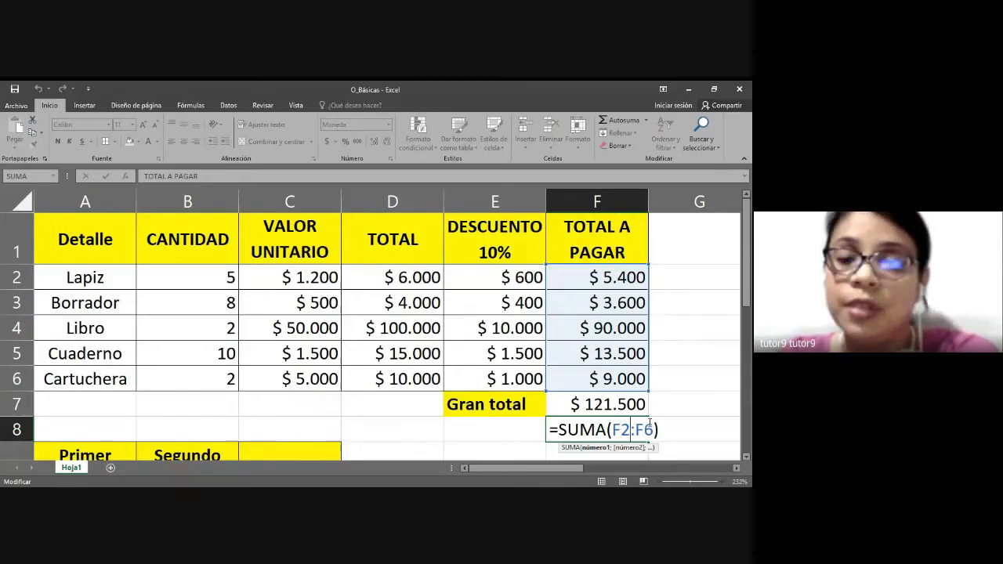
key(Return)
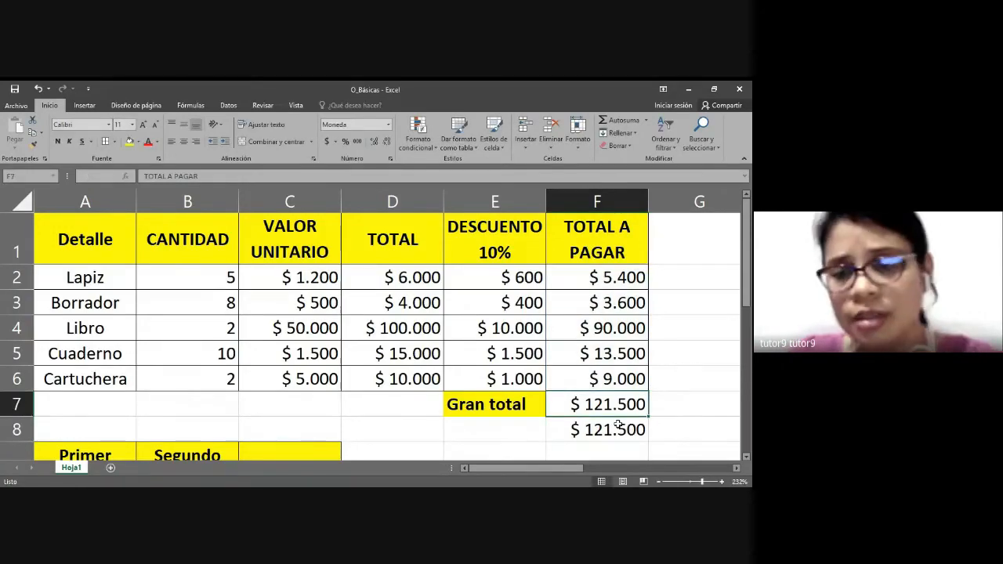
click(620, 430)
key(Up)
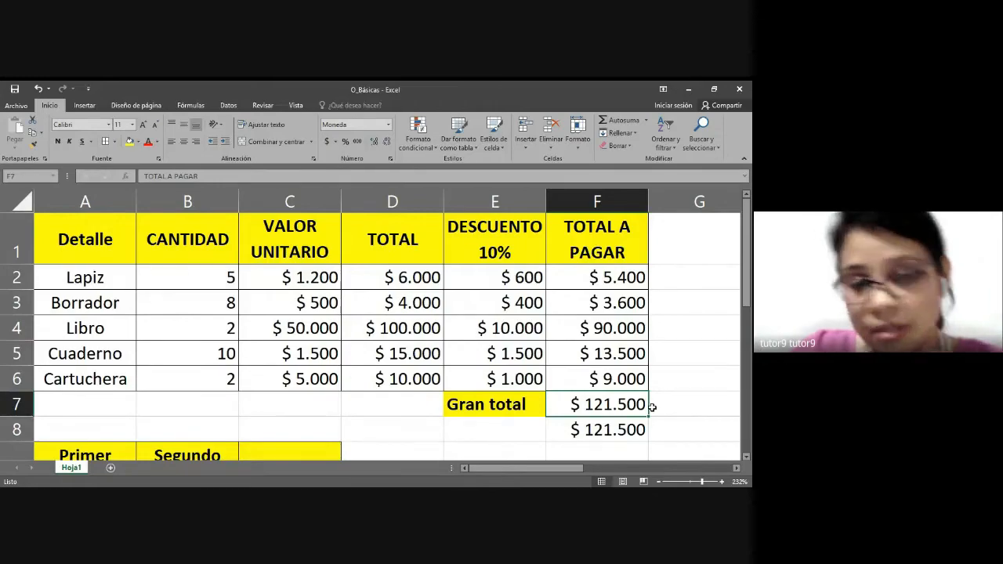
Step: Enter 3 as the Primer número in A10 and 5 as the Segundo Número in B10
scroll(615, 428, down, 1)
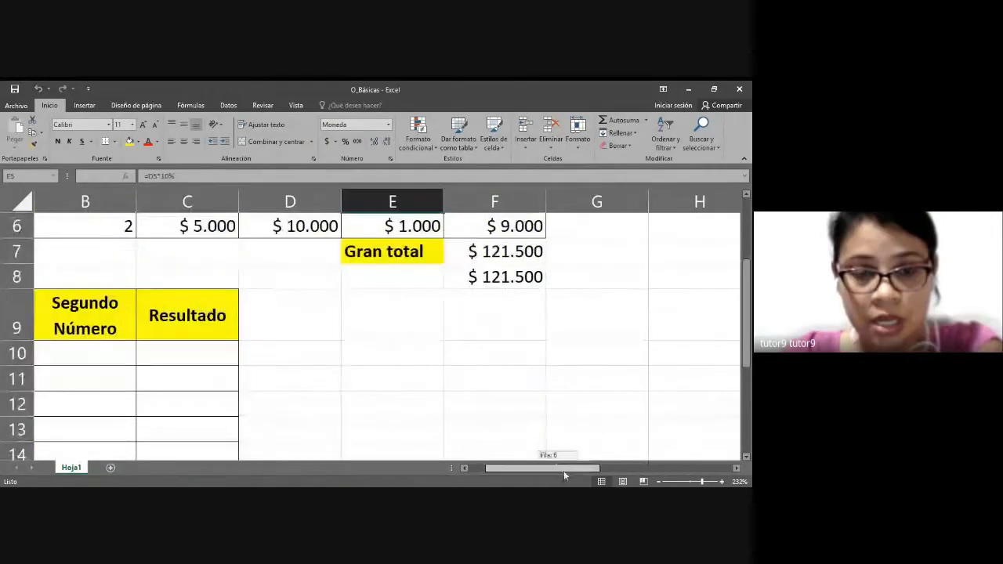
drag(564, 474, 543, 473)
click(87, 358)
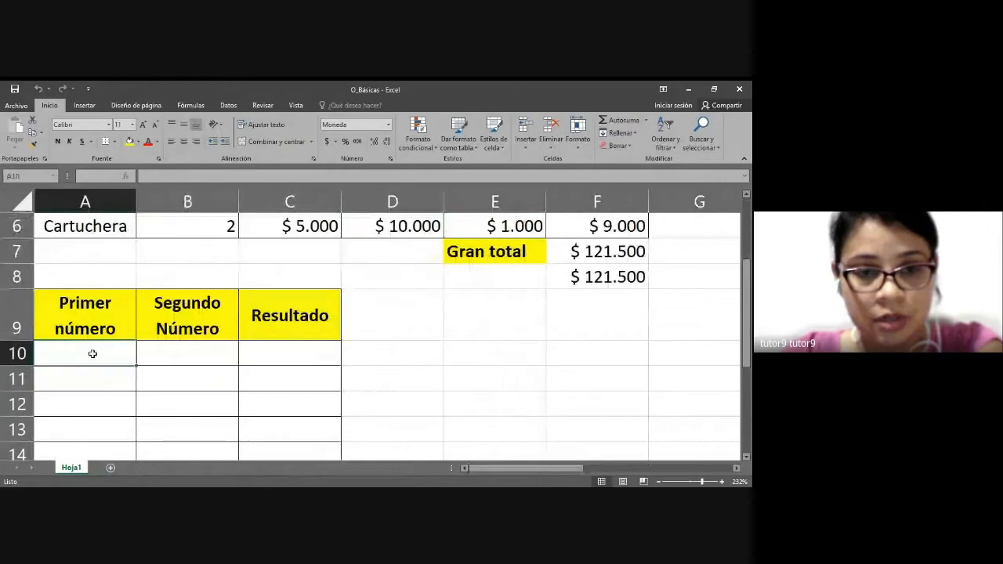
scroll(148, 359, down, 1)
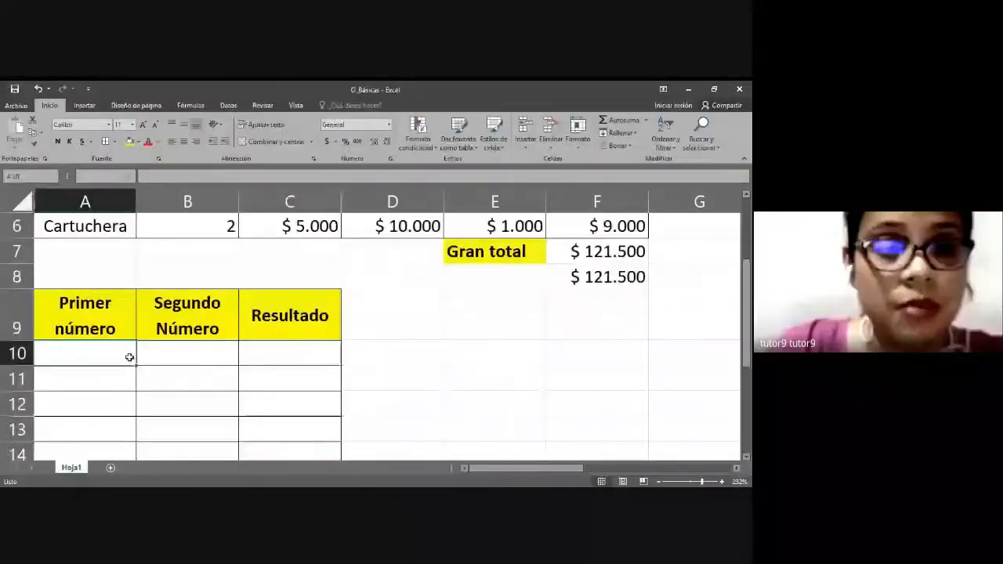
text(3)
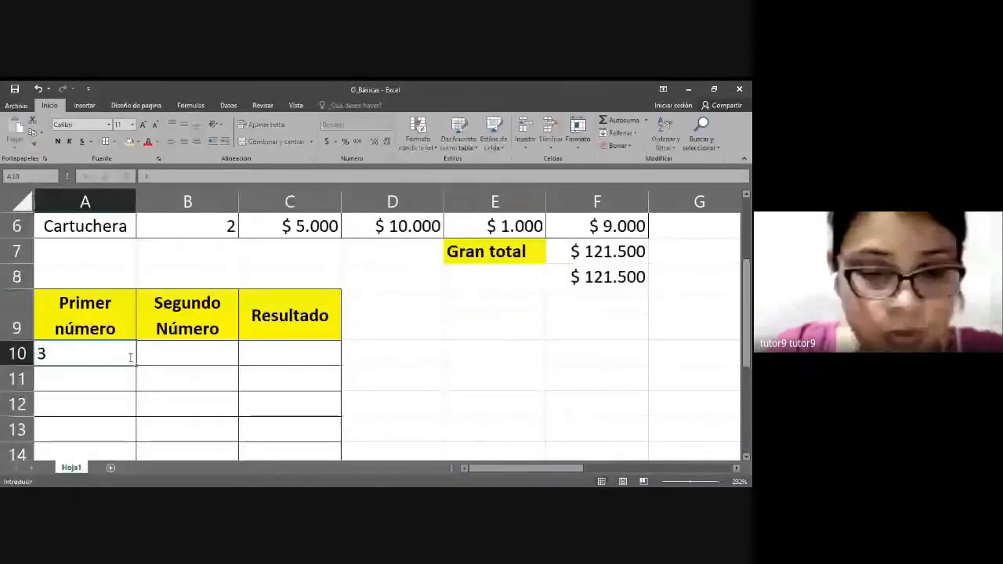
key(Tab)
text(5)
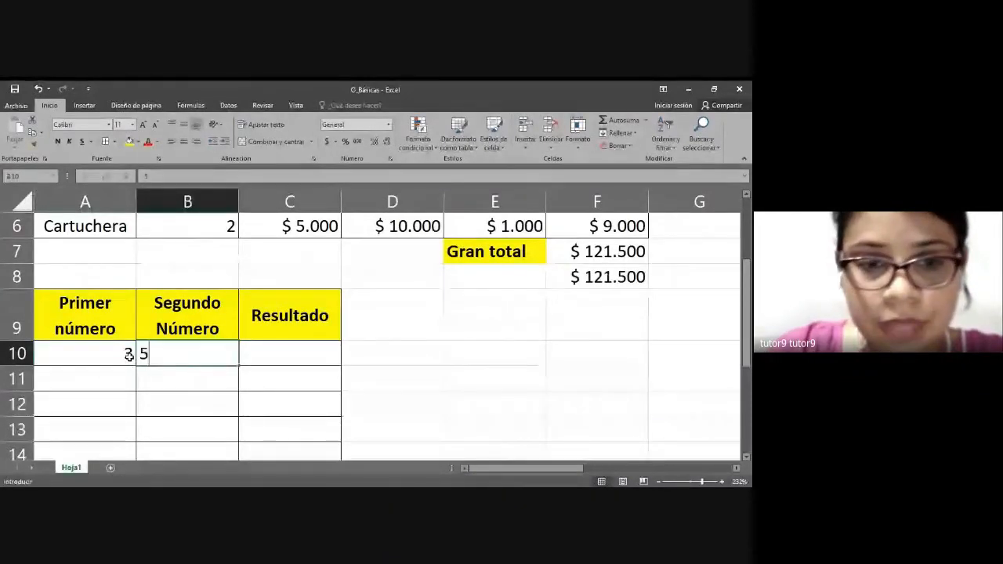
key(Tab)
key(Return)
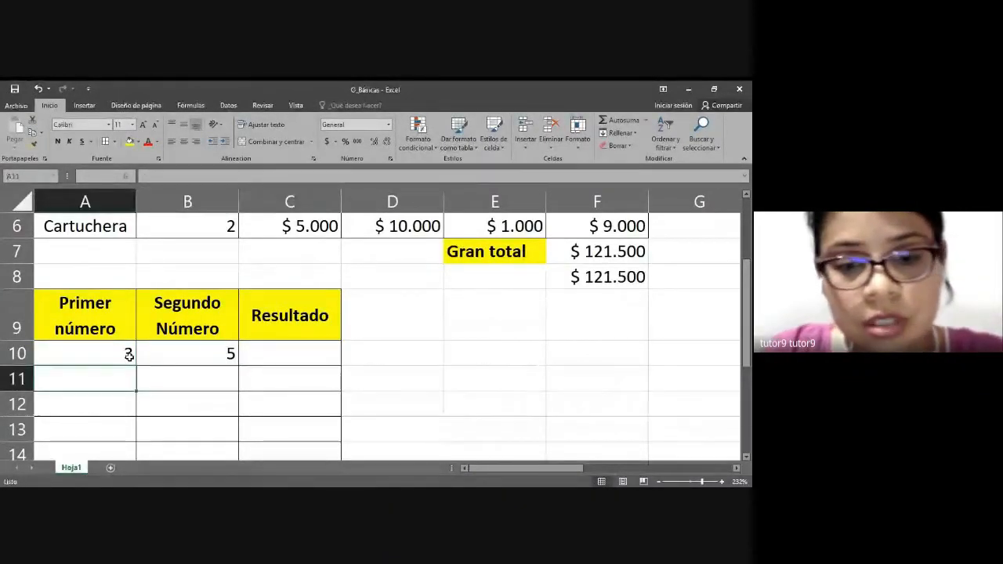
Step: Fill A11:B20 with the number pairs 6/8, 5/10, 23/67, 23/56, 22/56, 12/78, 13/34, 23/45, 12/45 and 89/45
text(6)
key(Tab)
text(8)
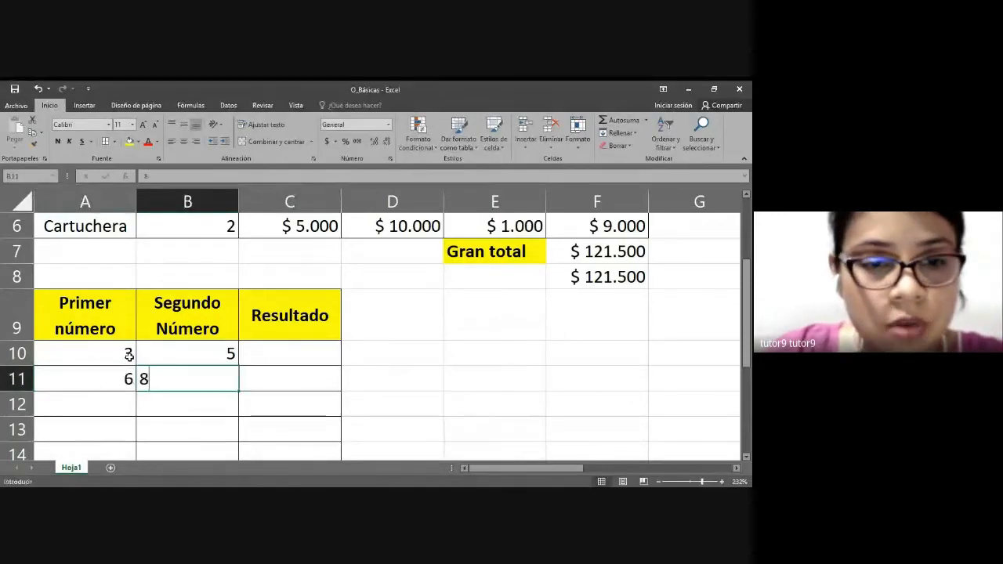
key(Tab)
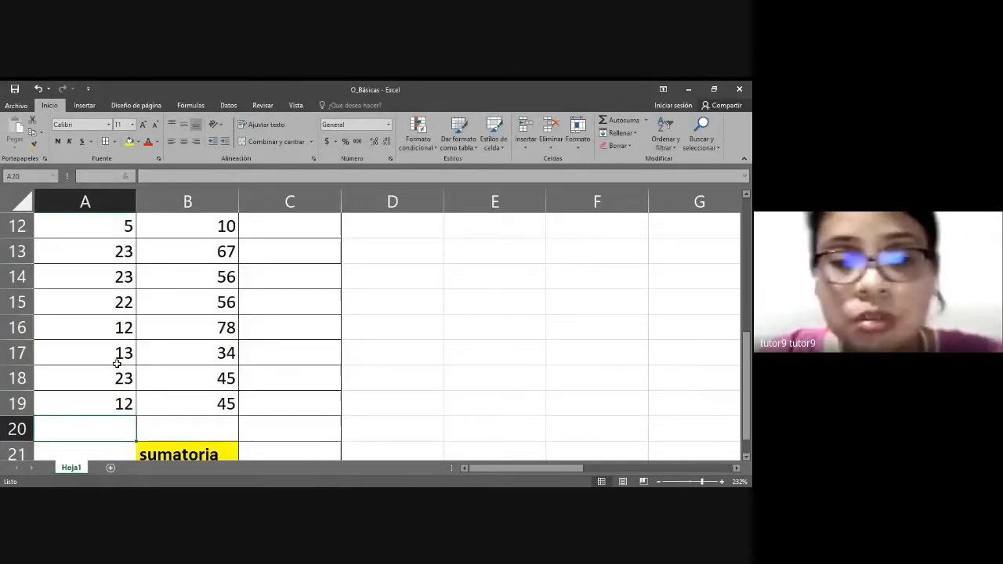
text(89)
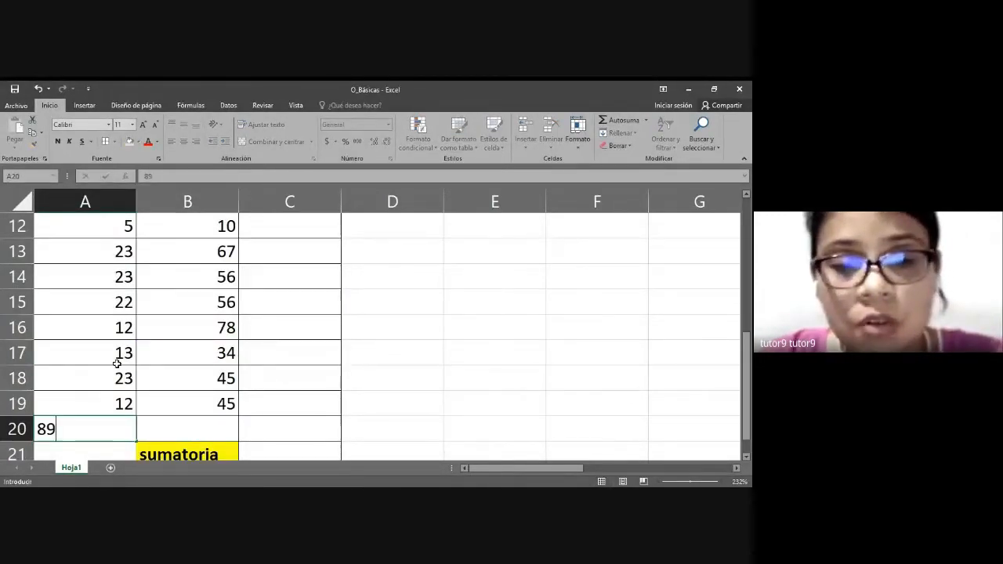
key(Tab)
text(45)
key(Tab)
Step: Calculate the first Resultado in cell C10 by multiplying both numbers, as =A10*B10
key(Up)
key(Up)
key(Up)
key(Up)
key(Up)
key(Up)
key(Up)
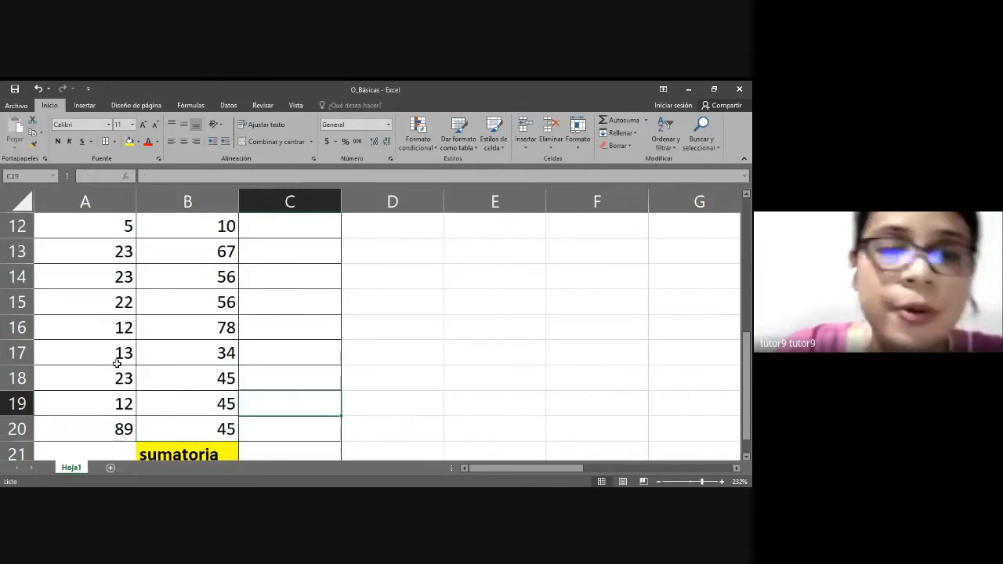
key(Up)
key(Up)
key(Up)
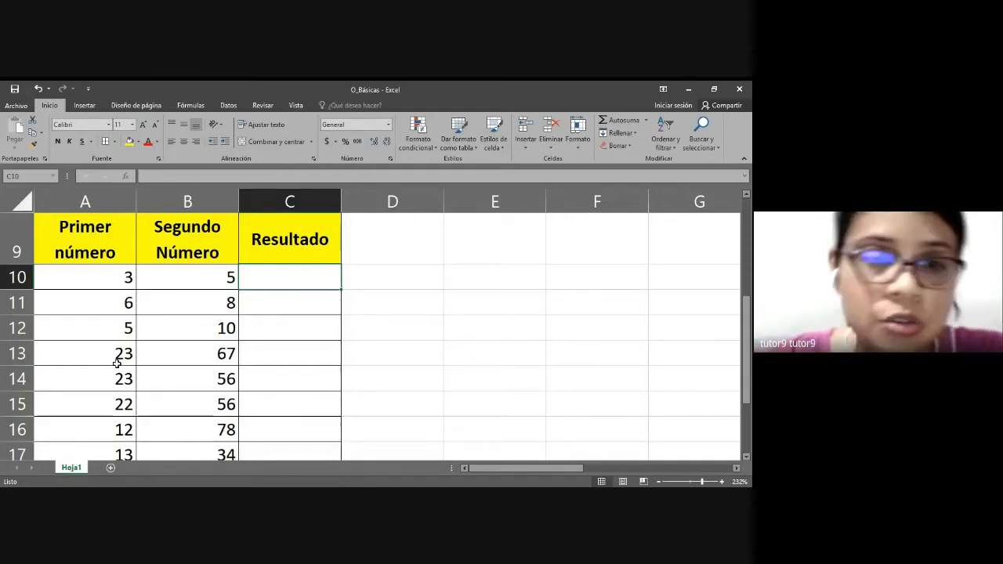
drag(110, 277, 174, 277)
click(269, 275)
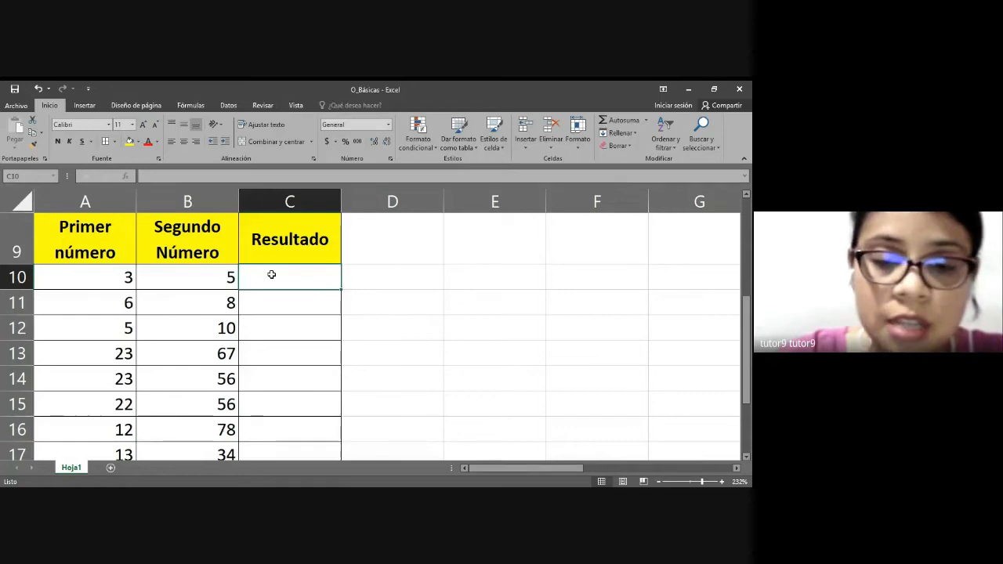
text(=)
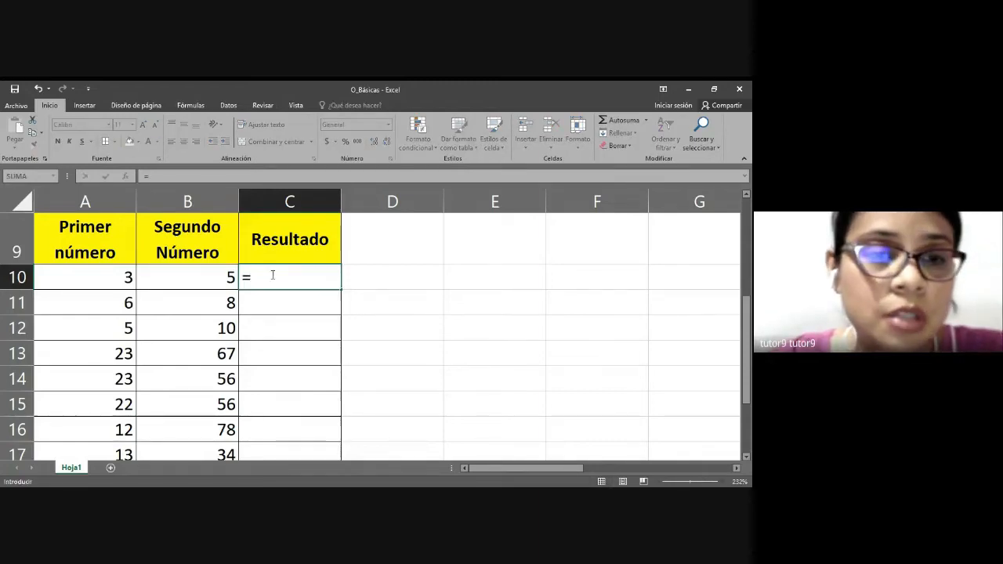
click(105, 285)
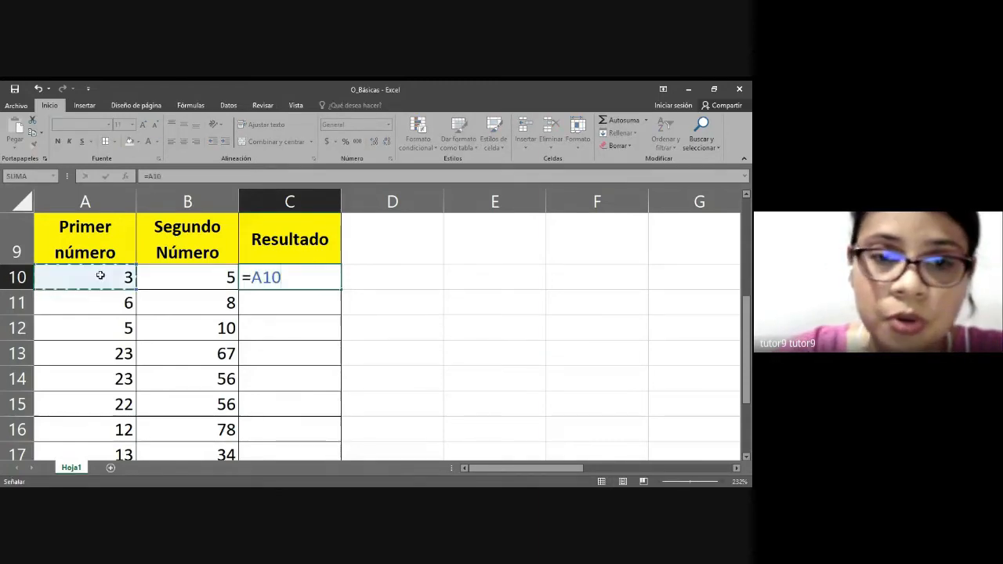
text(*)
click(183, 275)
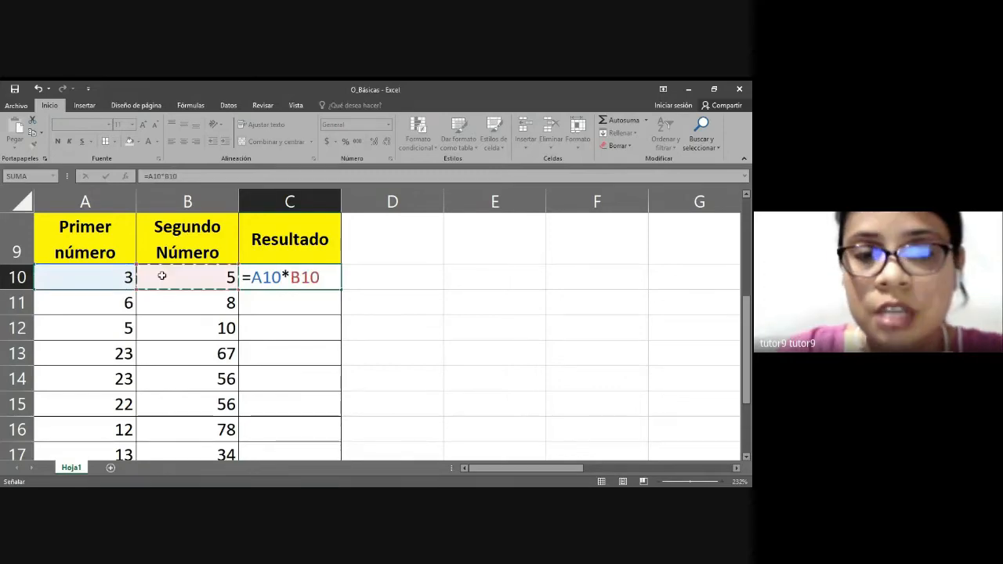
key(Return)
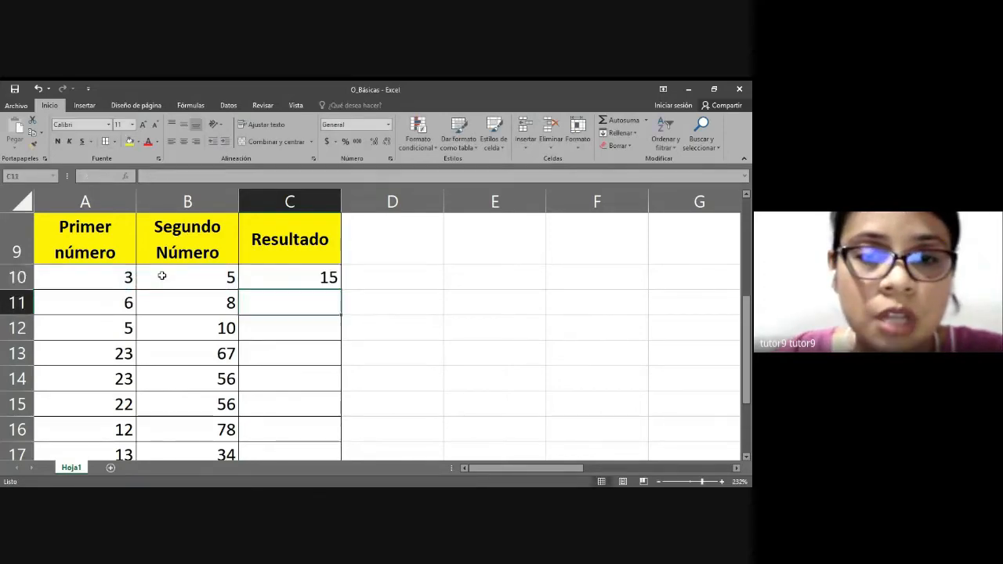
Step: Copy the multiplication formula from C10 down through C20 to complete the Resultado column
click(325, 276)
drag(340, 289, 293, 391)
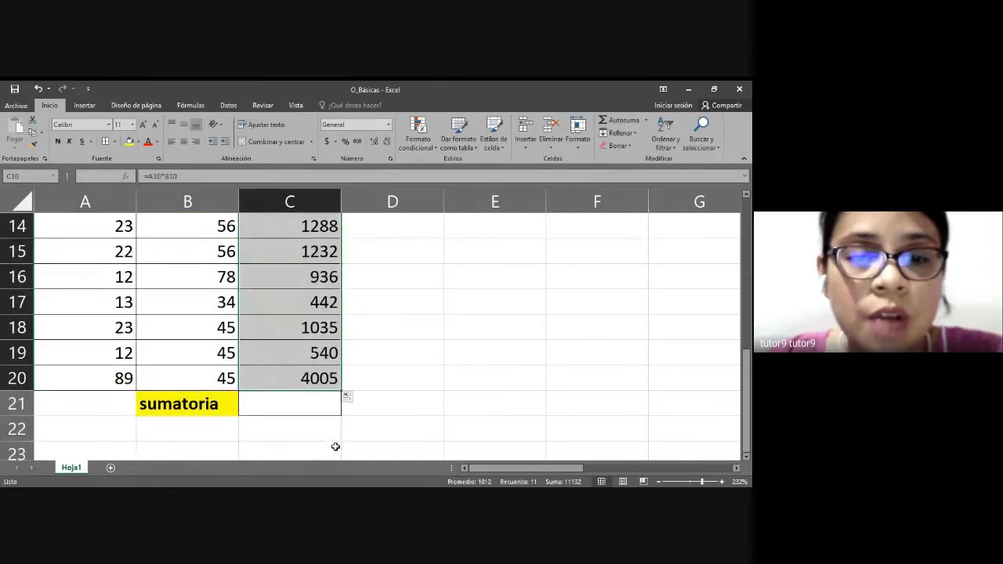
click(314, 402)
scroll(351, 441, up, 2)
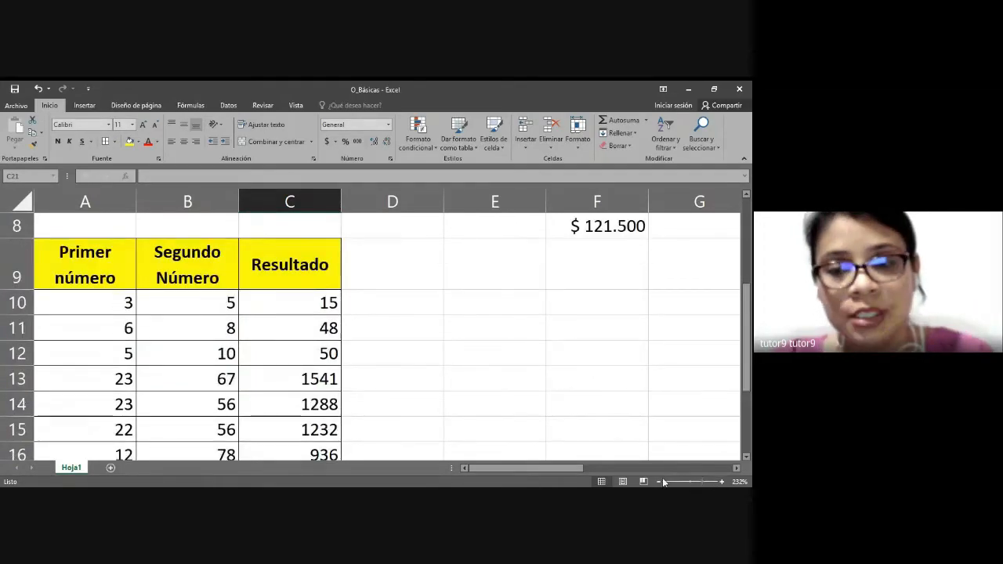
Step: Try the sumatoria in cell C21 as a written SUMA formula over C10:C20, and clear the cell again
drag(702, 481, 681, 482)
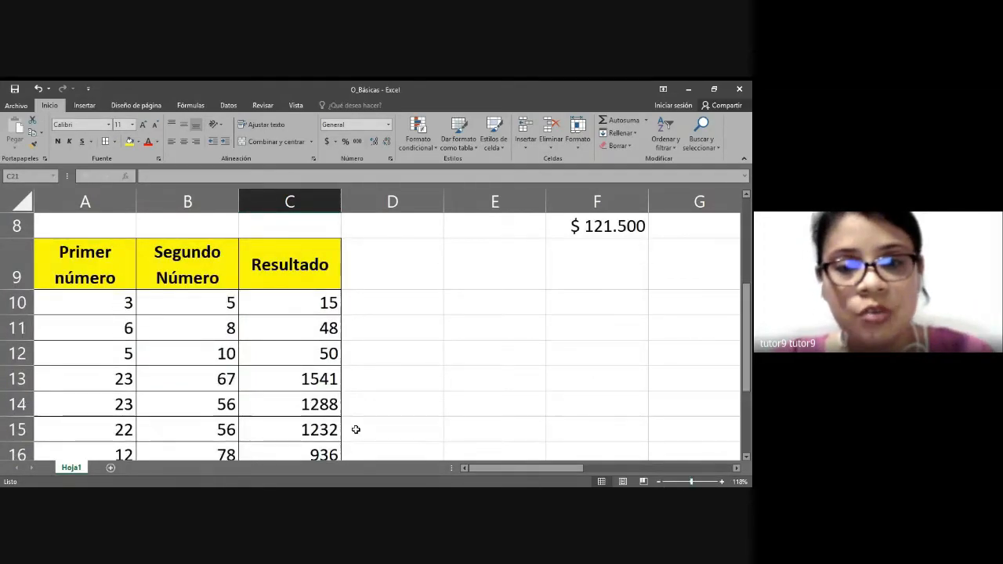
click(310, 404)
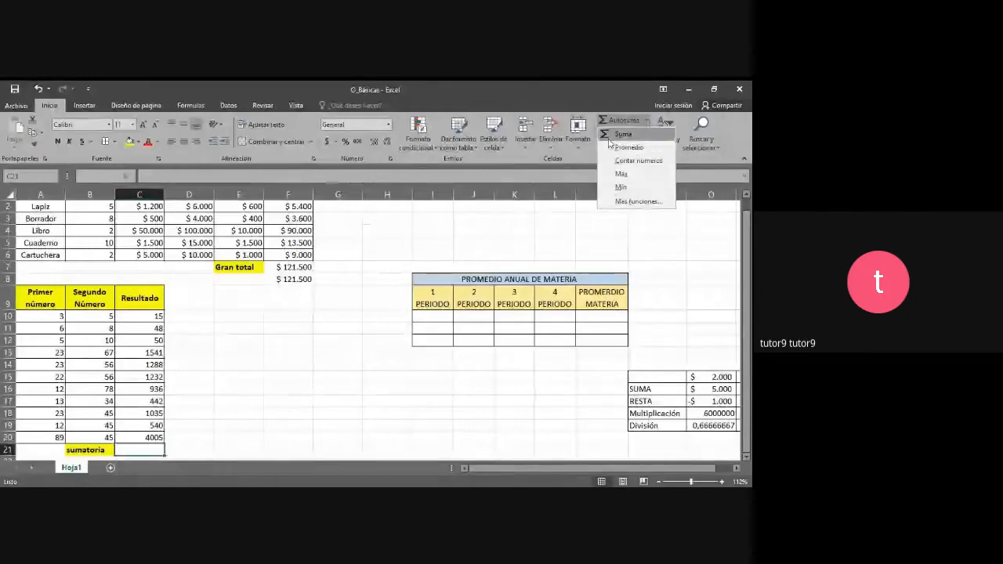
click(140, 454)
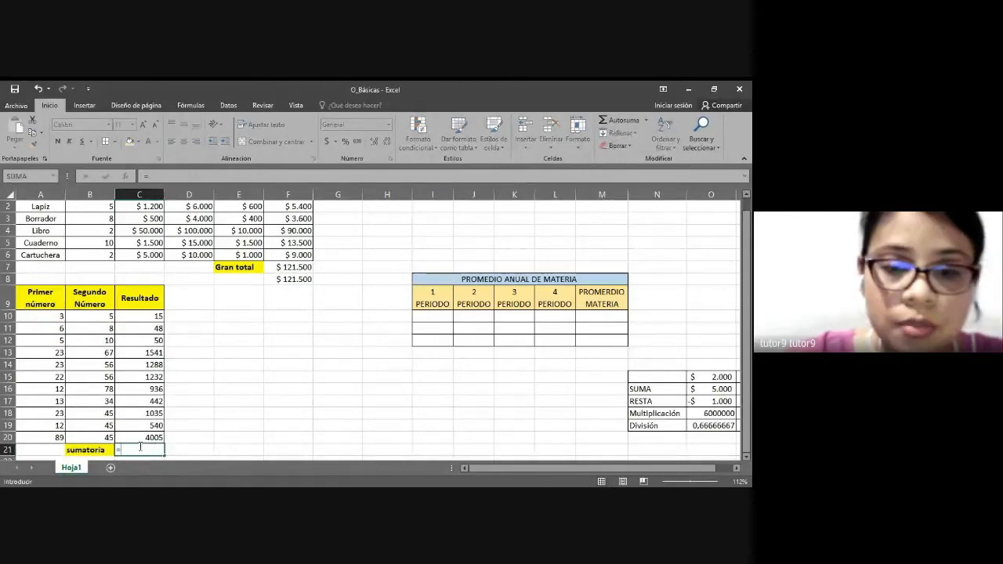
text(=suma()
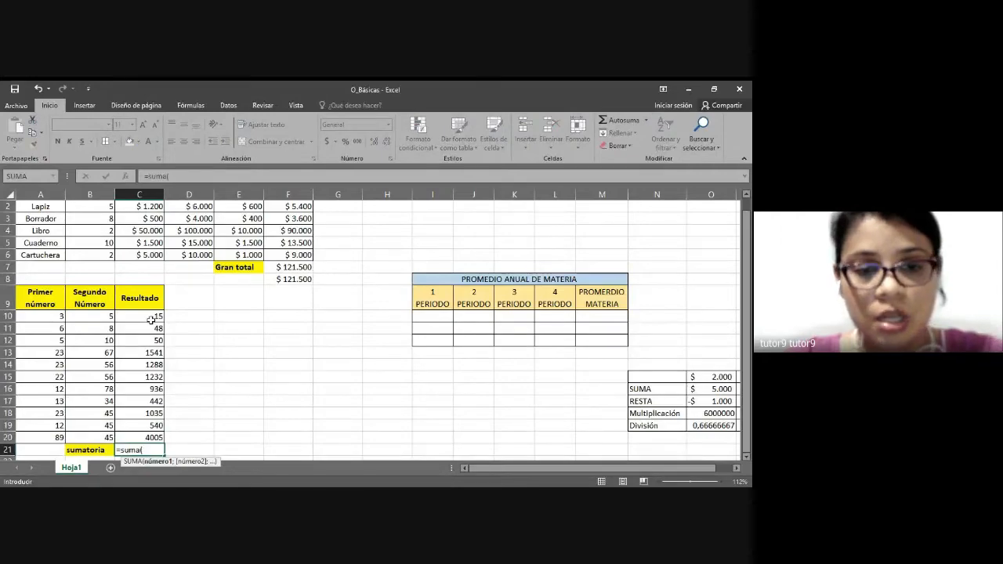
drag(151, 320, 151, 436)
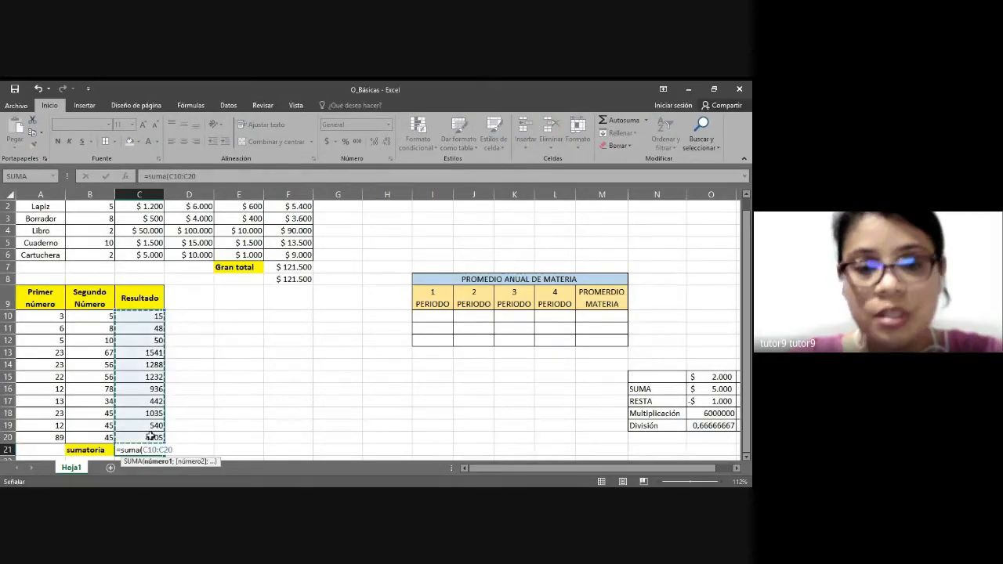
key(Return)
click(160, 436)
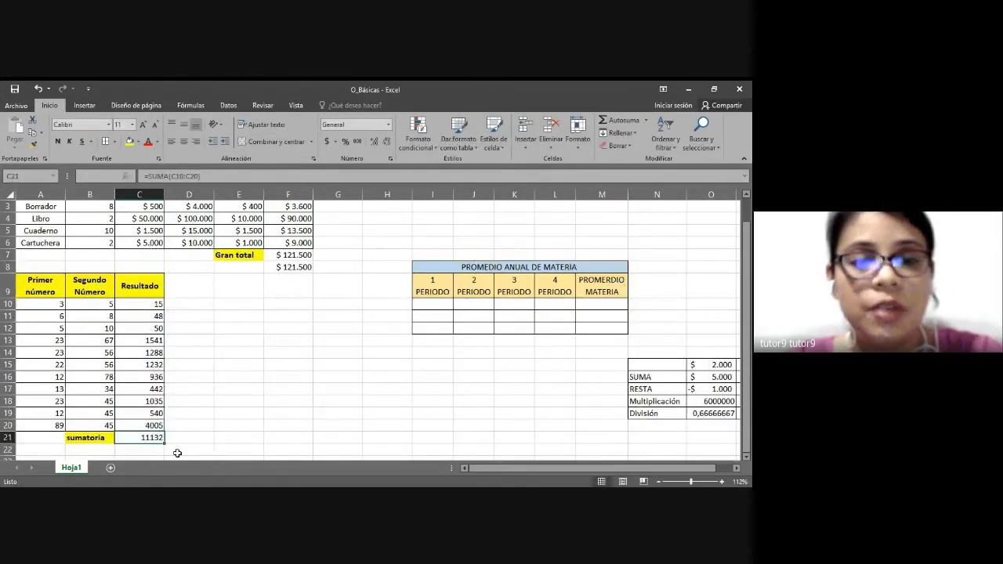
key(Delete)
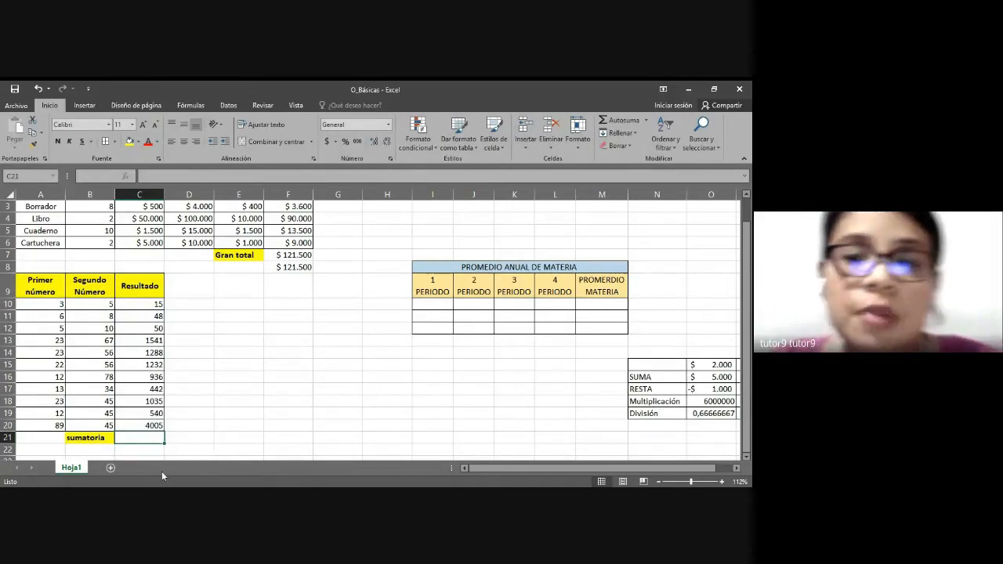
Step: Total the Resultado column in cell C21 with the Suma option of Autosuma over C10:C20
click(646, 122)
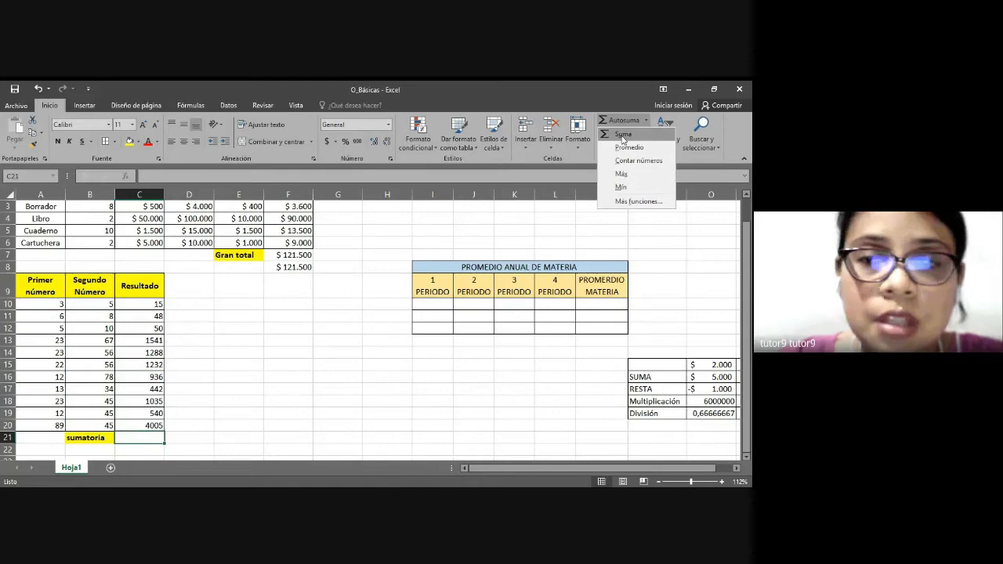
click(624, 137)
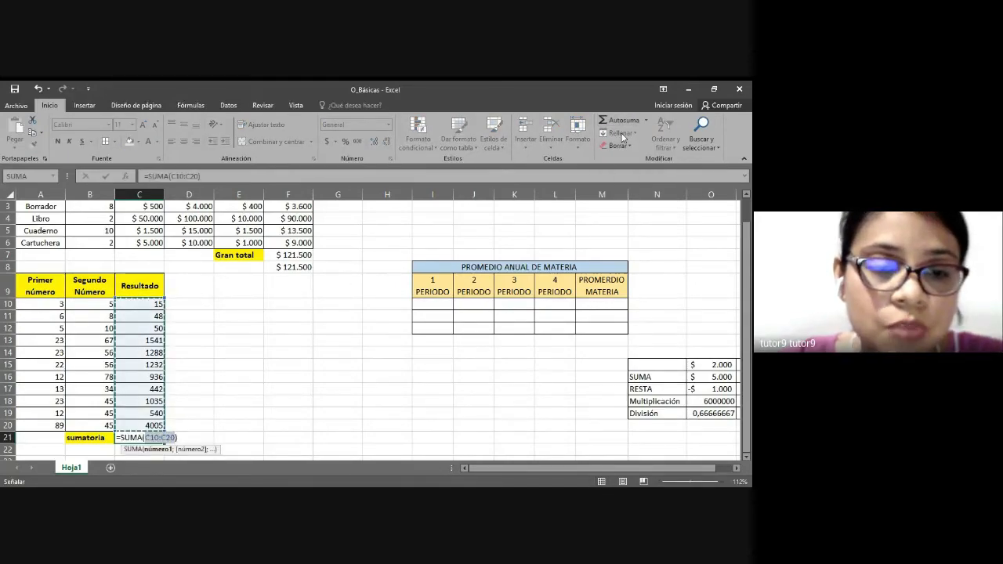
drag(160, 440, 176, 439)
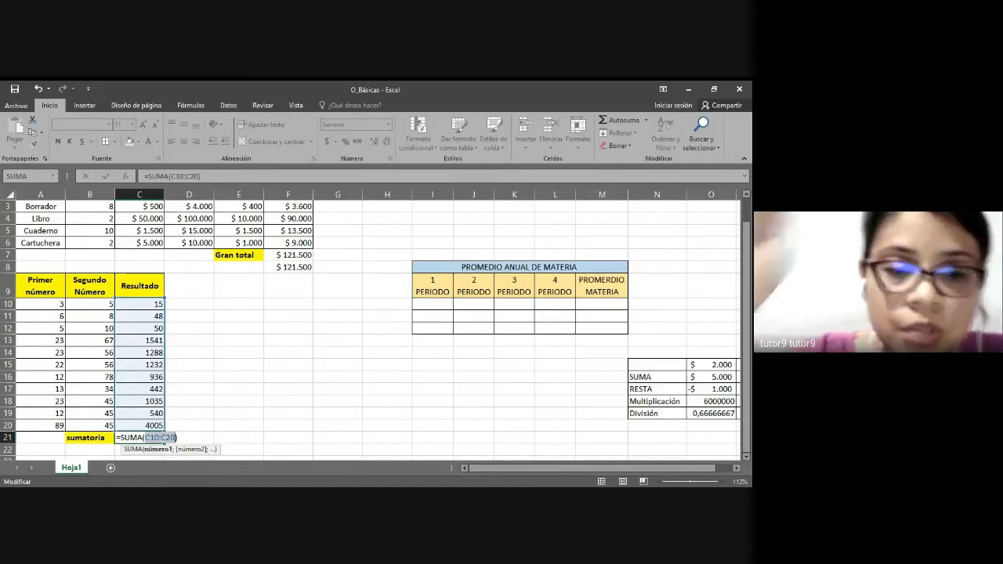
key(Return)
Step: Apply all borders to the empty range E12:G15 to form a small table
drag(239, 328, 337, 365)
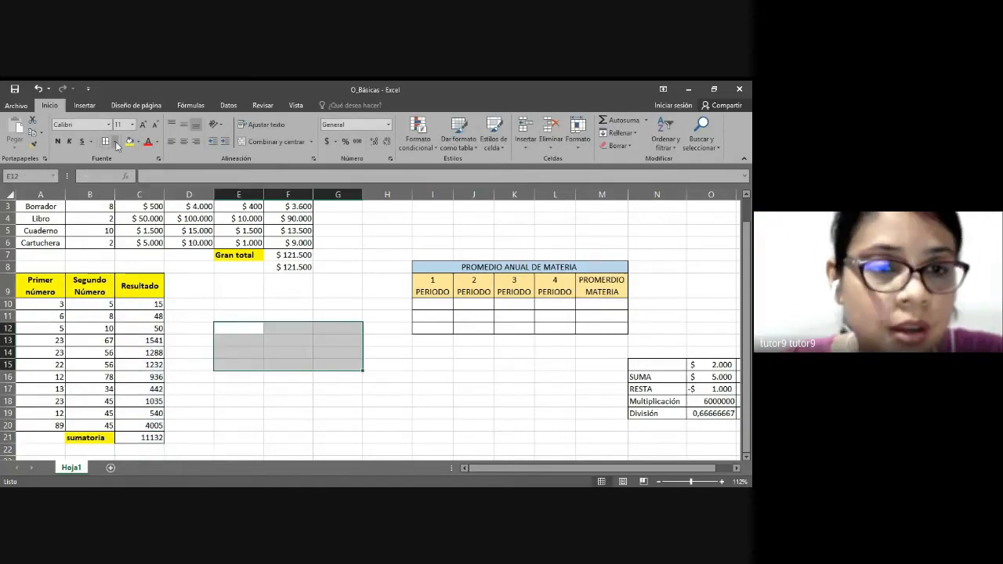
click(116, 142)
click(156, 233)
click(338, 409)
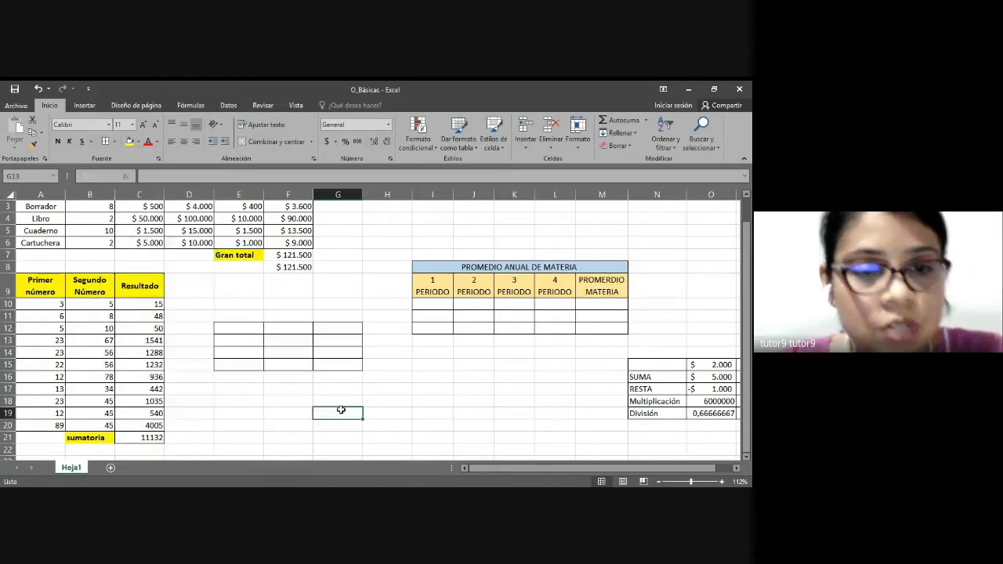
Step: Label the first column of the new bordered table with "Maxim" in E13 and "Minimo" in E14
click(236, 344)
text(M)
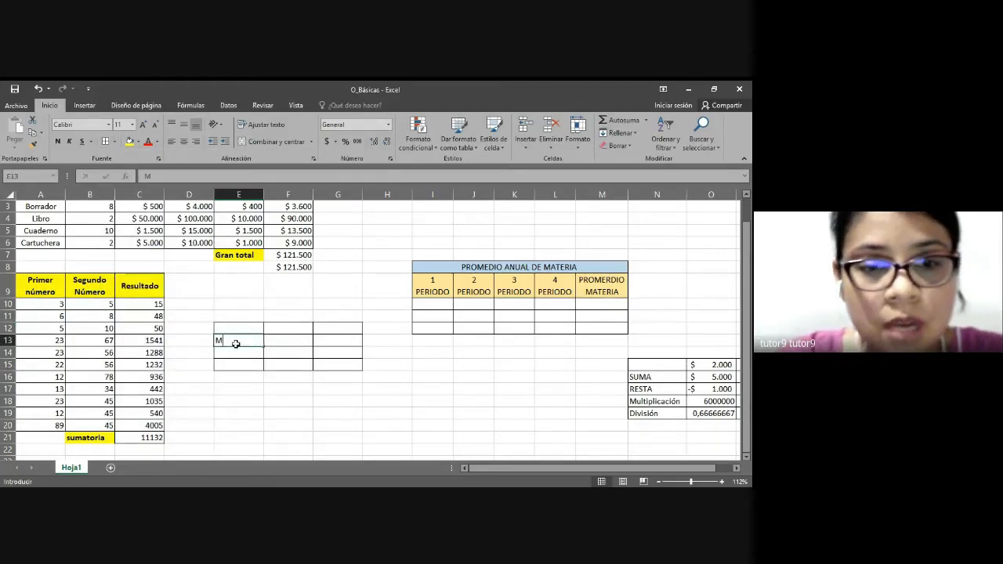
text(axim)
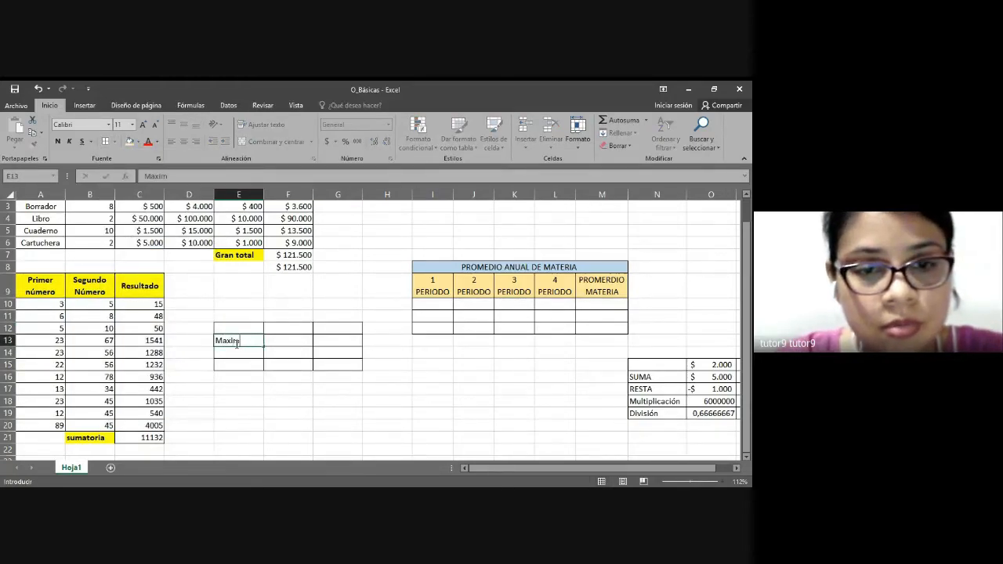
key(Return)
text(m)
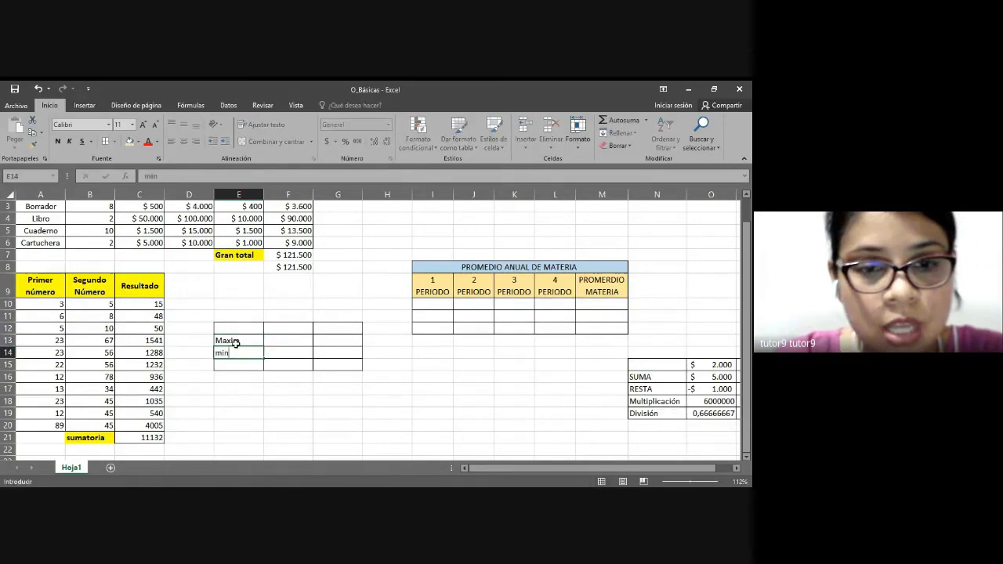
text(in)
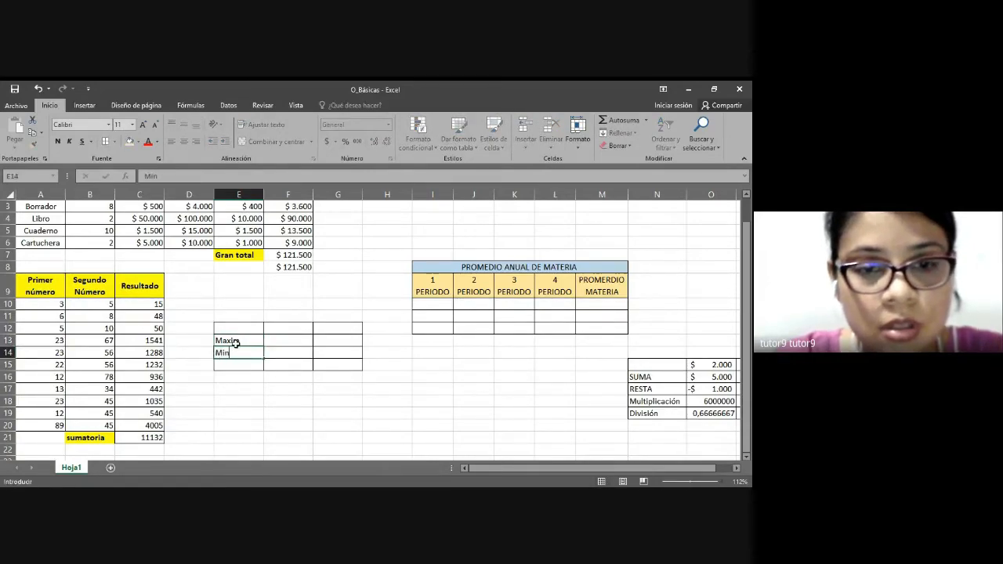
text(imo)
key(Return)
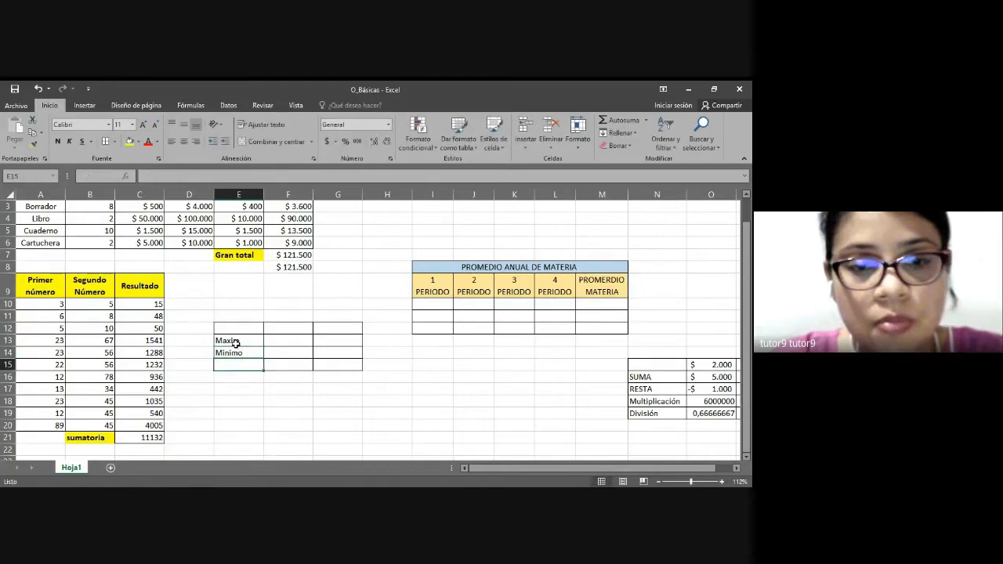
Step: Label cell E15 "Promedio" and merge and center the table's header row across E12:G12
text(Promedio)
key(Return)
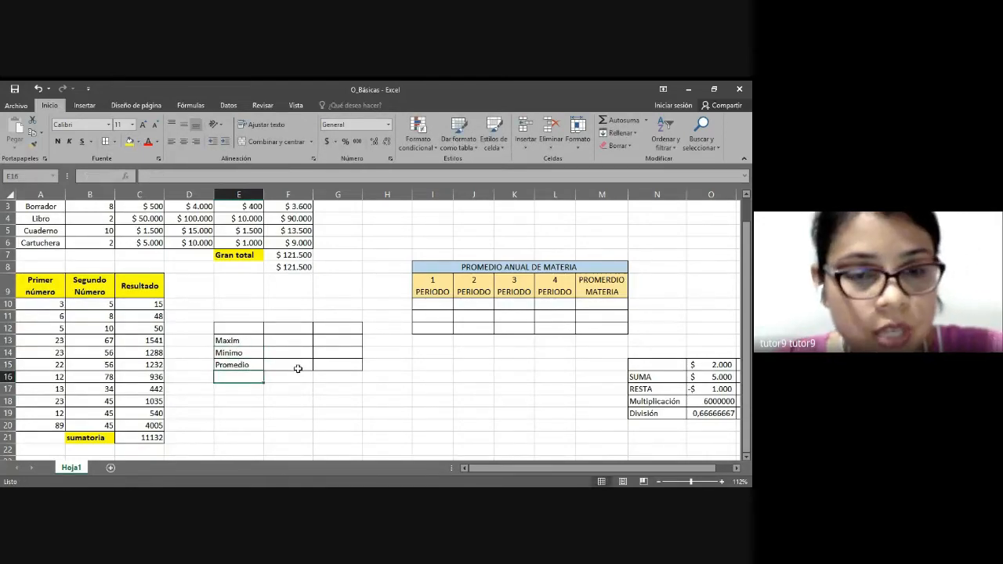
click(288, 329)
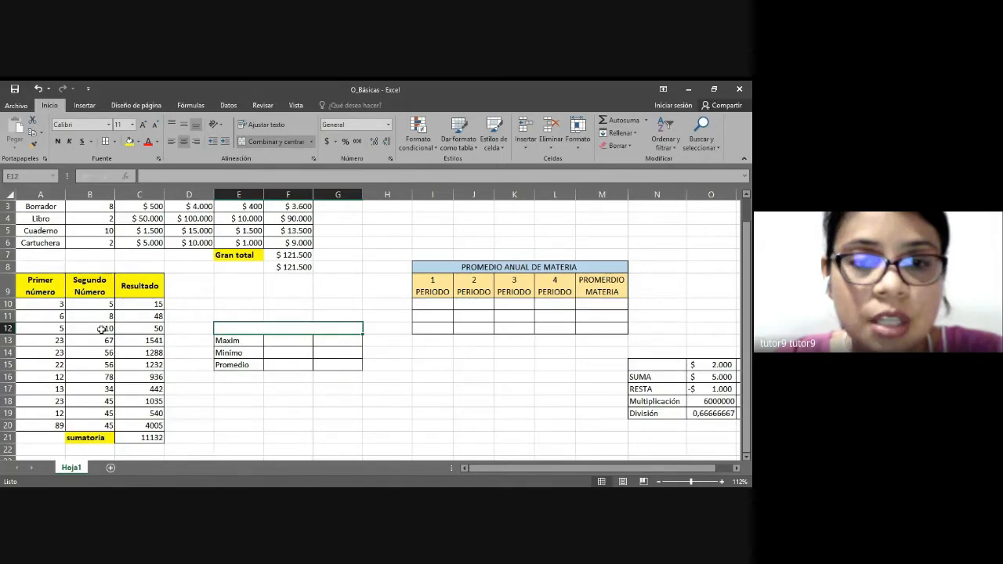
Step: Enter the heading "FUNCIONES" in the merged header cell E12 and format it bold with a yellow fill
scroll(287, 387, up, 1)
scroll(157, 414, down, 1)
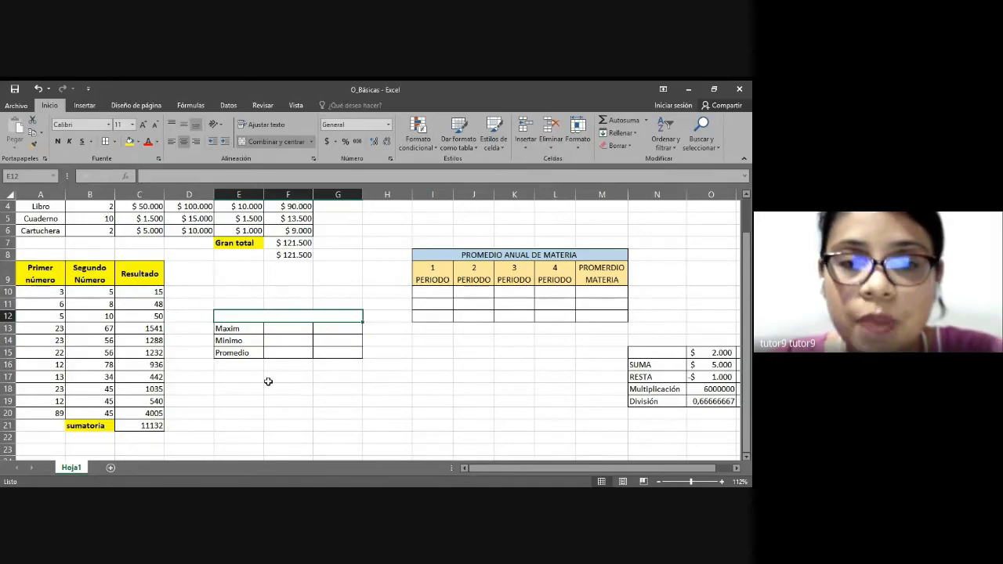
scroll(269, 381, up, 1)
scroll(281, 331, down, 1)
text(FUNCIONES)
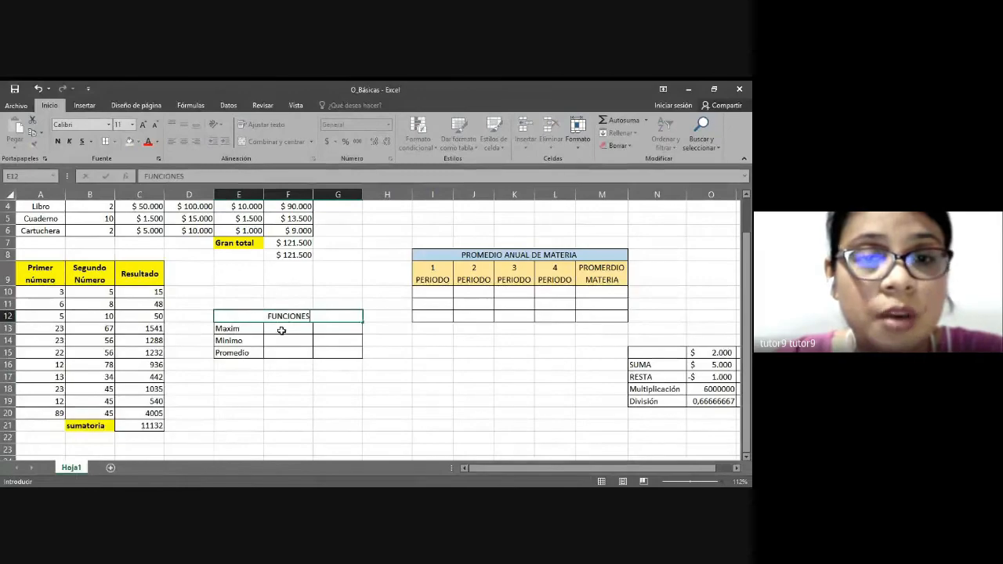
click(58, 141)
click(130, 142)
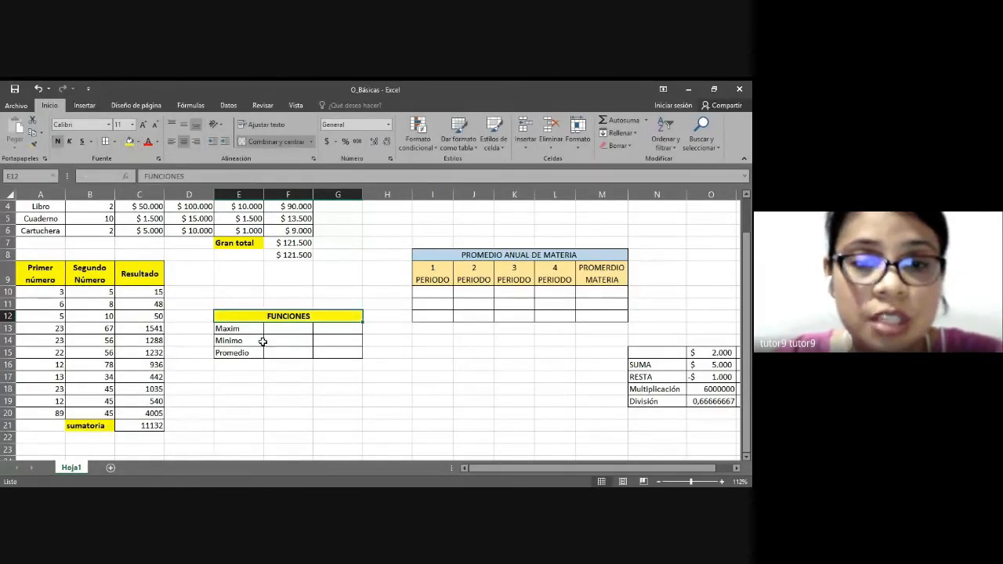
Step: Correct the label in cell E13 to "Maximo"
click(288, 328)
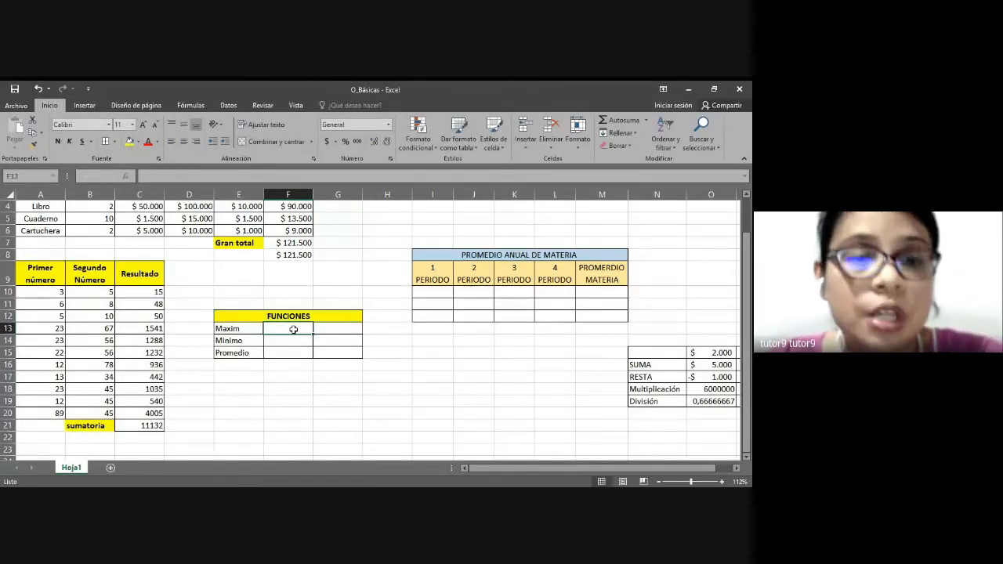
click(257, 365)
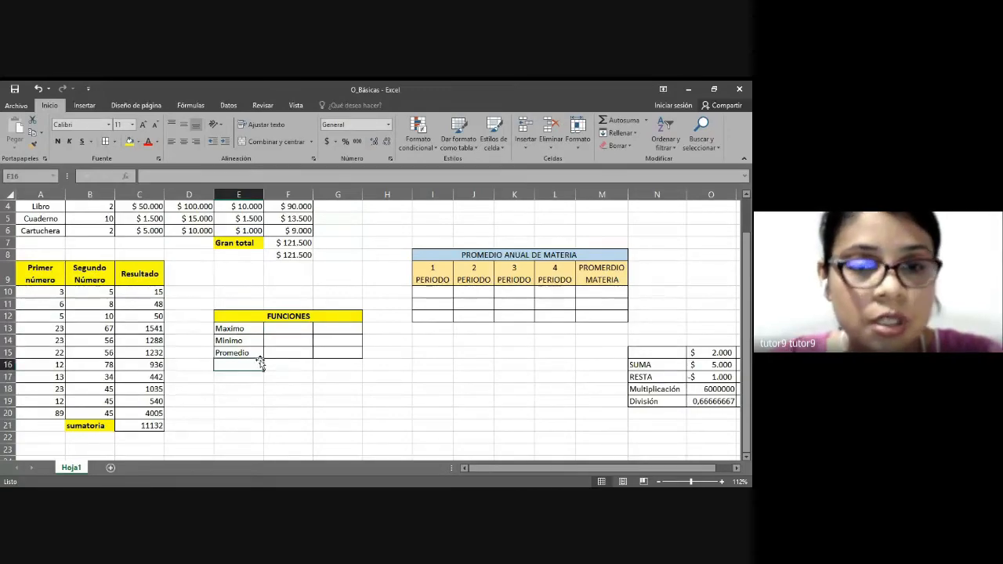
Step: Calculate the maximum of the Resultado values in F13 with a MAX formula over C10:C20, and check it against the column
drag(143, 293, 146, 414)
click(295, 330)
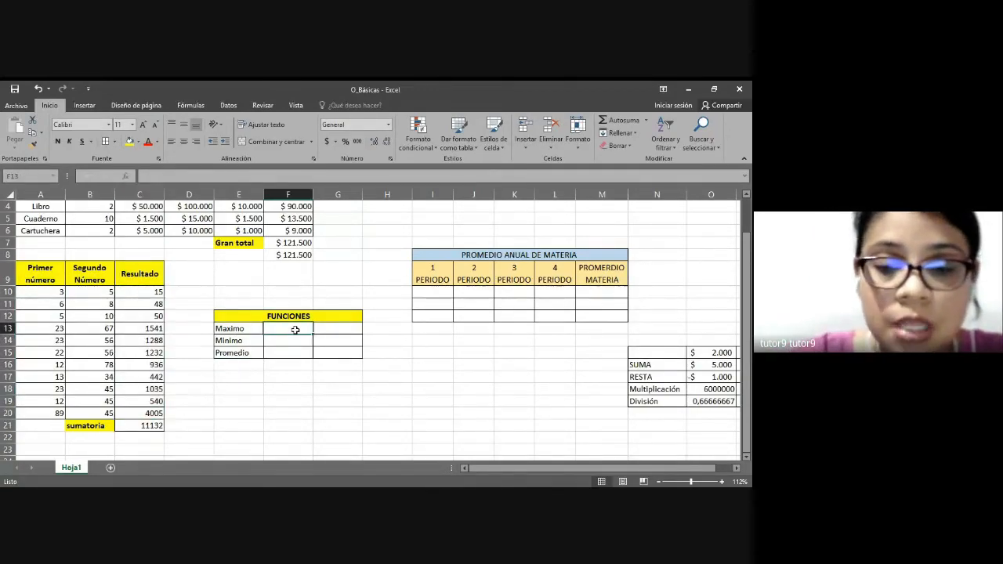
text(=)
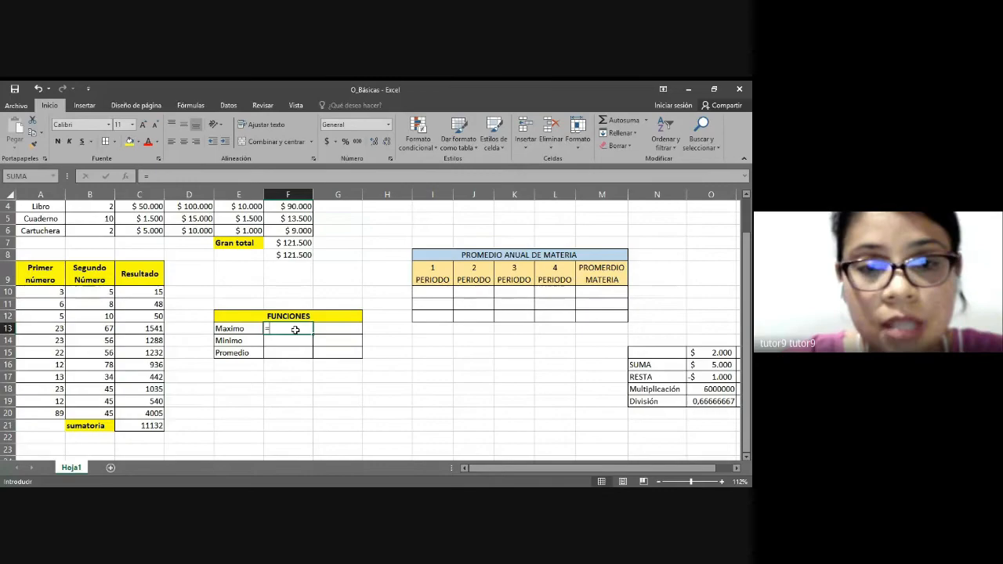
text(max)
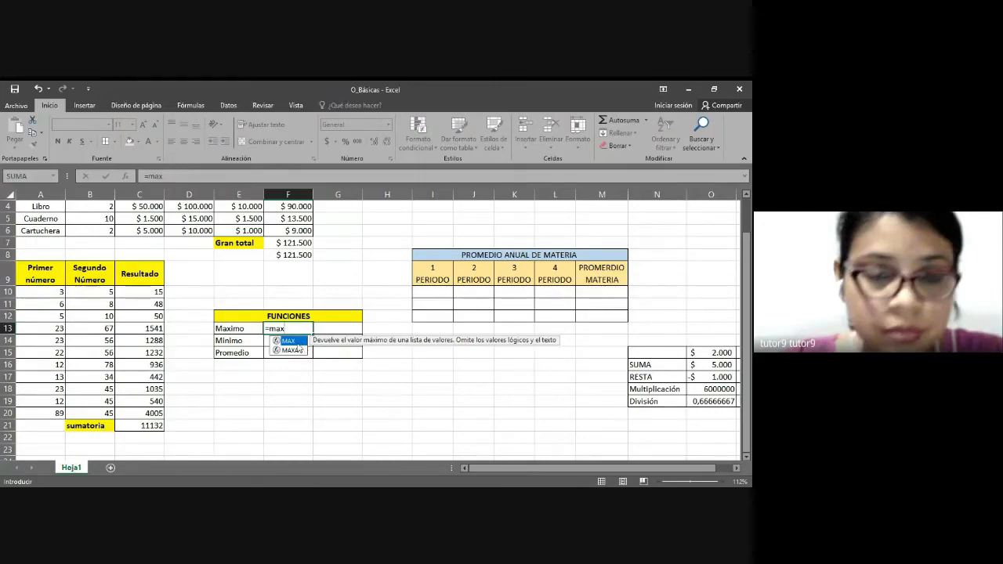
text(()
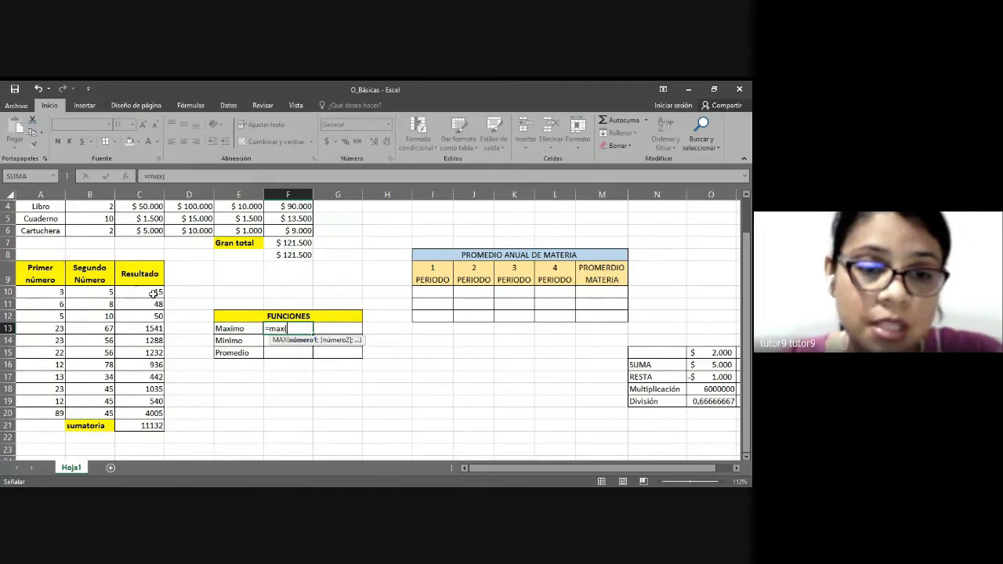
drag(154, 292, 151, 411)
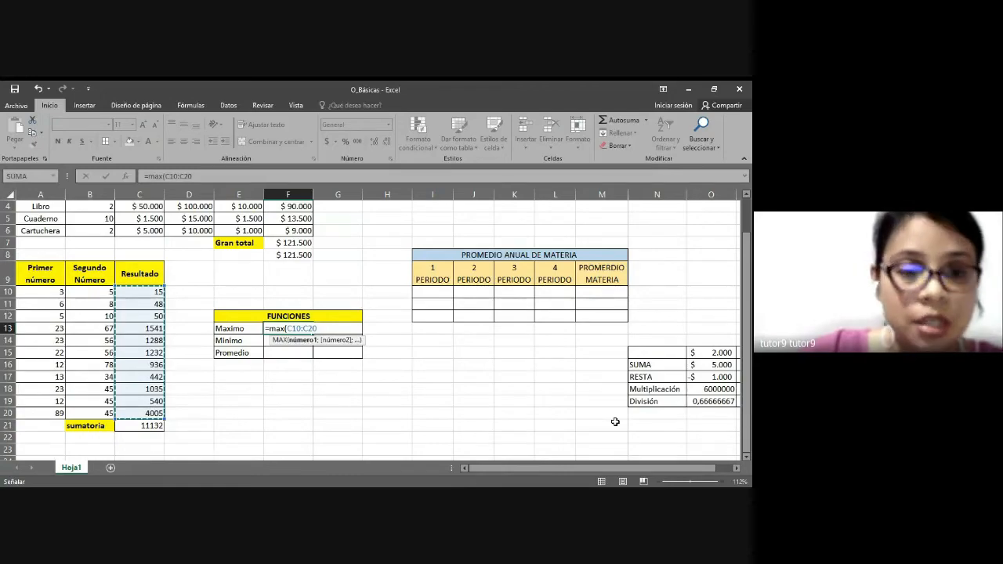
key(Return)
click(152, 413)
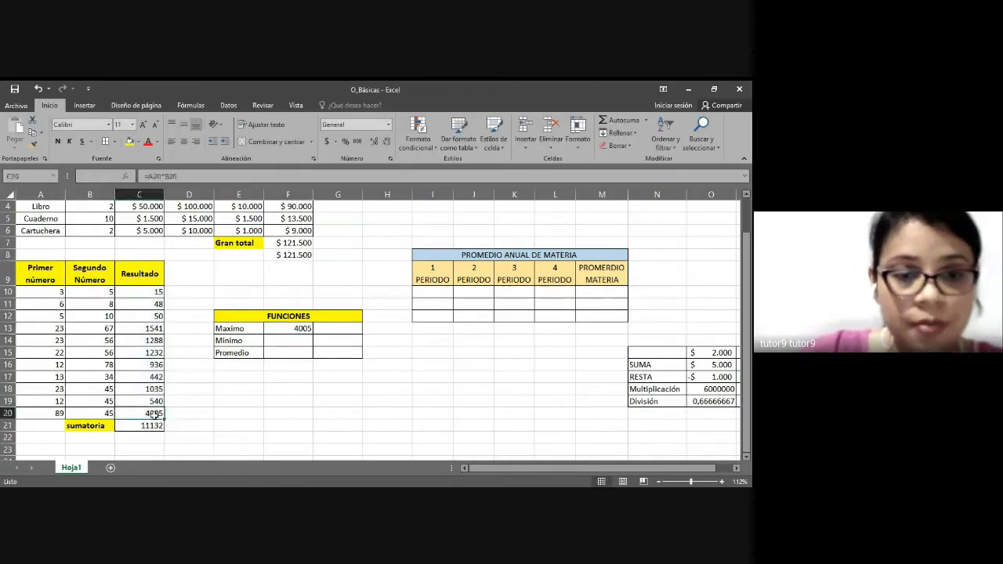
click(144, 426)
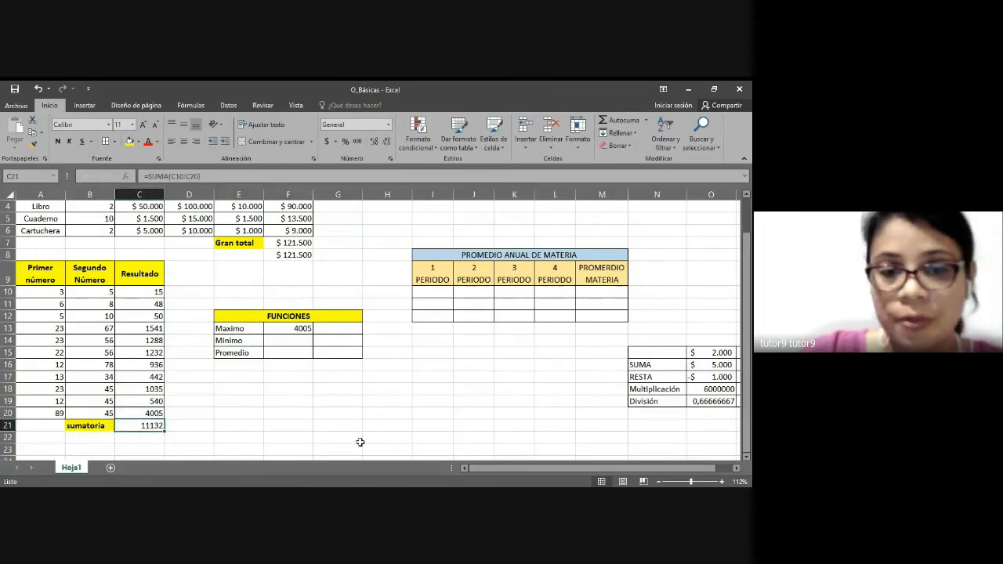
Step: Calculate the minimum of the Resultado values in F14 with a MIN formula over C10:C20, and check it against the column
click(277, 340)
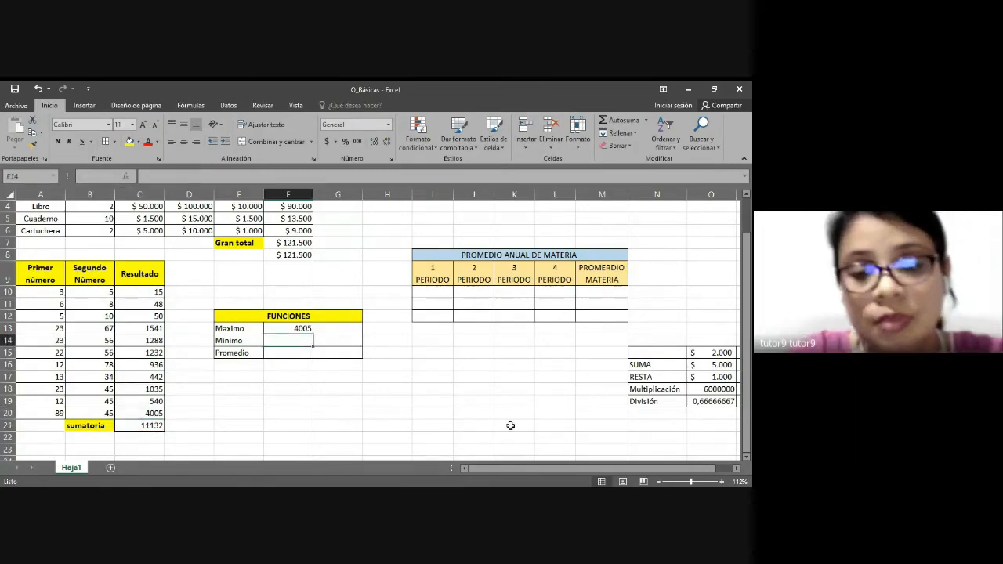
text(=)
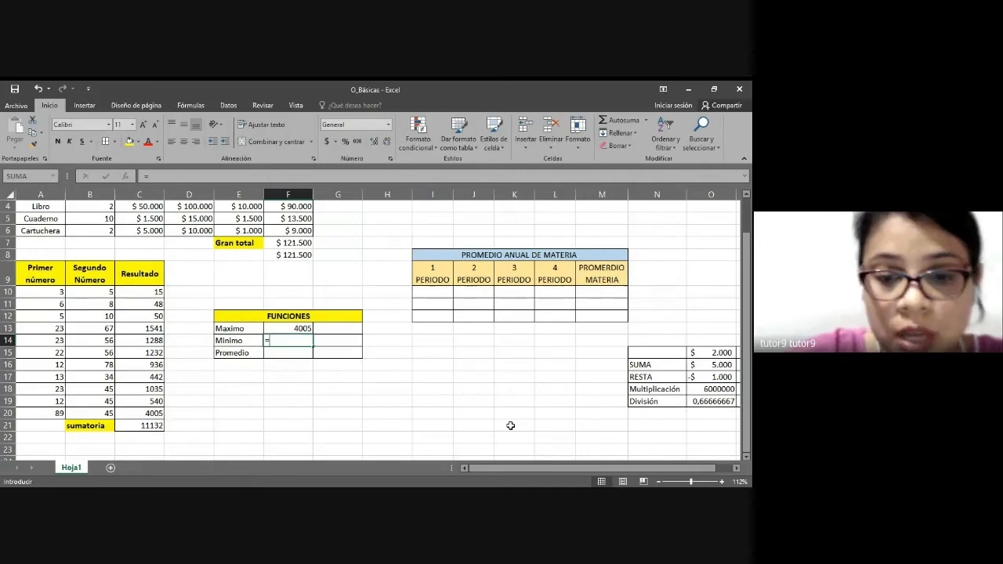
text(min()
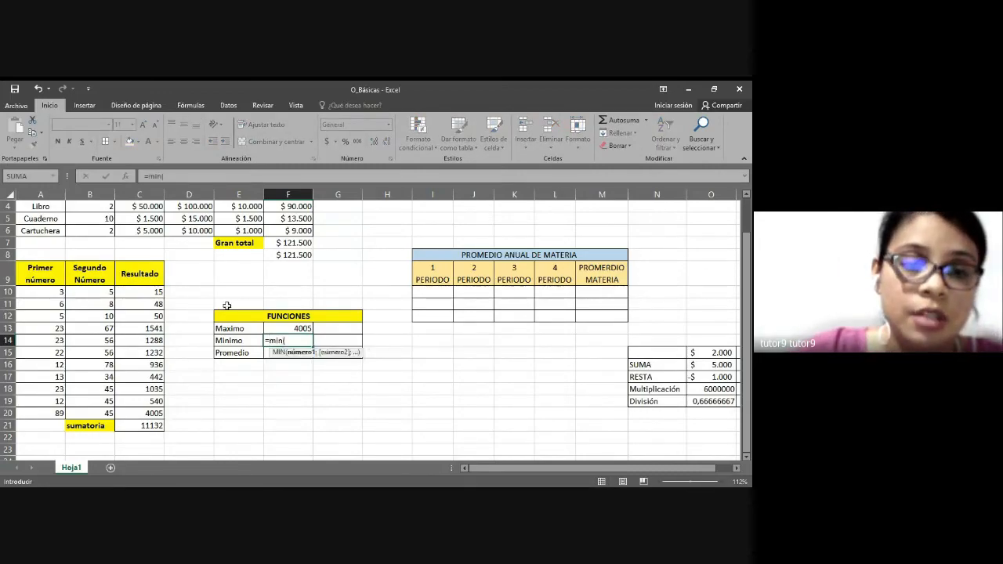
click(154, 291)
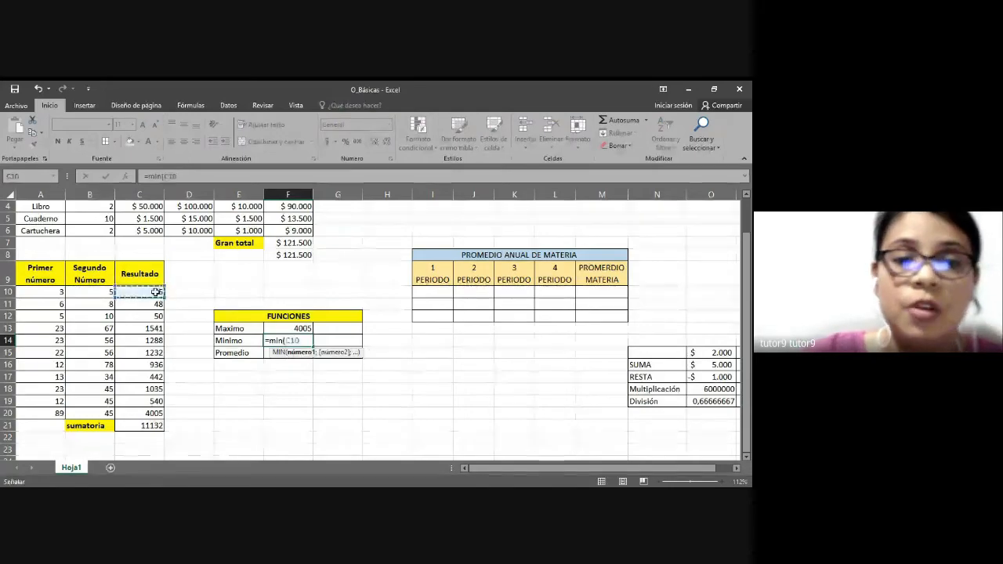
drag(155, 291, 156, 410)
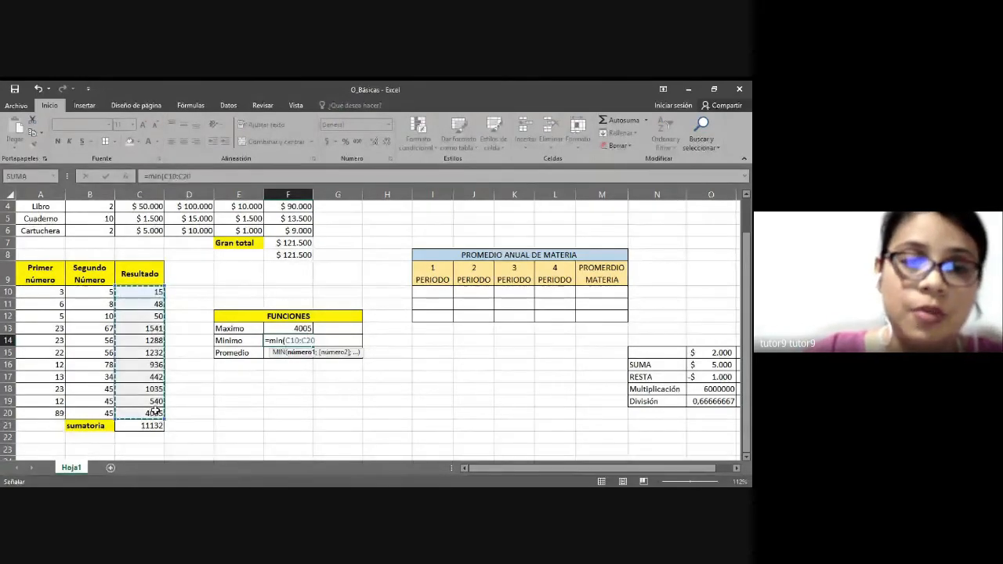
key(Return)
click(145, 291)
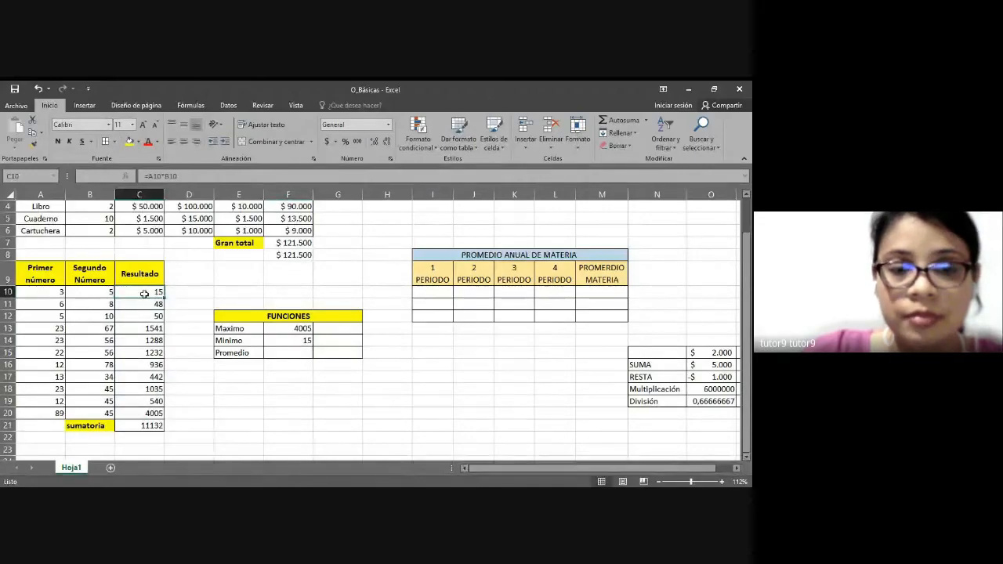
drag(145, 293, 156, 412)
click(303, 352)
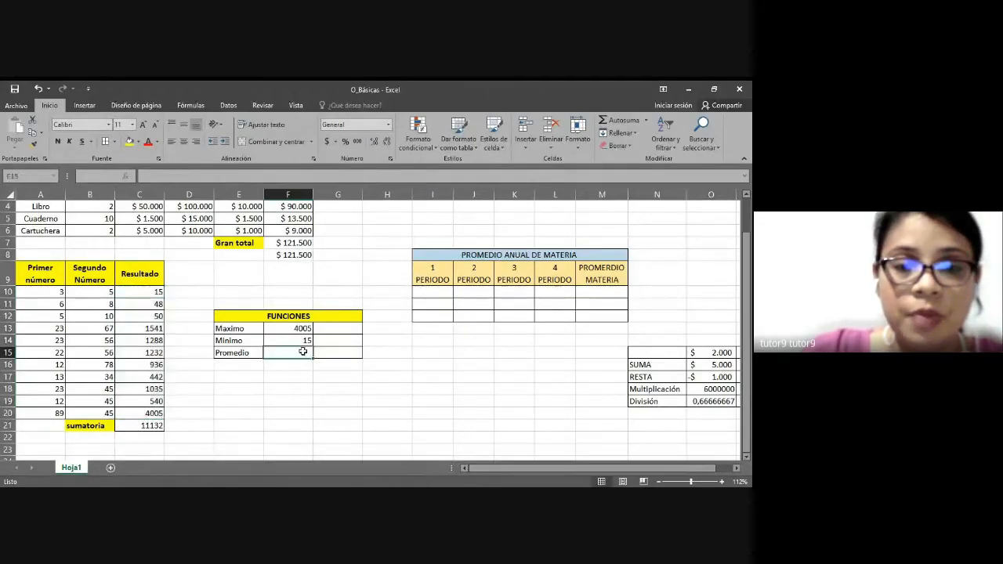
text(=promedio()
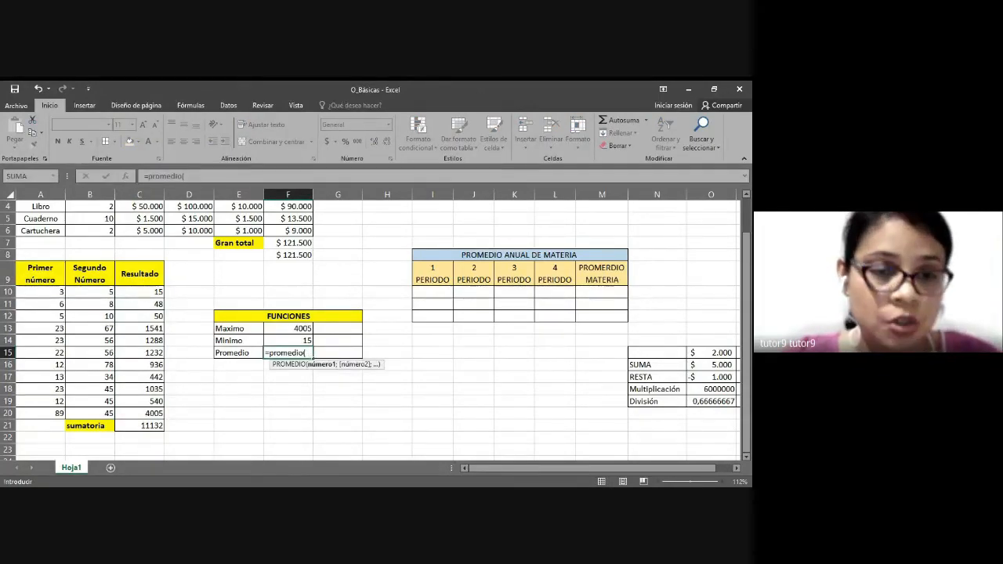
click(143, 291)
drag(144, 292, 146, 413)
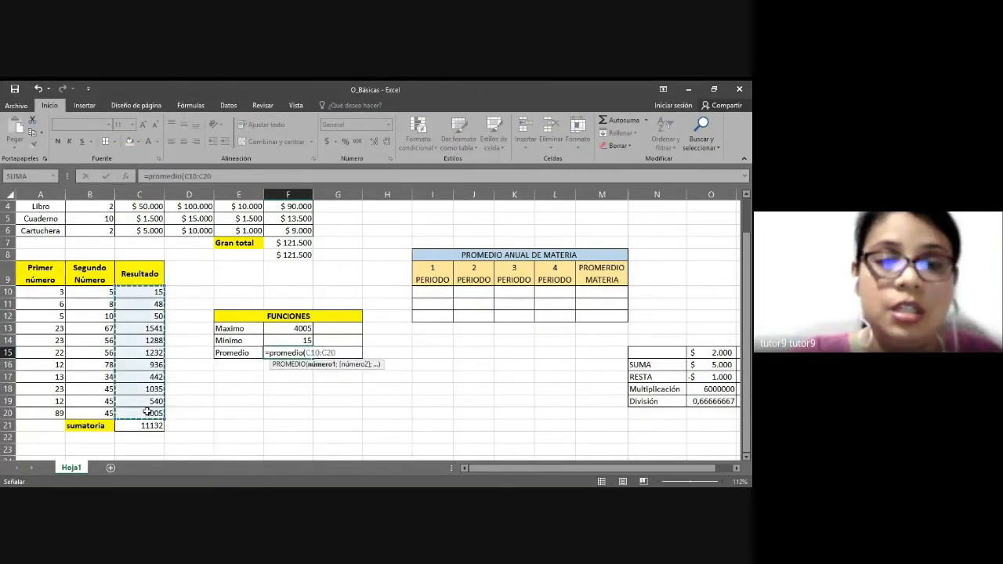
key(Escape)
Step: Calculate the average of the Resultado values in F15 with a PROMEDIO formula over C10:C20
text(=)
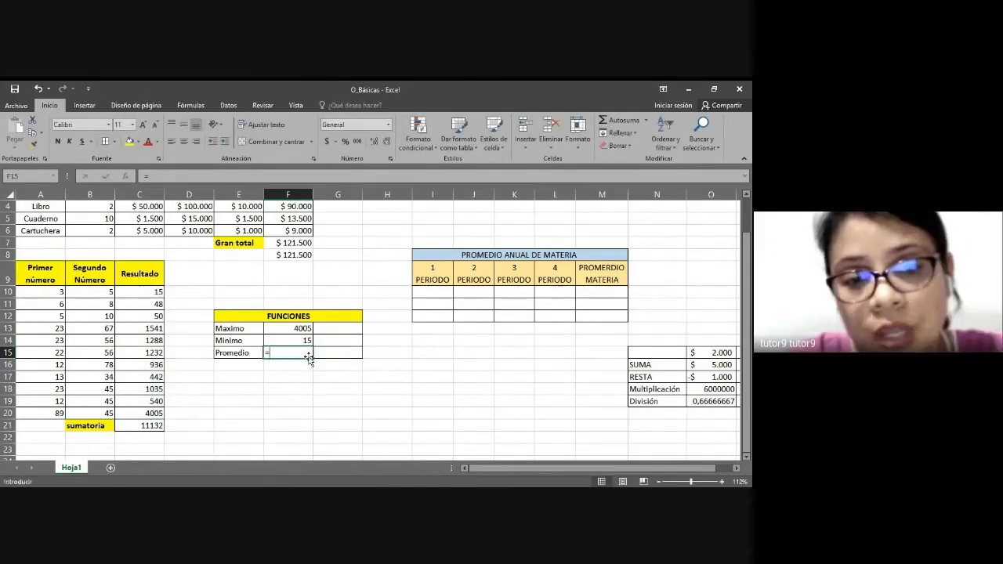
text(promedio()
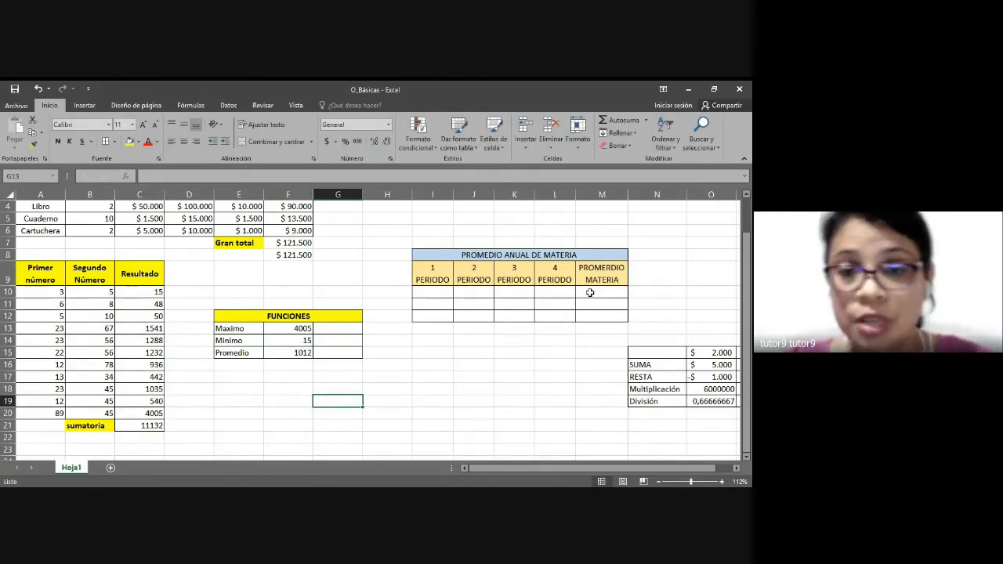
Step: Fill in the period grades: 4,5, 3,4, 2,5, 4,5 in I10:L10; 3,6, 4,5, 4,4, 4,6 in I11:L11; 2,8, 4,4, 3,8, 5,0 in I12:L12
click(445, 291)
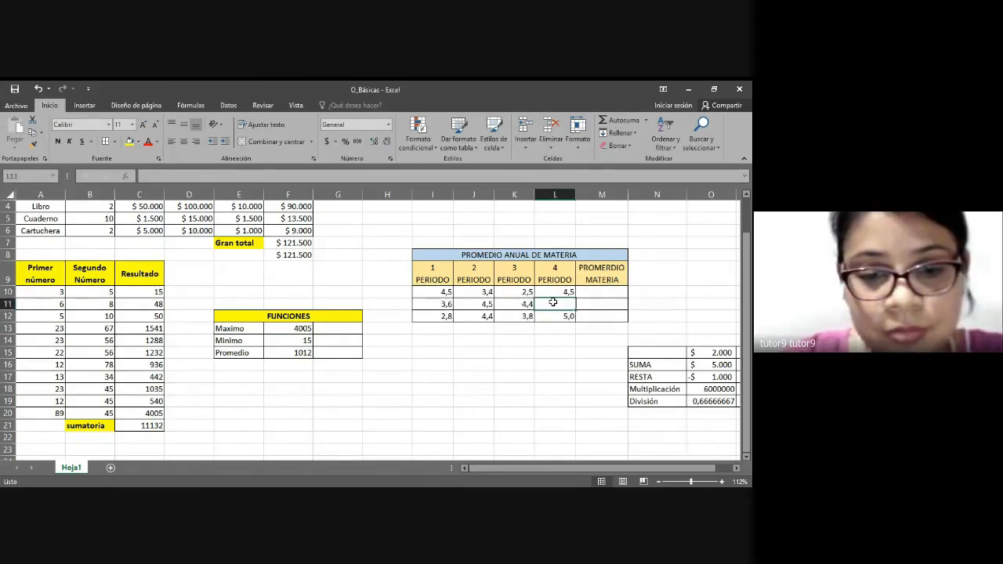
text(4,6)
key(Return)
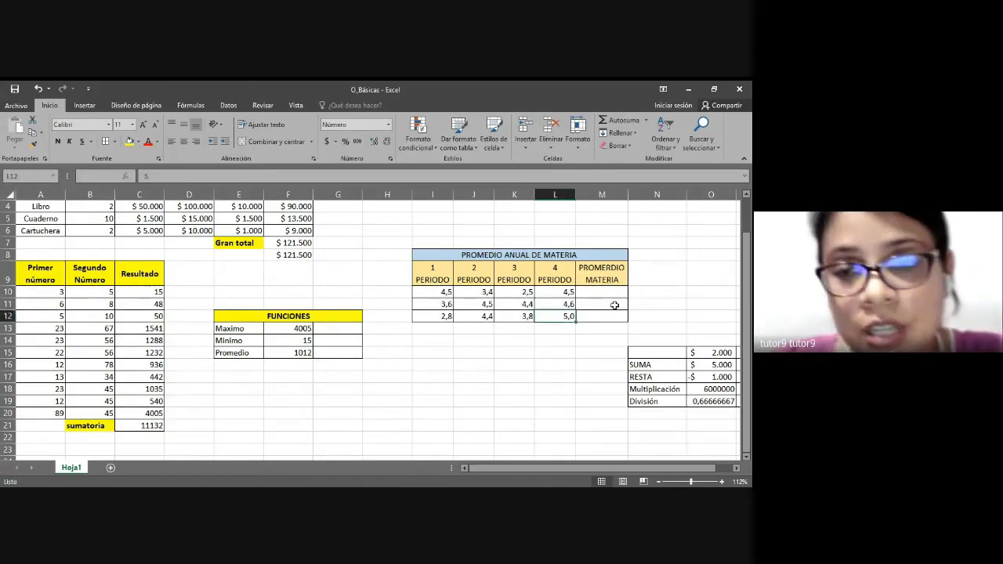
Step: Build a formula in M10 that adds the four period grades of the first row, =I10+J10+K10+L10
click(614, 304)
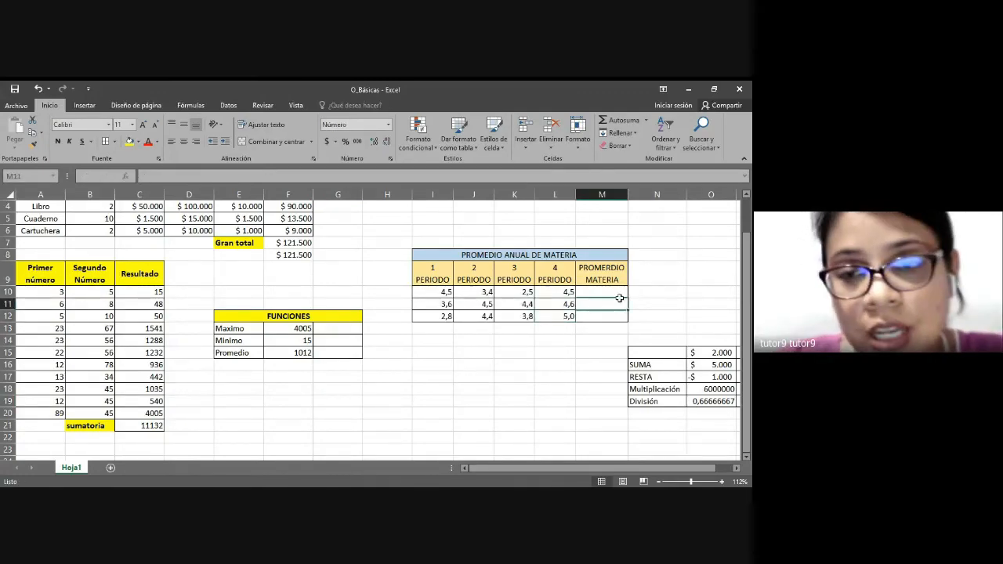
click(703, 483)
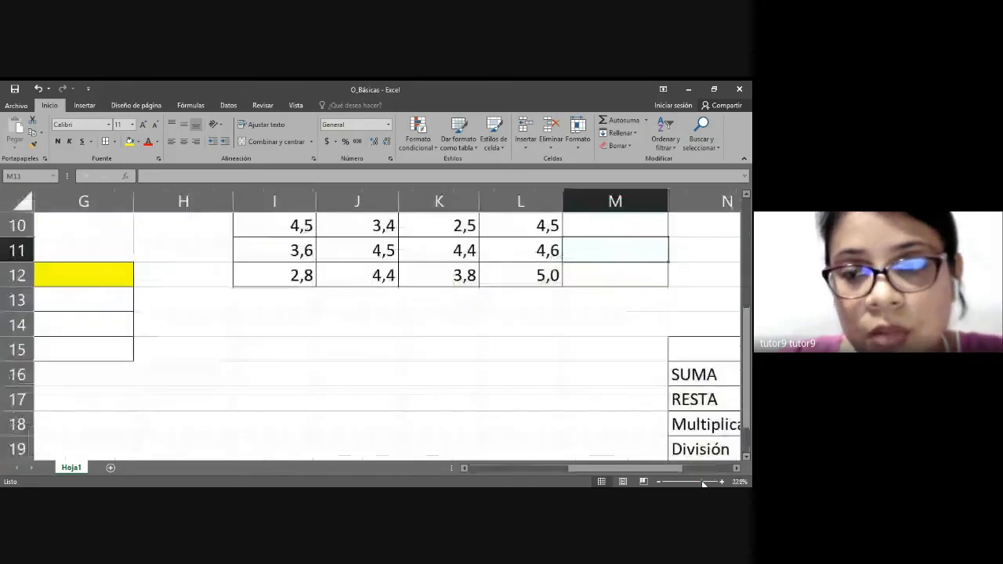
scroll(734, 312, up, 2)
drag(748, 281, 749, 313)
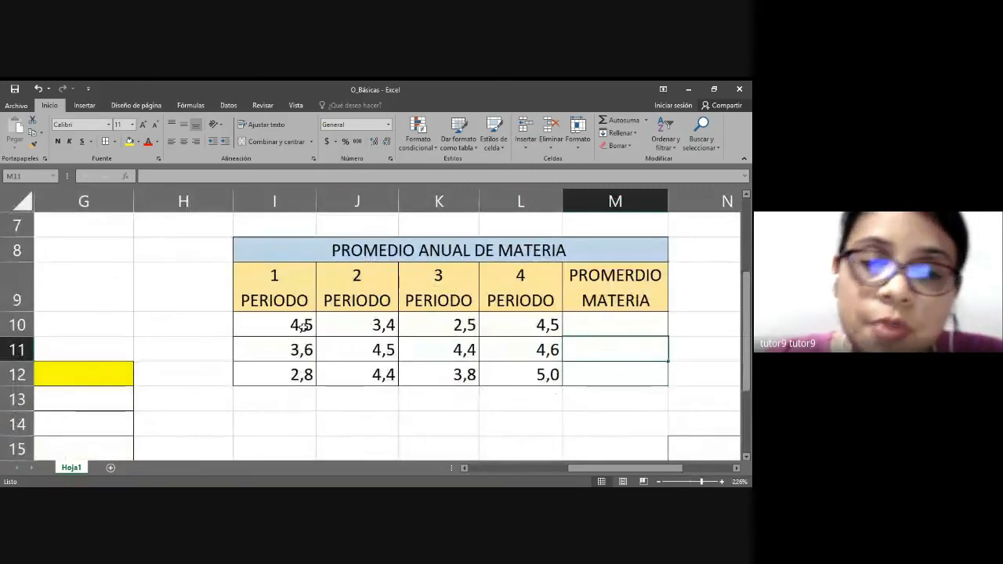
drag(304, 326, 528, 324)
click(598, 325)
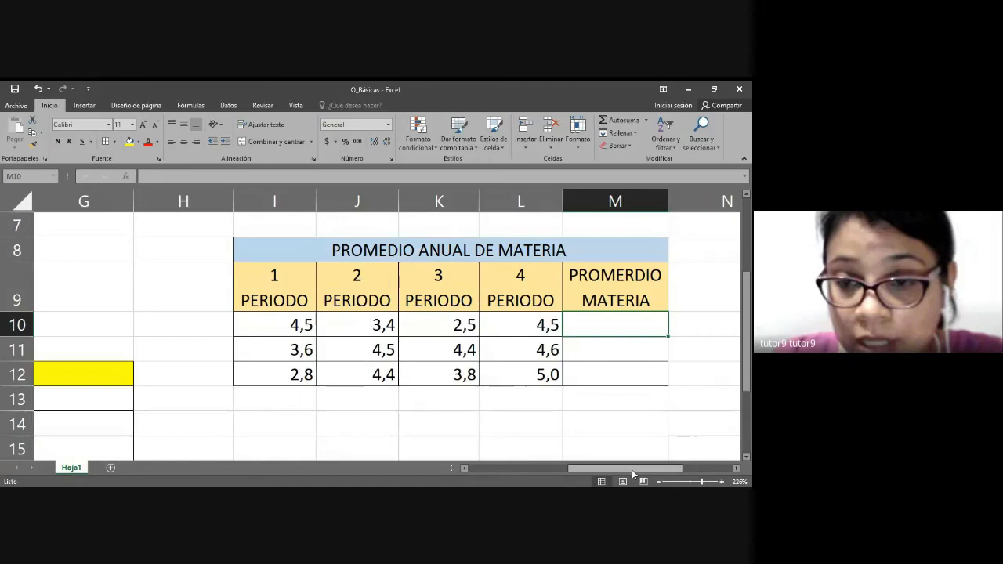
drag(632, 470, 650, 475)
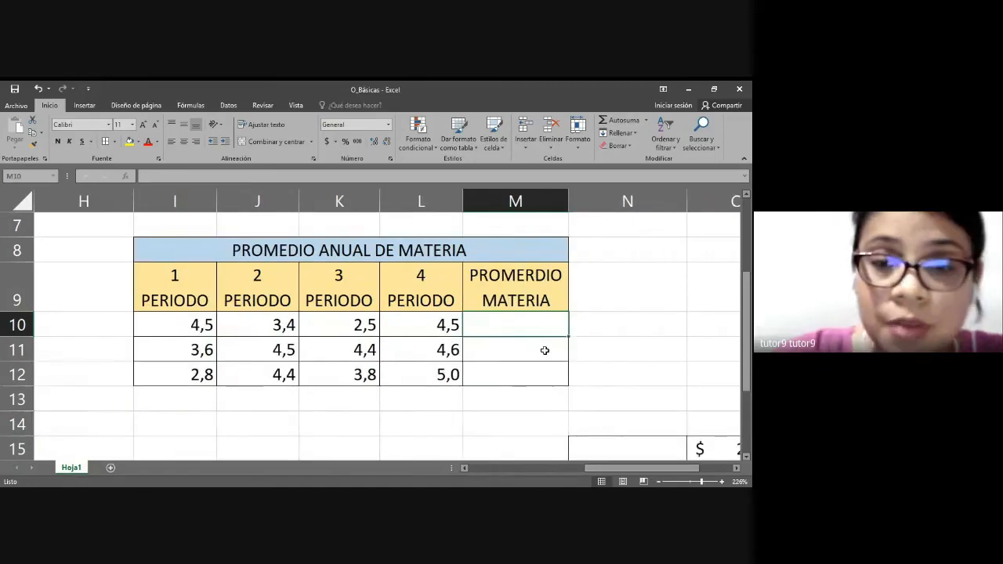
text(=)
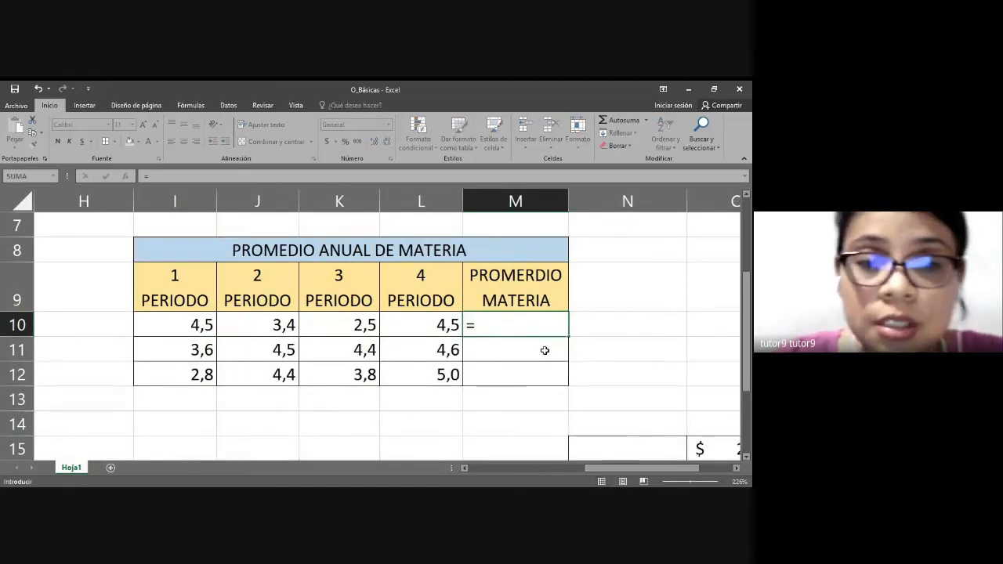
click(191, 327)
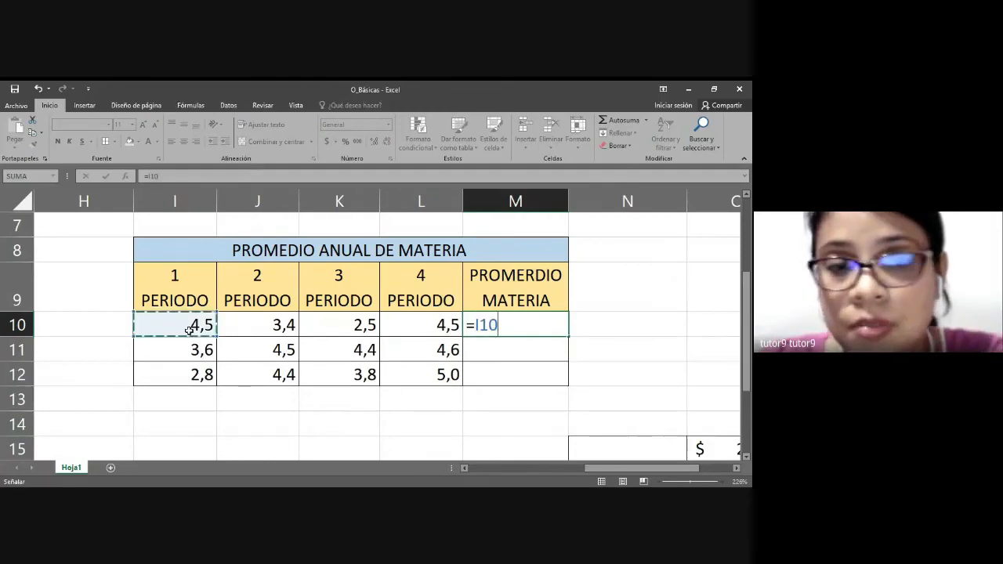
text(+)
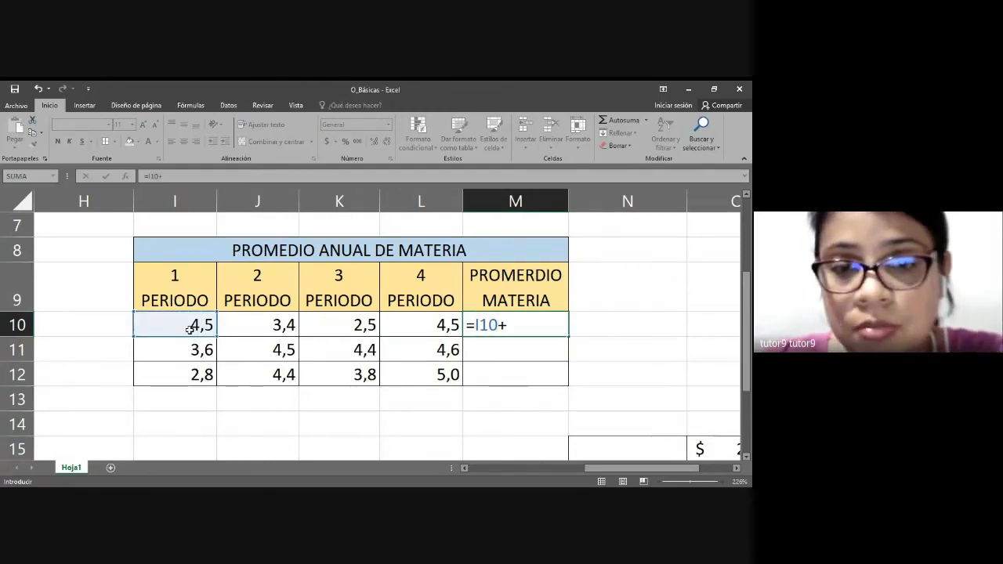
click(253, 323)
text(+)
click(328, 321)
text(+)
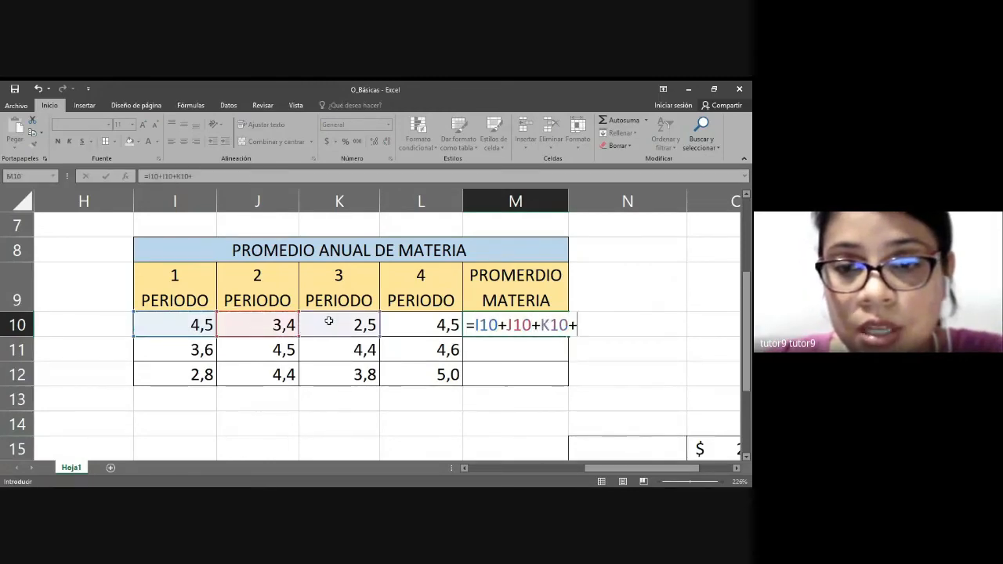
click(416, 324)
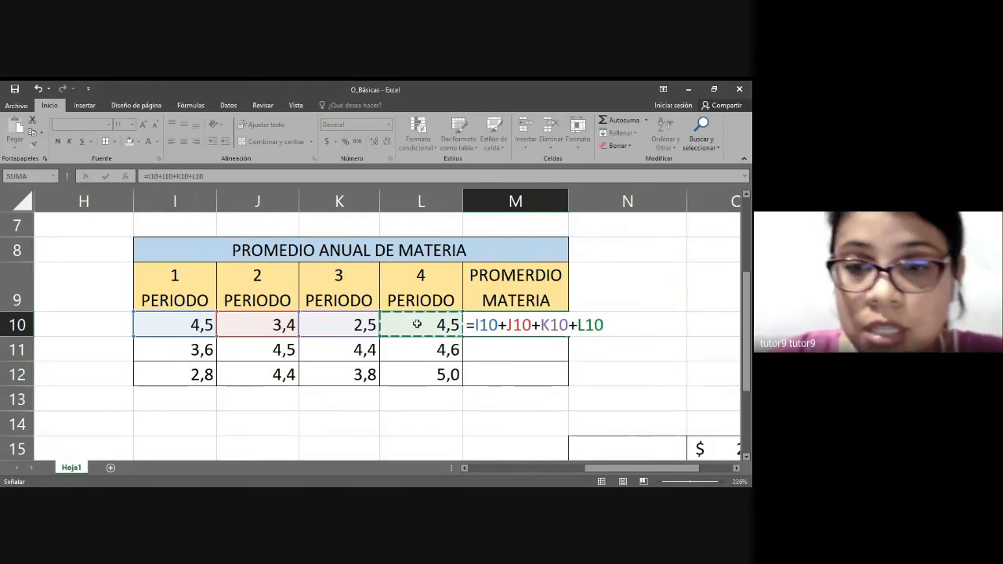
Step: Enclose the sum in M10 in parentheses and divide it by 4, giving =(I10+J10+K10+L10)/4
text())
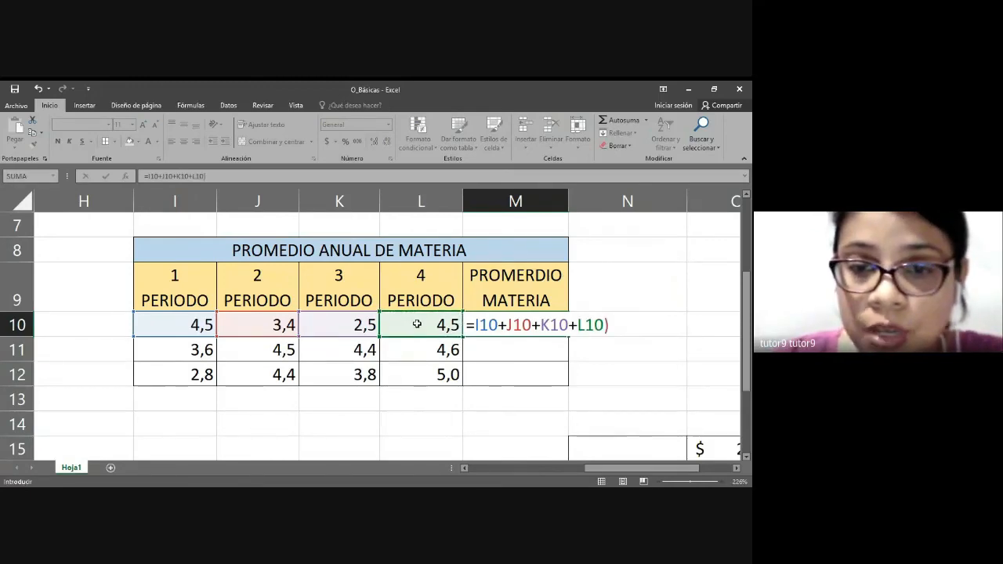
click(476, 323)
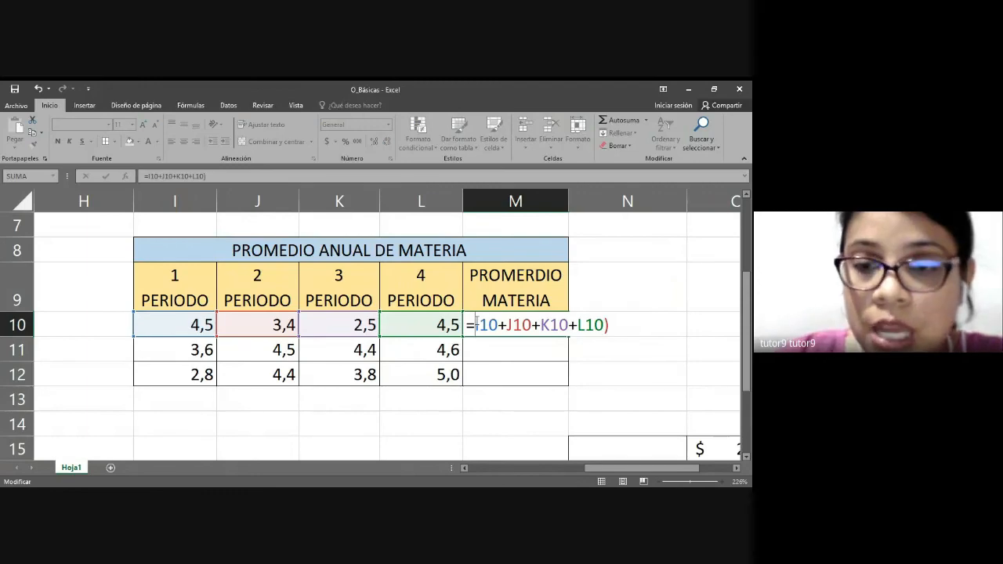
text(()
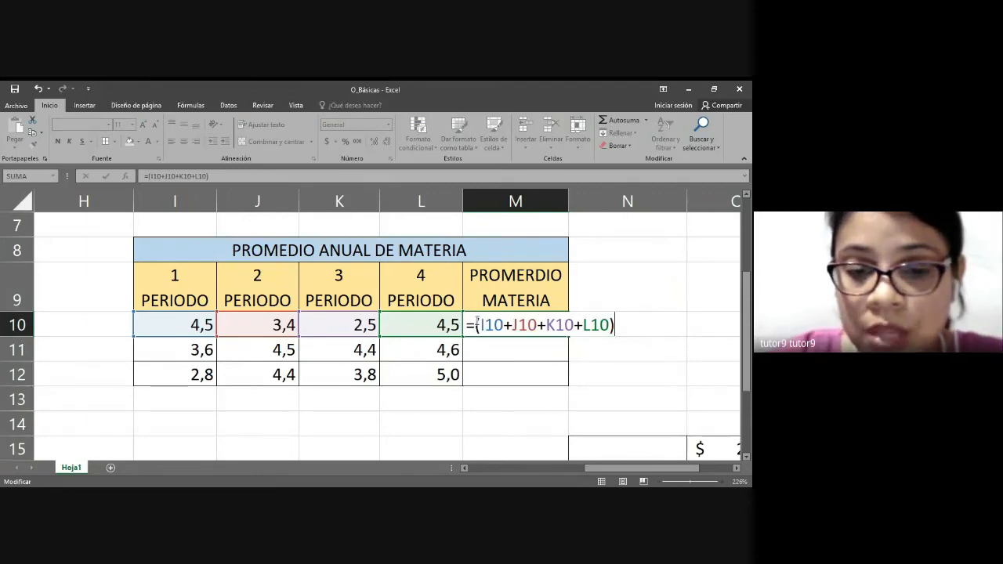
text(/)
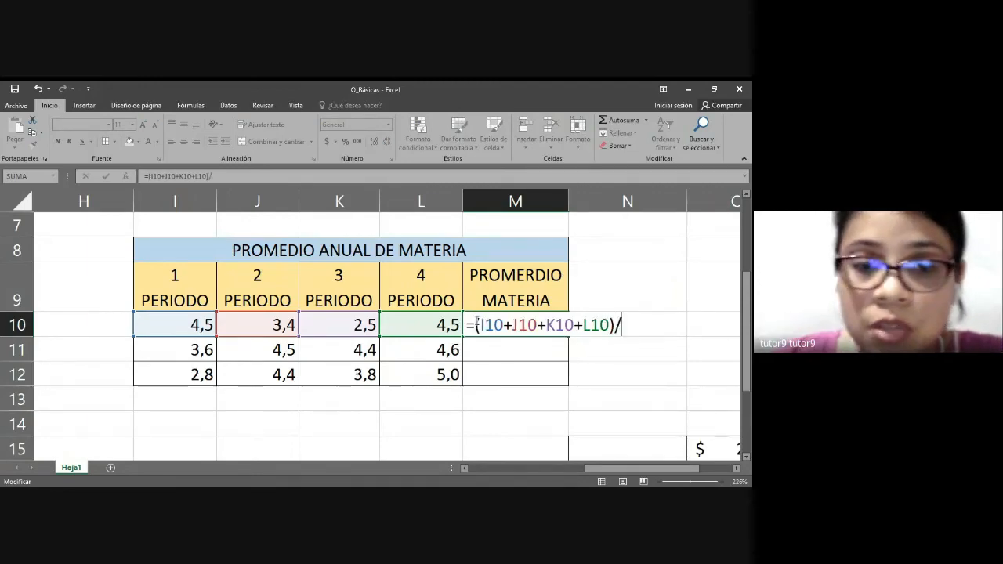
text(4)
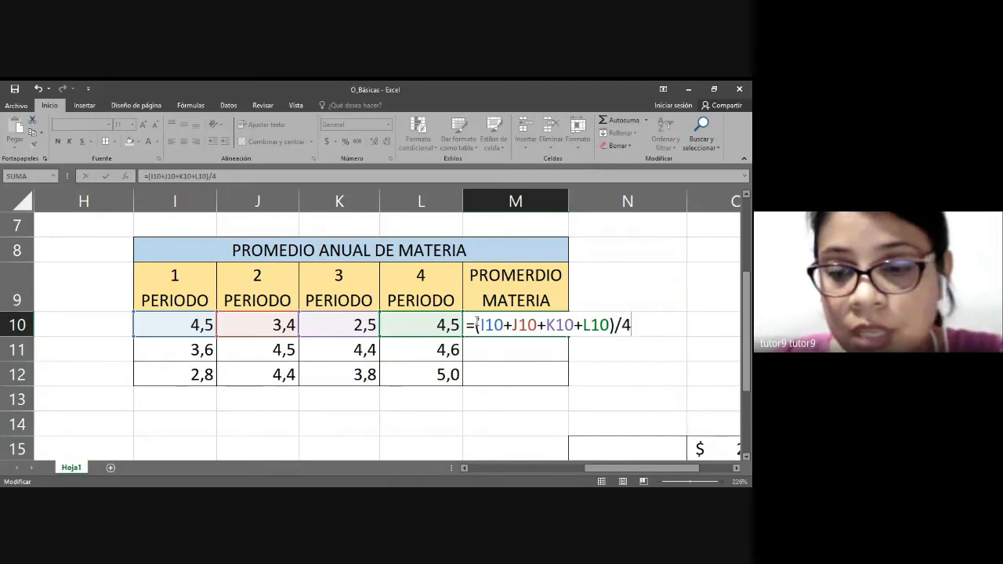
key(Return)
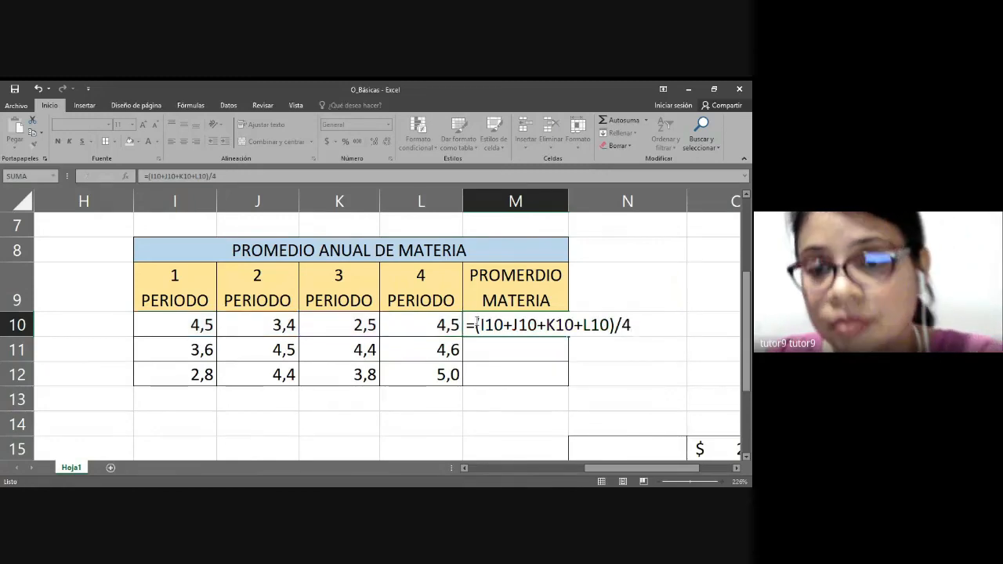
Step: Show the M10 average with one decimal, and fill its formula down through M12
click(553, 329)
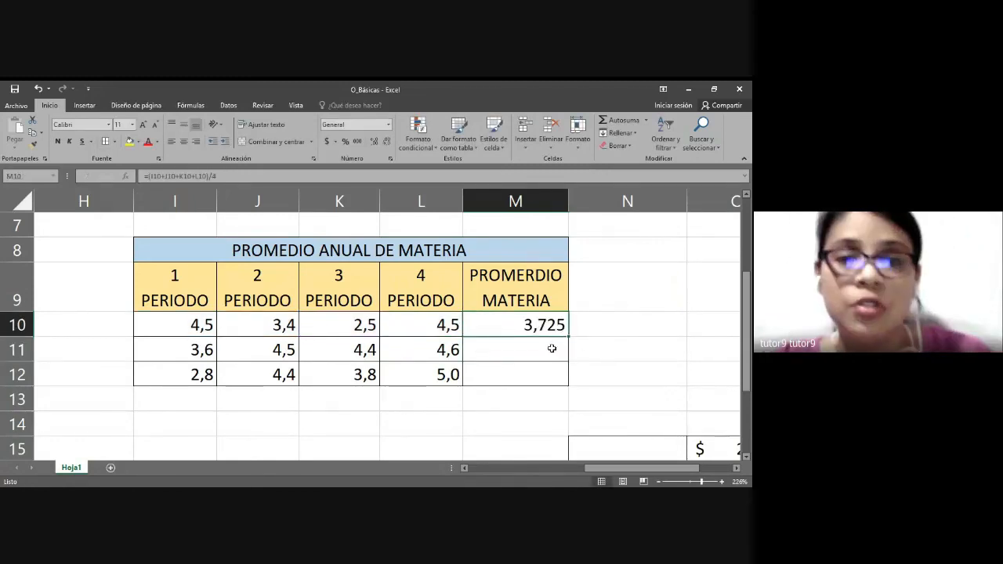
click(389, 145)
click(388, 146)
drag(568, 336, 568, 387)
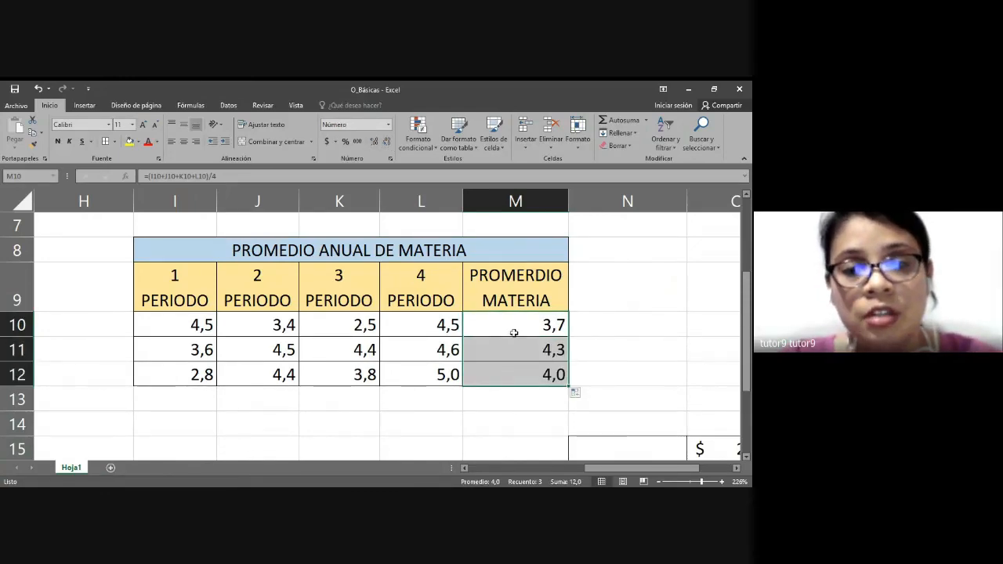
double_click(553, 326)
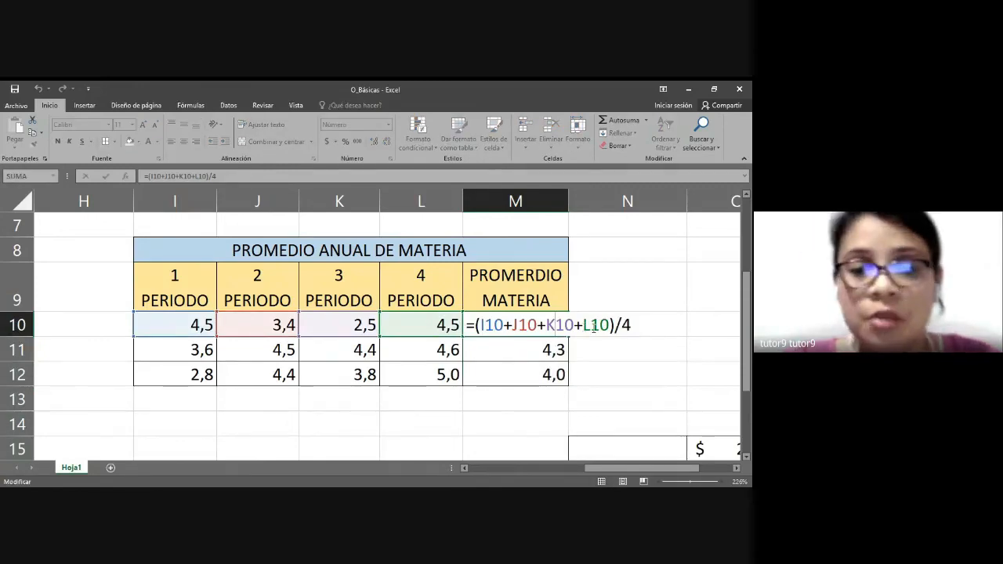
key(Escape)
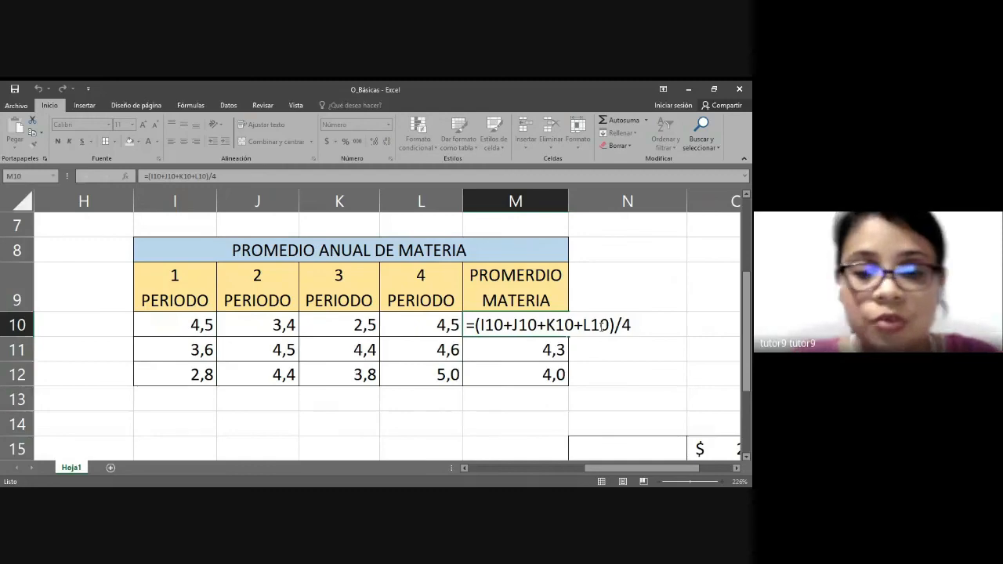
Step: Calculate the same average in N10 with a PROMEDIO formula over I10:L10, and fill it down through N12
click(626, 331)
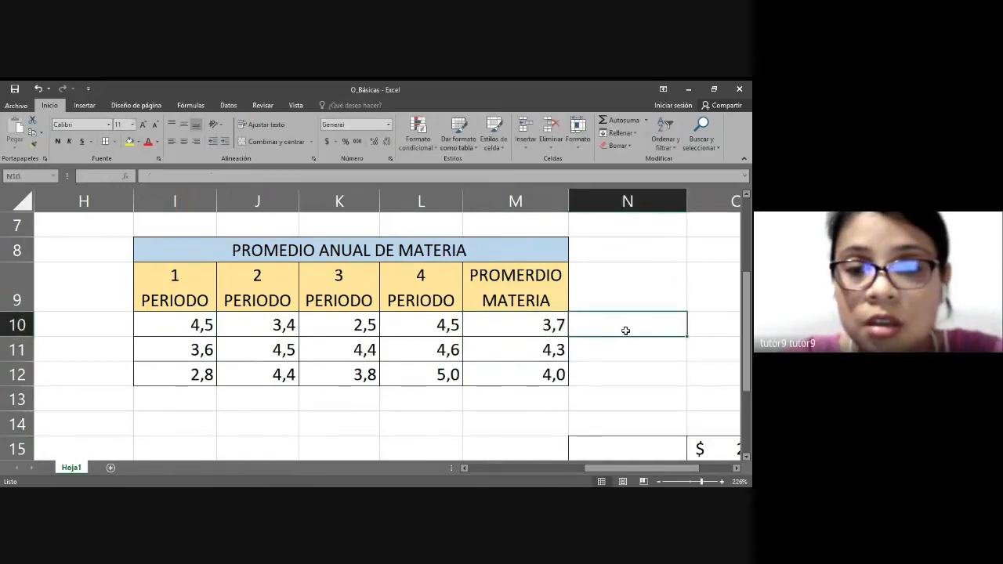
text(=)
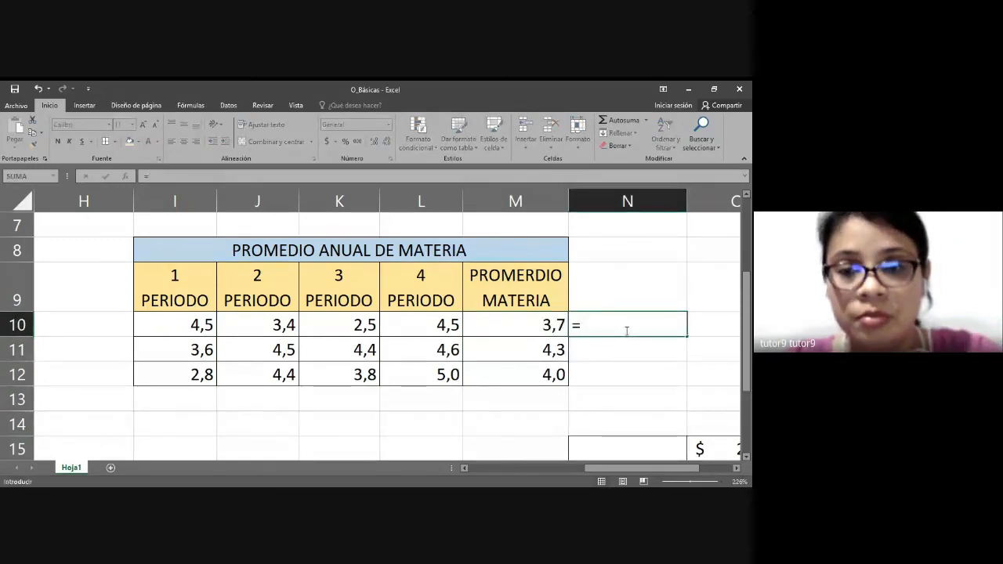
text(prome)
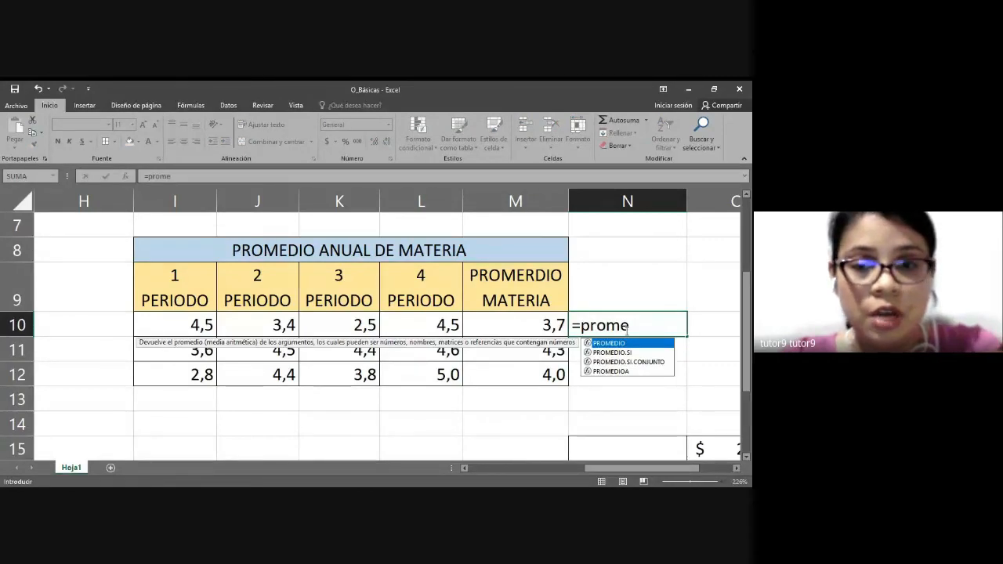
key(Tab)
drag(181, 325, 437, 327)
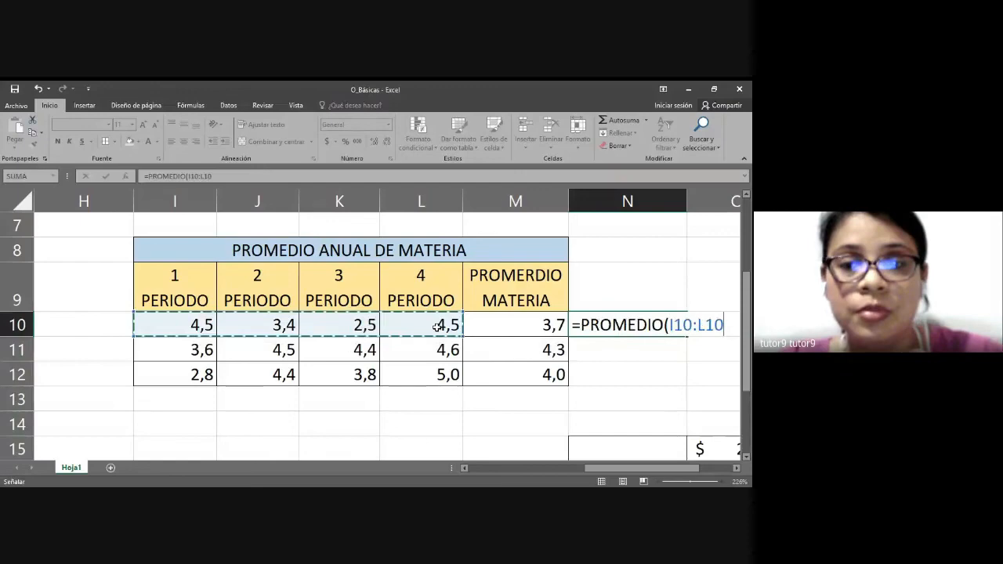
click(106, 176)
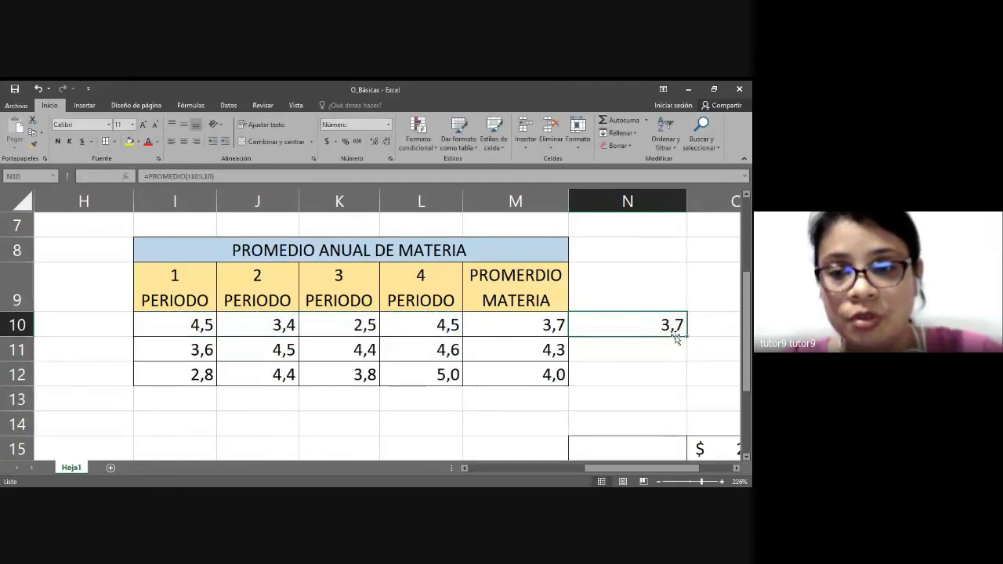
drag(687, 337, 683, 376)
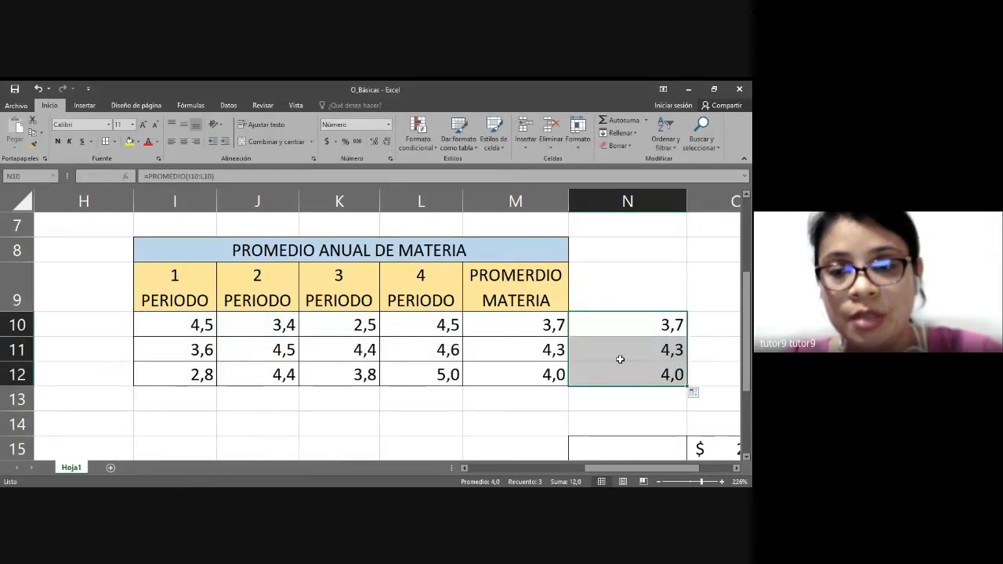